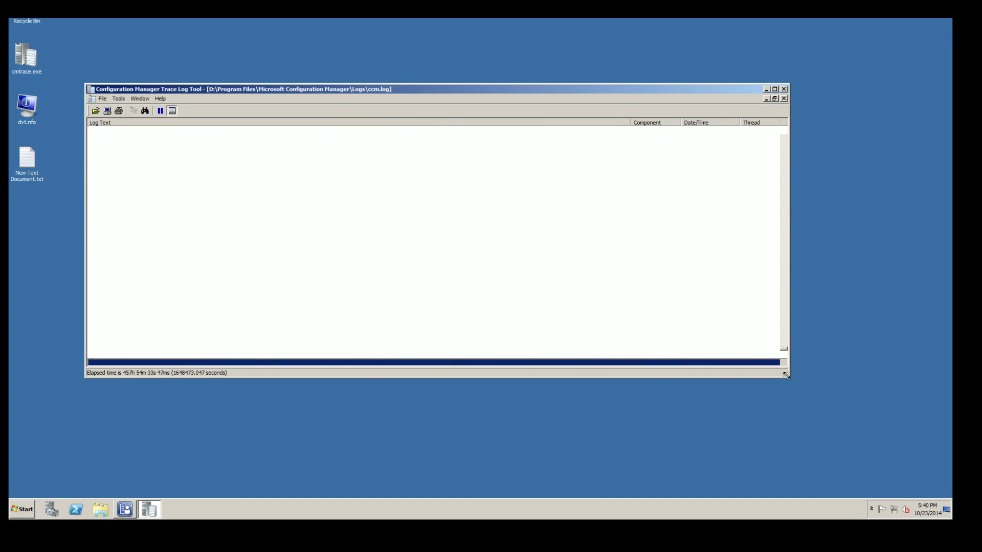
# Enlarge the trace log window and review the client push entries for machine ROCKY in ccm.log
pyautogui.moveTo(786, 375); pyautogui.dragTo(780, 443)
pyautogui.click(488, 291)
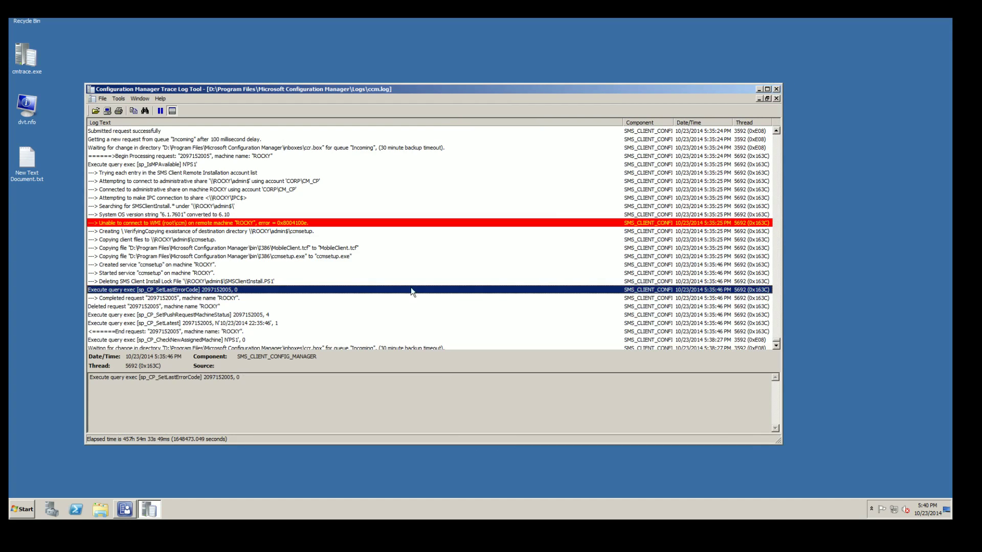
pyautogui.scroll(-1, 330, 274)
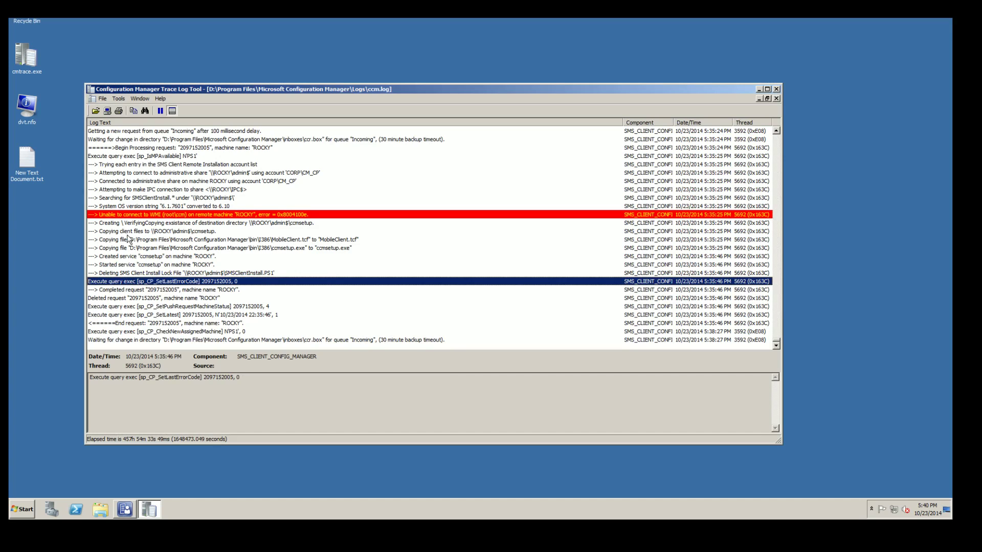
pyautogui.click(127, 233)
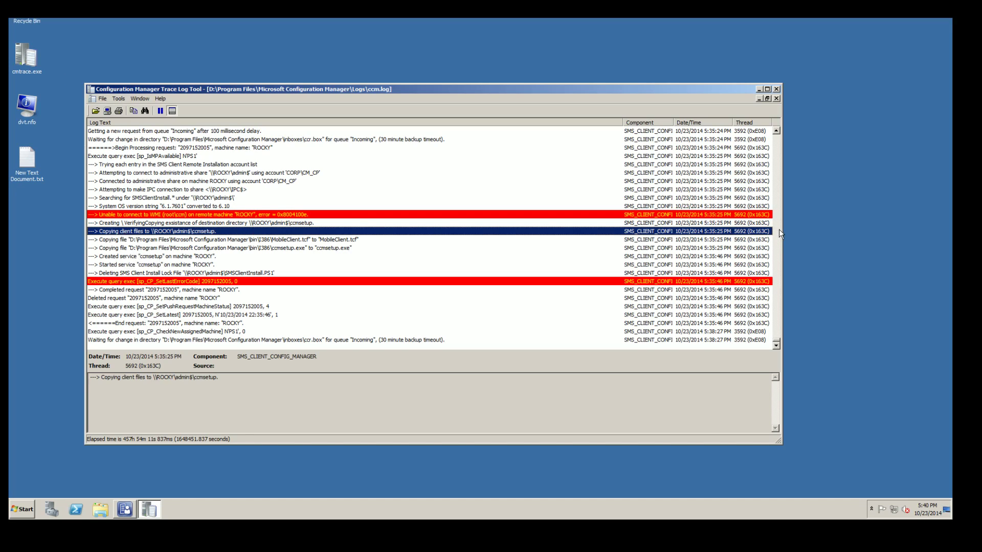
pyautogui.moveTo(781, 231); pyautogui.dragTo(908, 232)
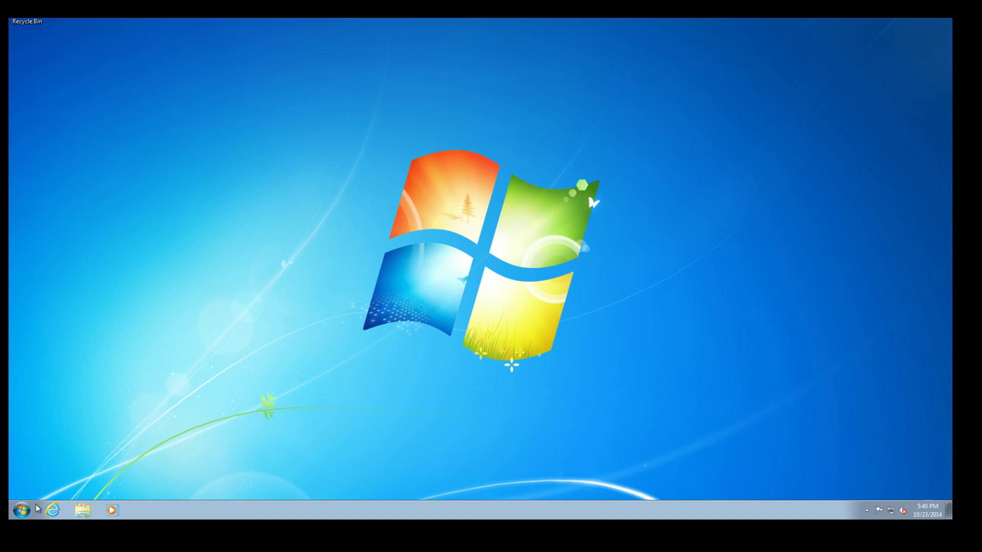
# Switch to the Windows 7 client and browse the log files in C:\Windows\CCM\Logs
pyautogui.click(23, 509)
pyautogui.click(166, 396)
pyautogui.doubleClick(345, 157)
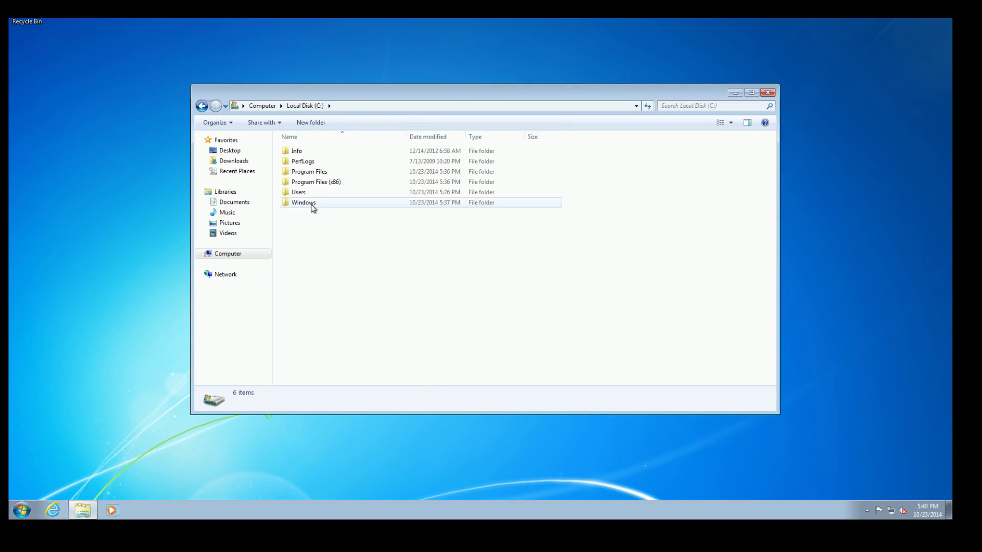
pyautogui.doubleClick(311, 205)
pyautogui.doubleClick(309, 213)
pyautogui.scroll(-5, 310, 213)
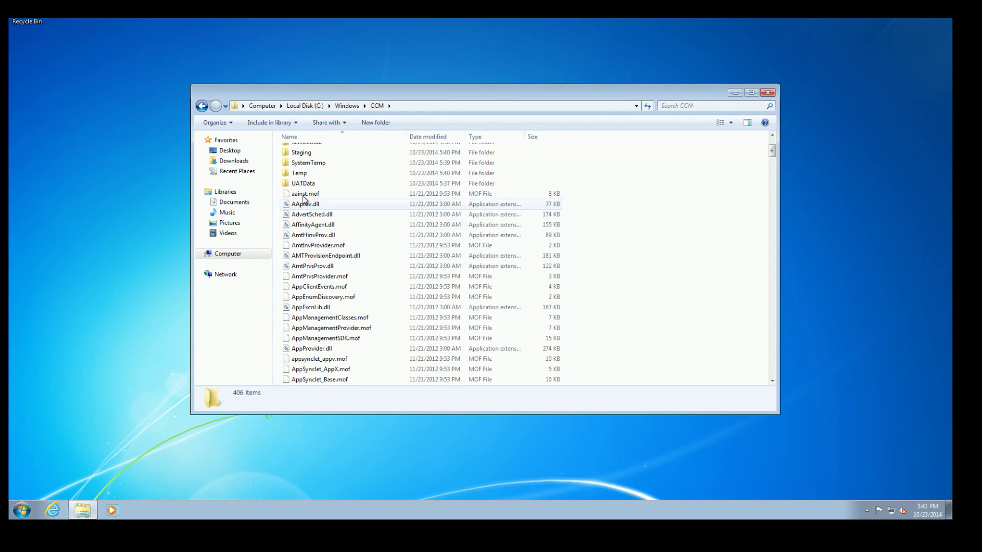
pyautogui.scroll(3, 309, 174)
pyautogui.doubleClick(316, 165)
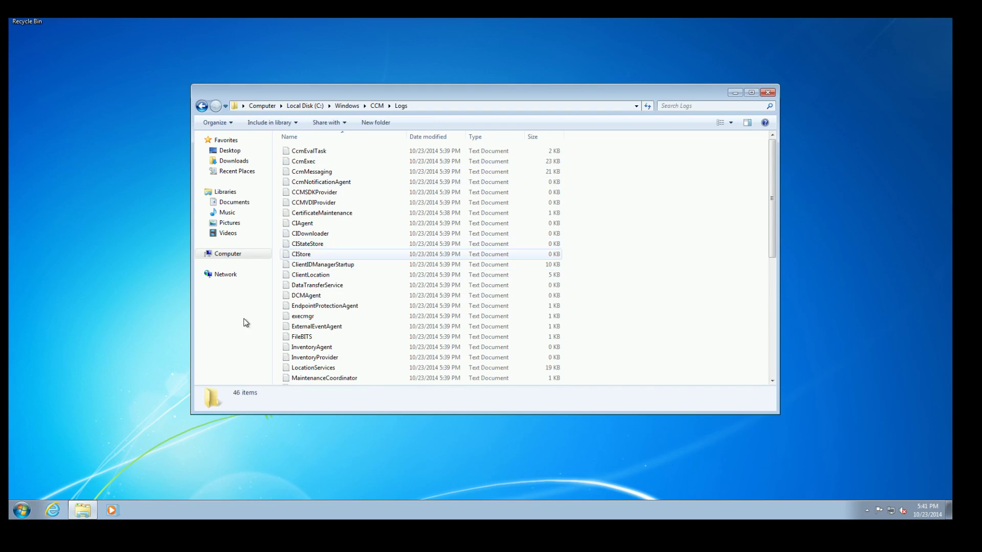
pyautogui.scroll(-2, 245, 322)
# Open the Configuration Manager client properties from the System and Security settings in Control Panel
pyautogui.click(22, 510)
pyautogui.click(169, 393)
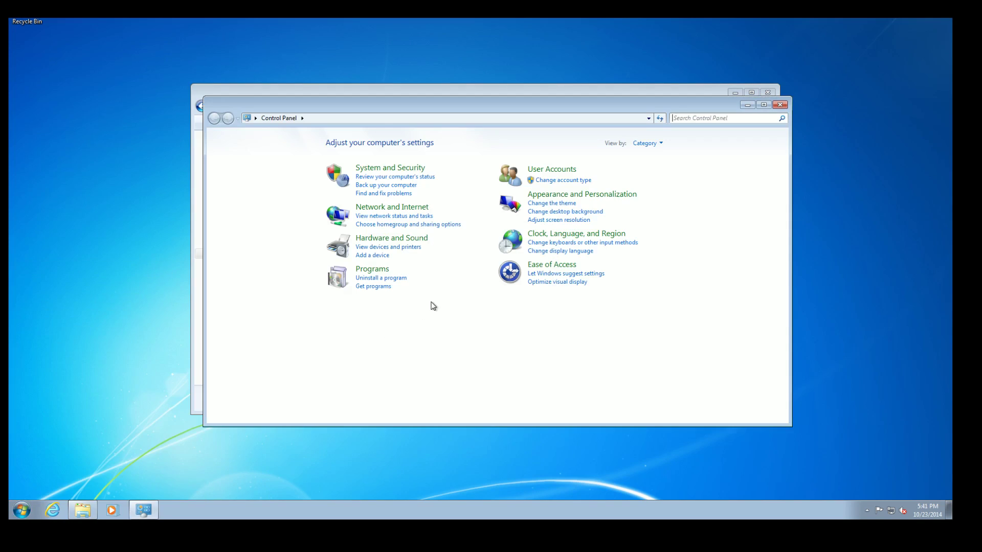
pyautogui.click(398, 180)
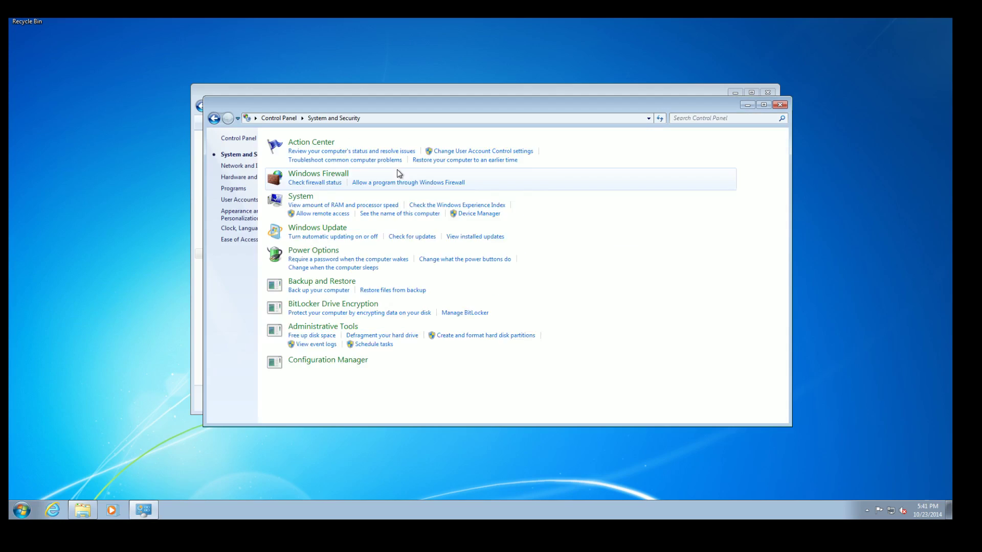
pyautogui.click(369, 364)
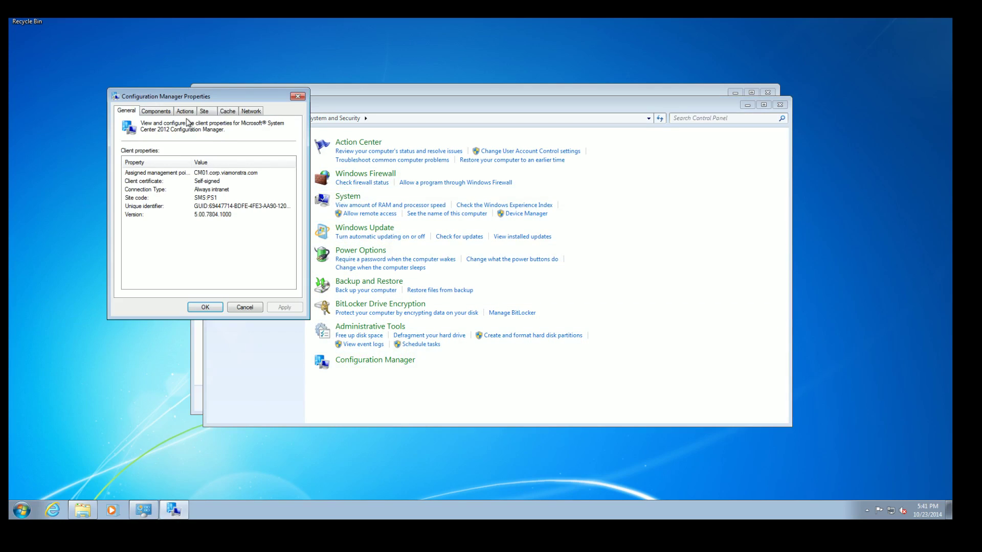
# Run the Machine Policy and User Policy Retrieval & Evaluation Cycles, and close the client properties
pyautogui.click(185, 112)
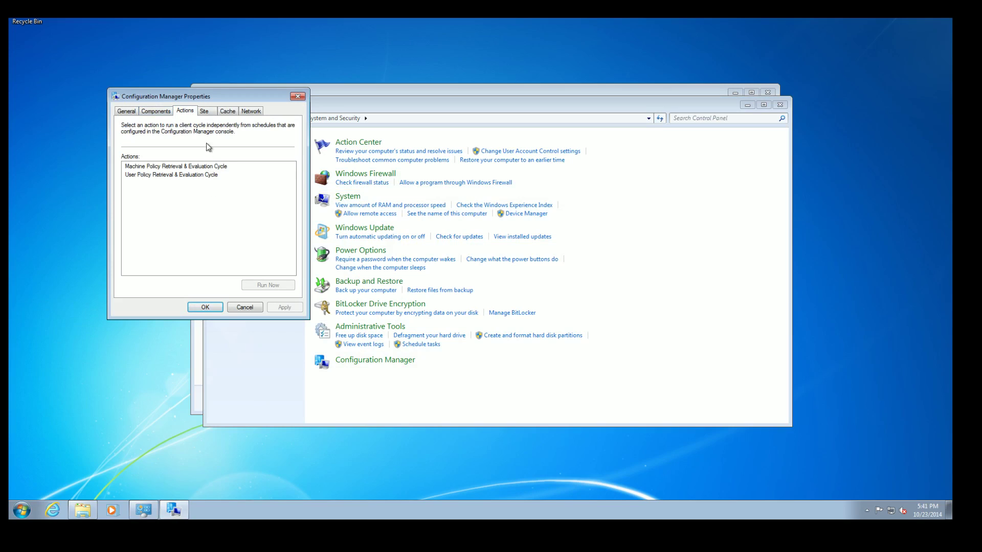
pyautogui.click(205, 167)
pyautogui.click(276, 284)
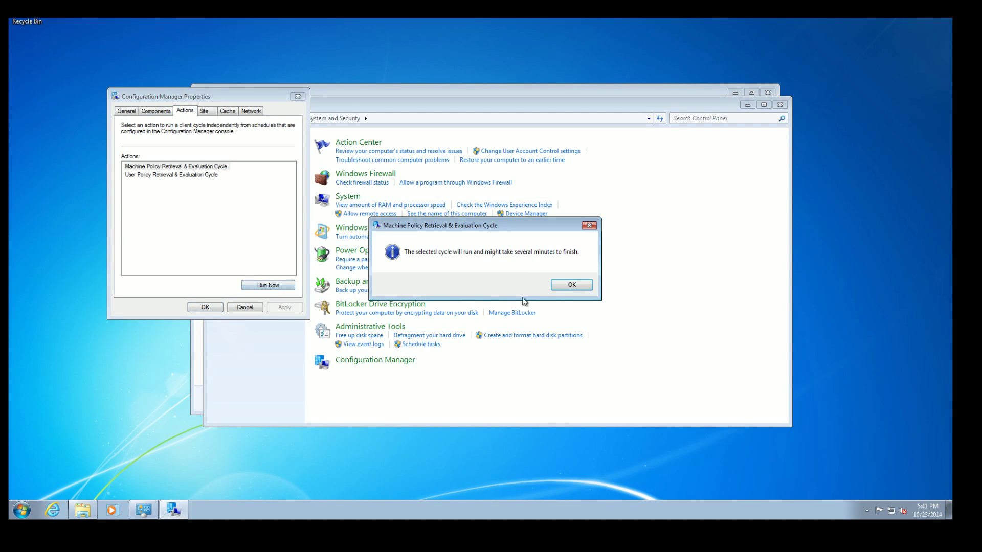
pyautogui.click(571, 284)
pyautogui.click(215, 175)
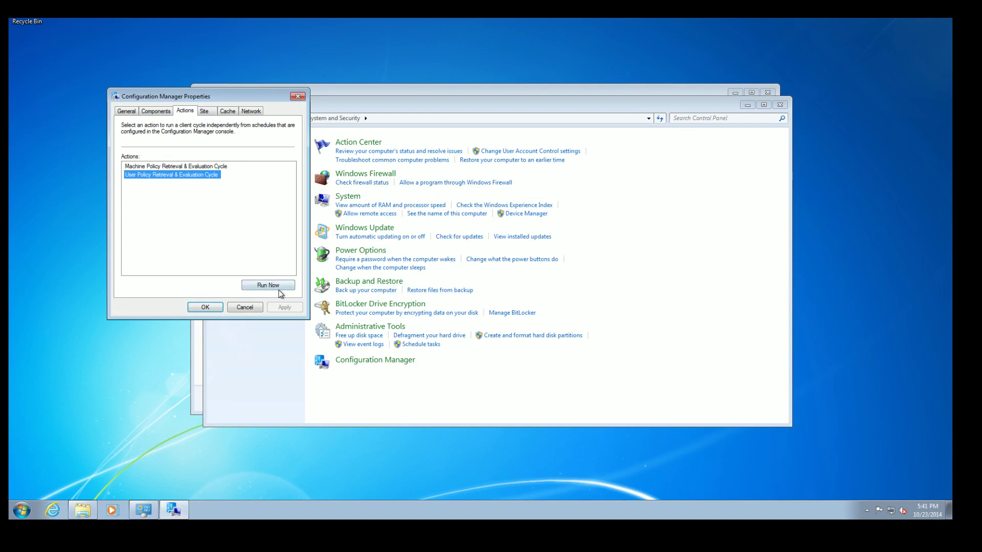
pyautogui.click(268, 284)
pyautogui.click(573, 287)
pyautogui.click(207, 306)
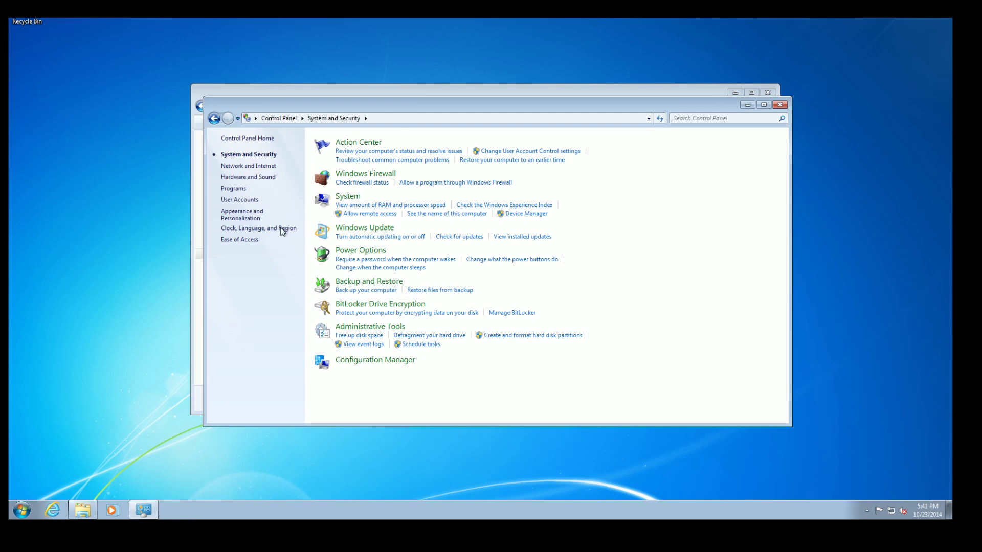
# Move the Control Panel window clear of the log folder and open Windows Update
pyautogui.moveTo(418, 102); pyautogui.dragTo(422, 35)
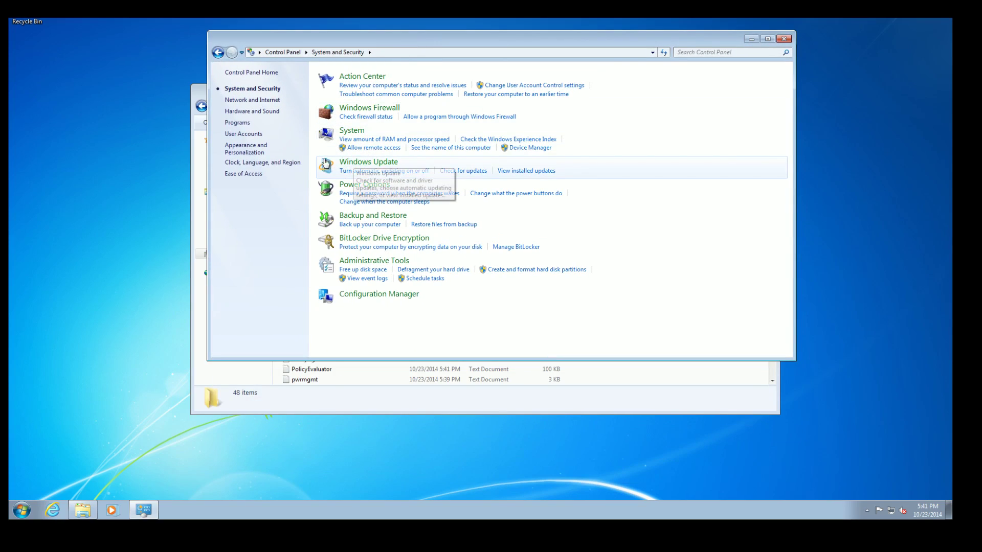
pyautogui.click(385, 161)
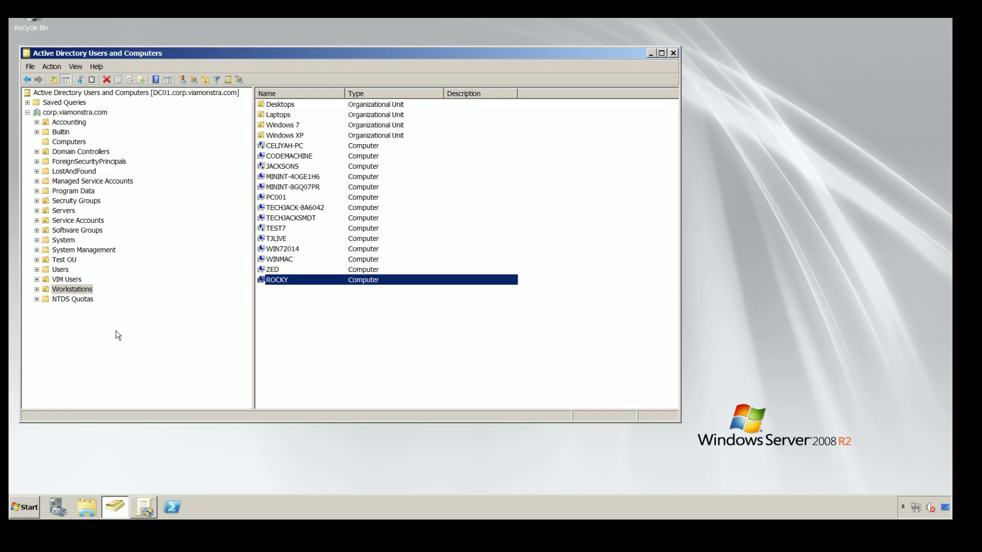
# Switch to the domain controller, close Active Directory Users and Computers, and show the Configure WSUS policy's settings in a maximized Group Policy Management window
pyautogui.click(672, 53)
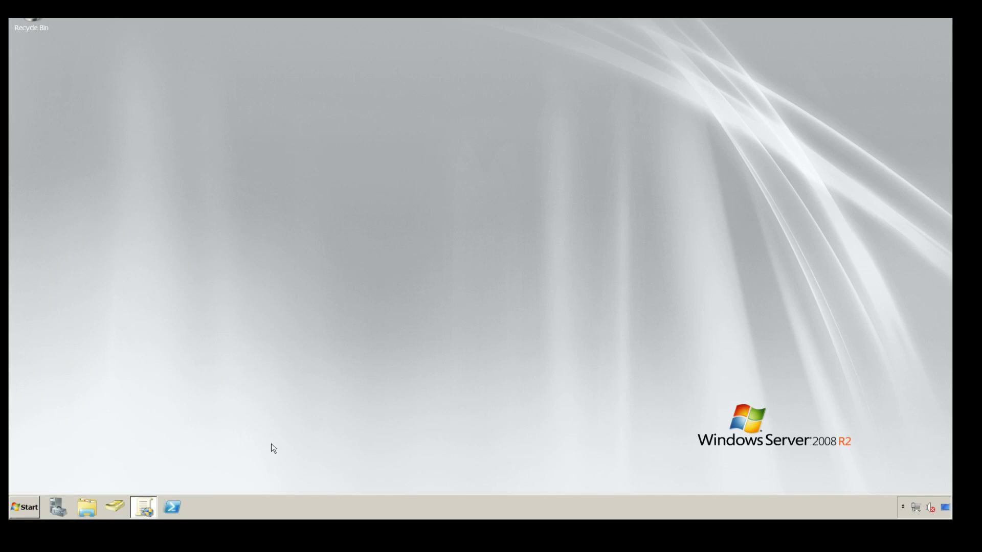
pyautogui.click(154, 501)
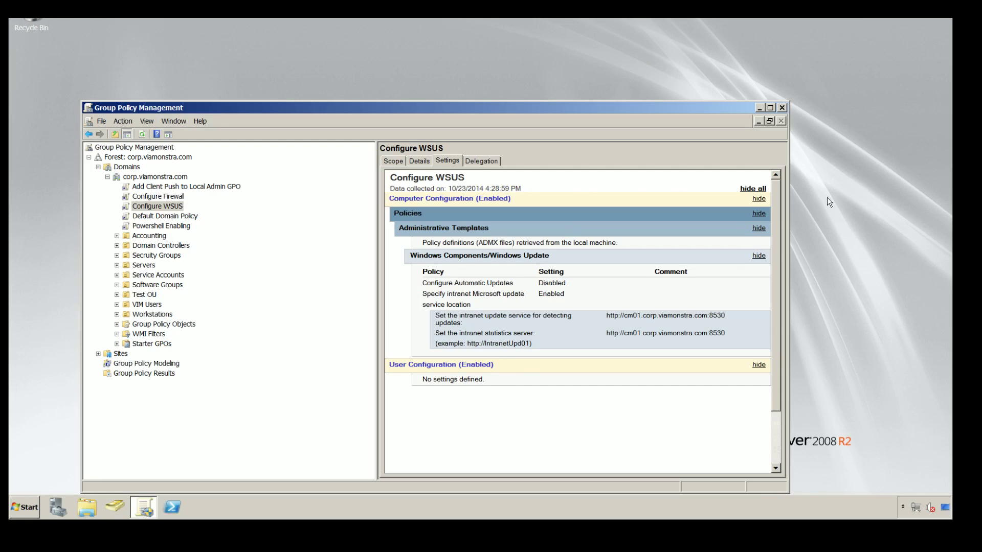
pyautogui.click(769, 108)
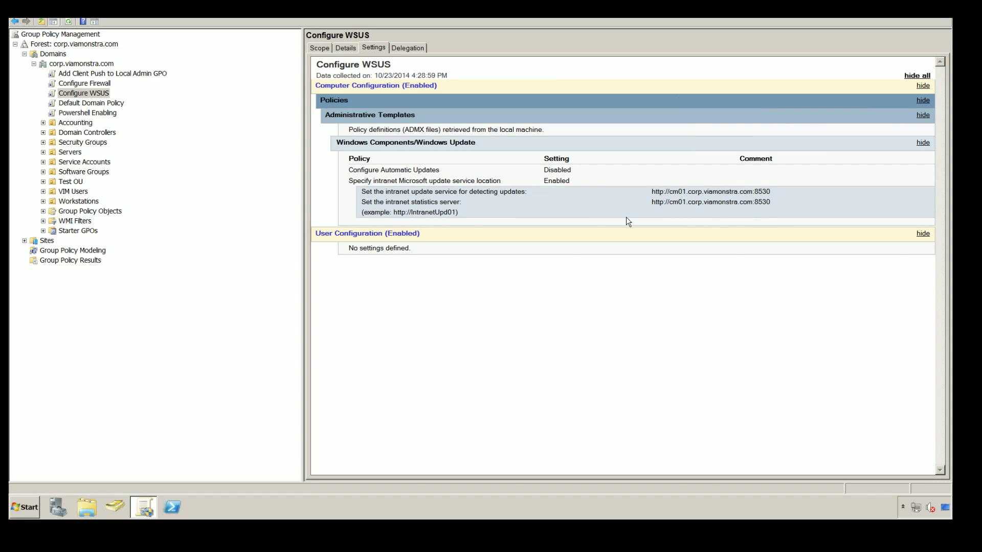
# Open the Configure WSUS policy for editing and show its computer Windows Update settings in an enlarged editor window
pyautogui.rightClick(388, 113)
pyautogui.click(407, 121)
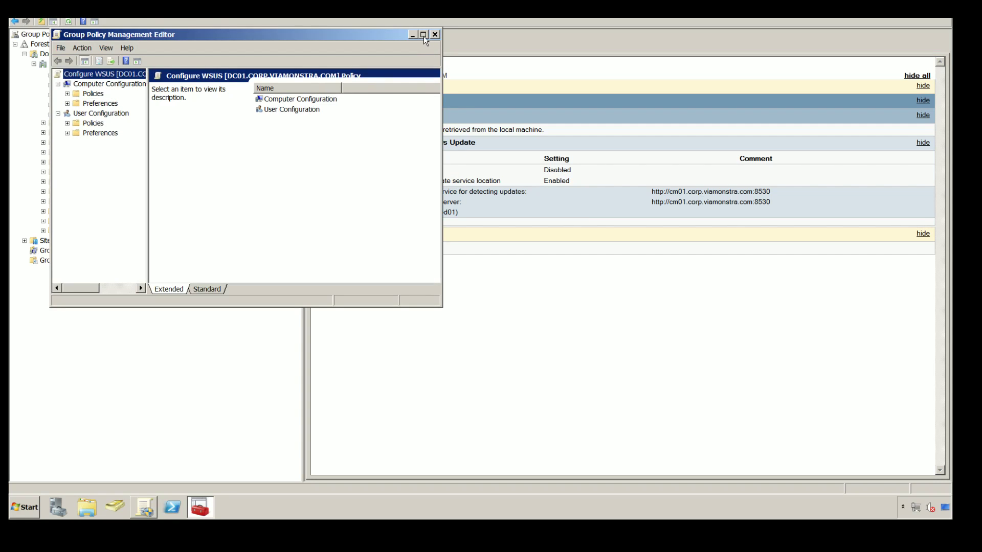
pyautogui.moveTo(443, 47); pyautogui.dragTo(632, 48)
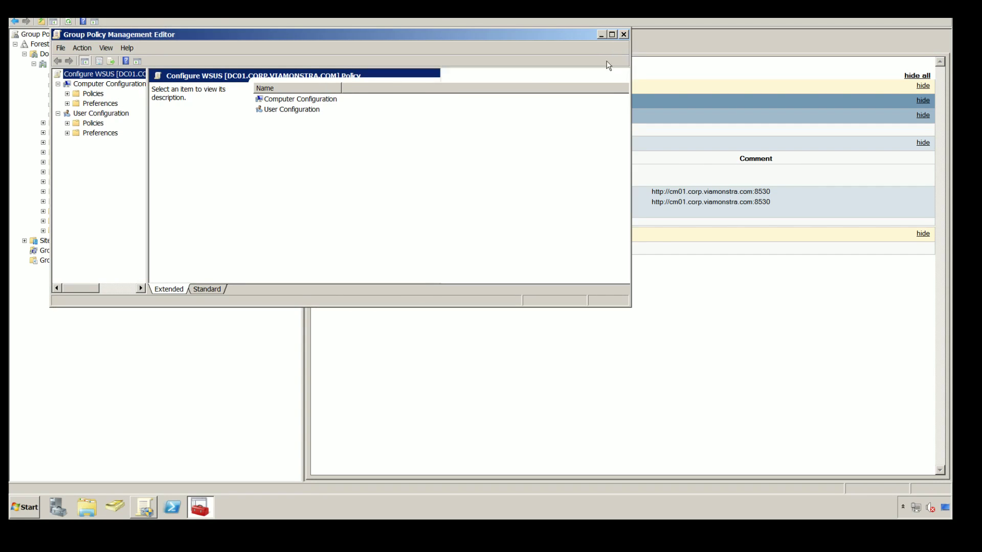
pyautogui.moveTo(147, 115); pyautogui.dragTo(229, 115)
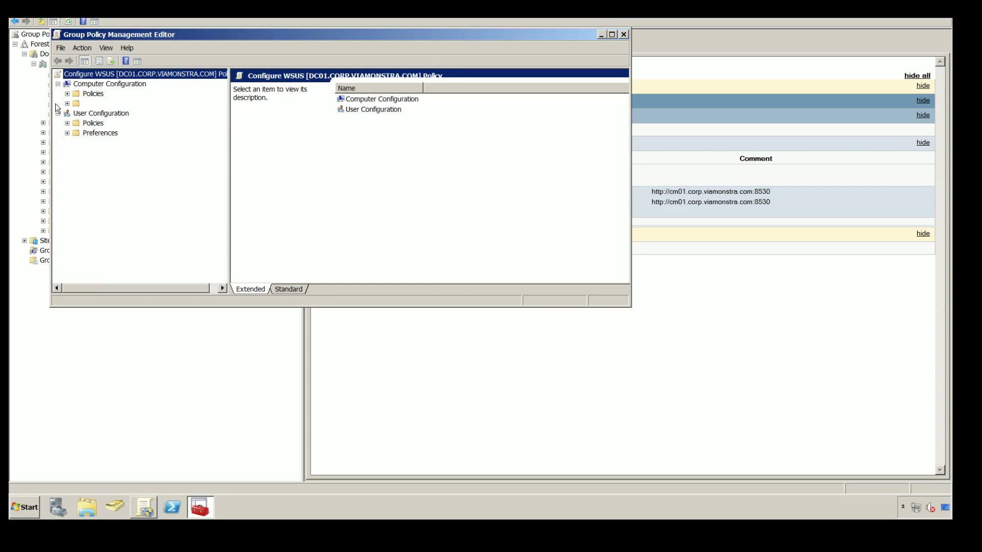
pyautogui.click(67, 94)
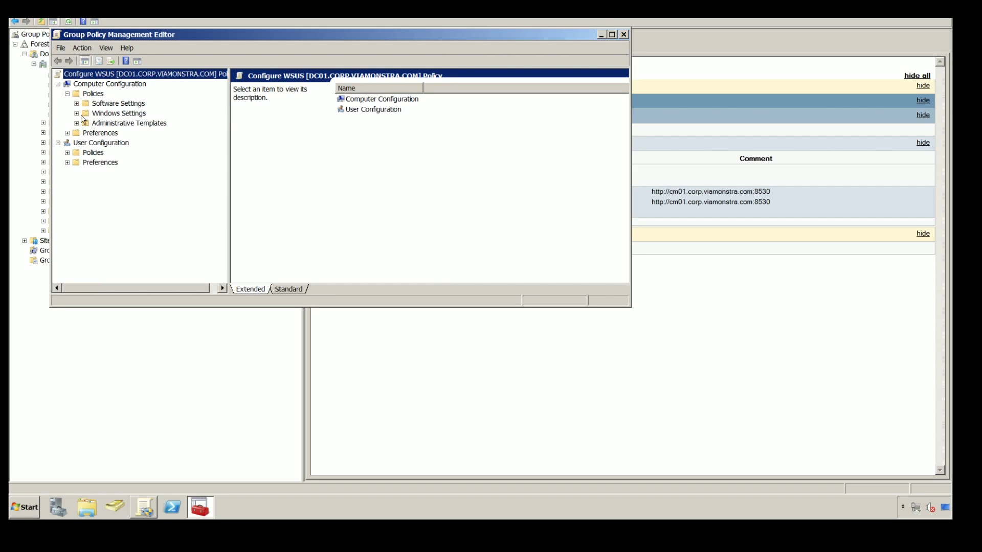
pyautogui.click(77, 123)
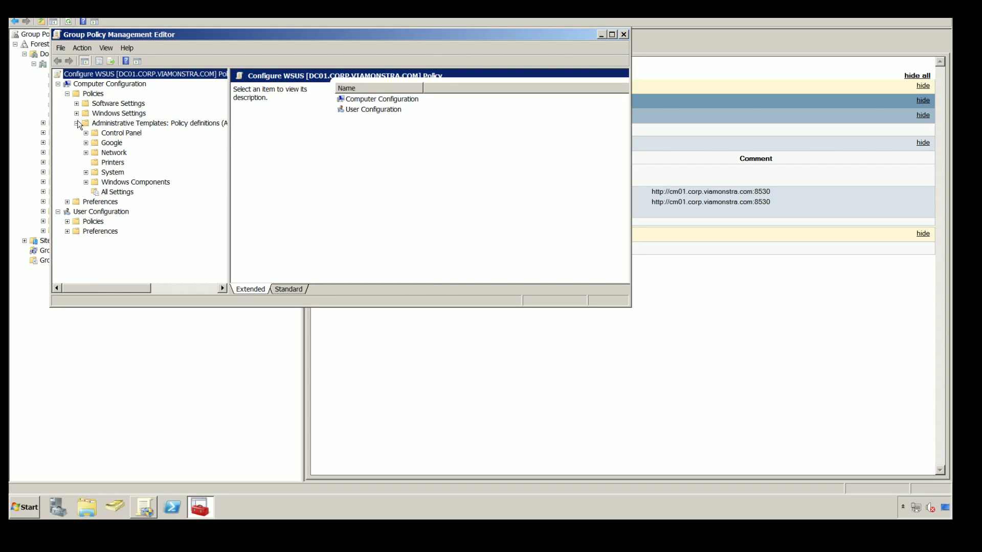
pyautogui.click(86, 182)
pyautogui.scroll(-14, 217, 156)
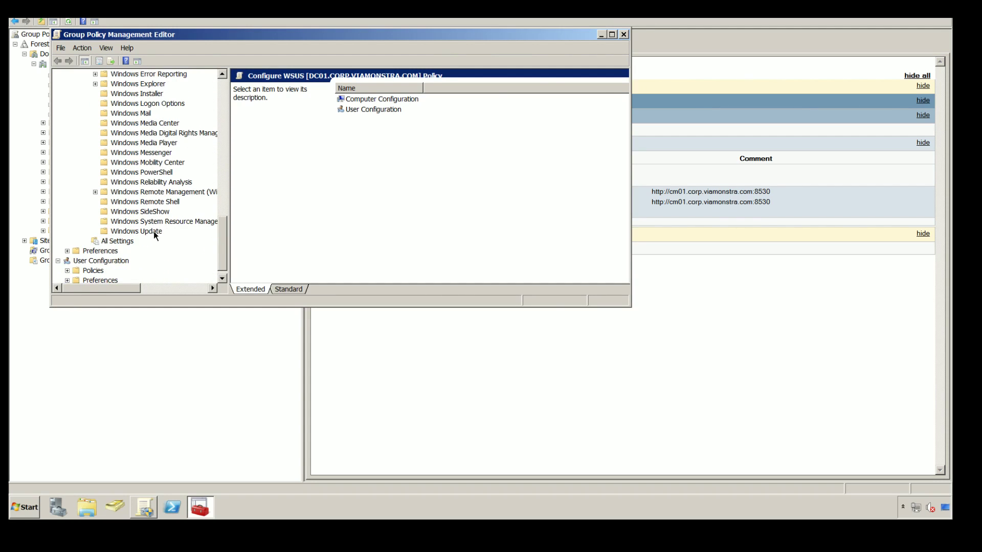
pyautogui.click(153, 231)
pyautogui.moveTo(631, 307); pyautogui.dragTo(790, 419)
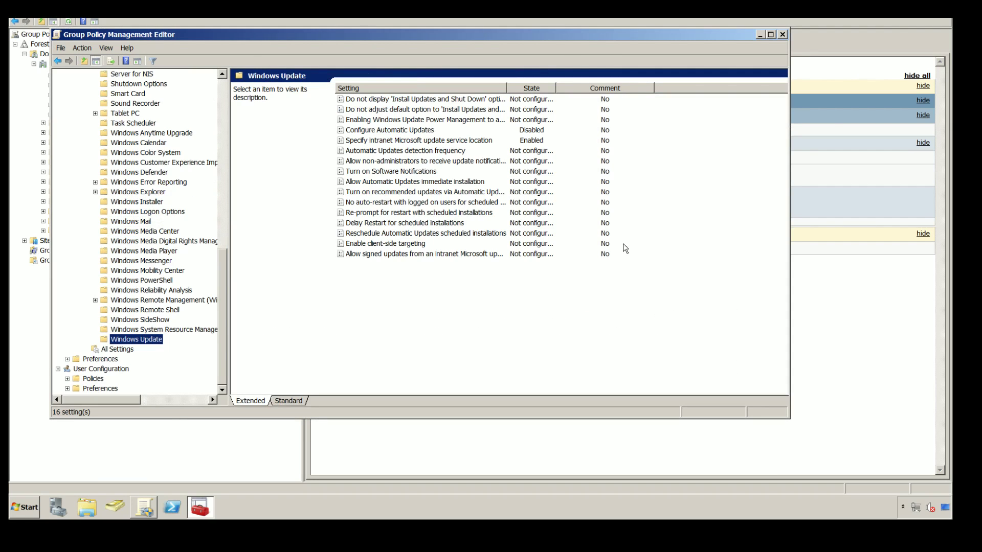
# Inspect the Configure Automatic Updates policy setting and close it without changes
pyautogui.click(376, 131)
pyautogui.doubleClick(382, 132)
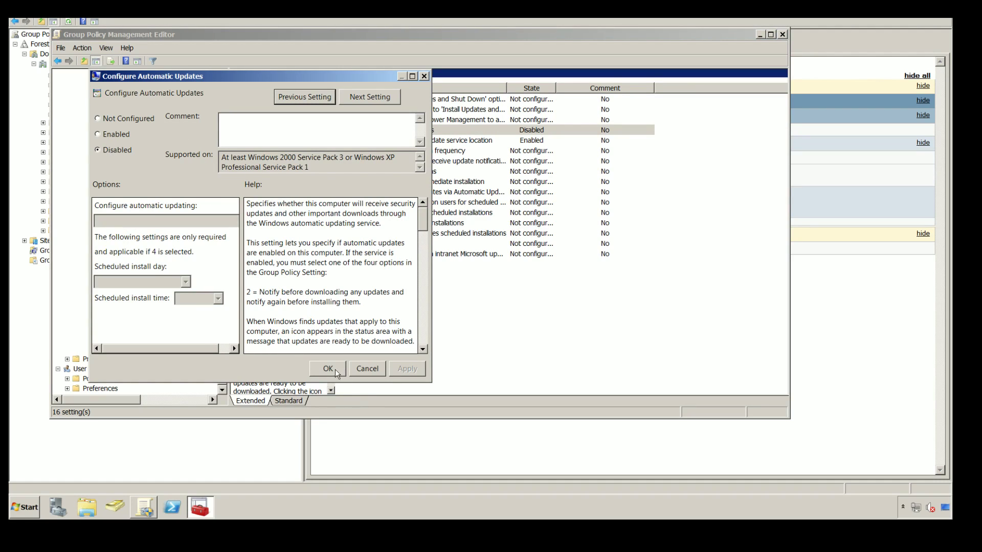
pyautogui.click(366, 368)
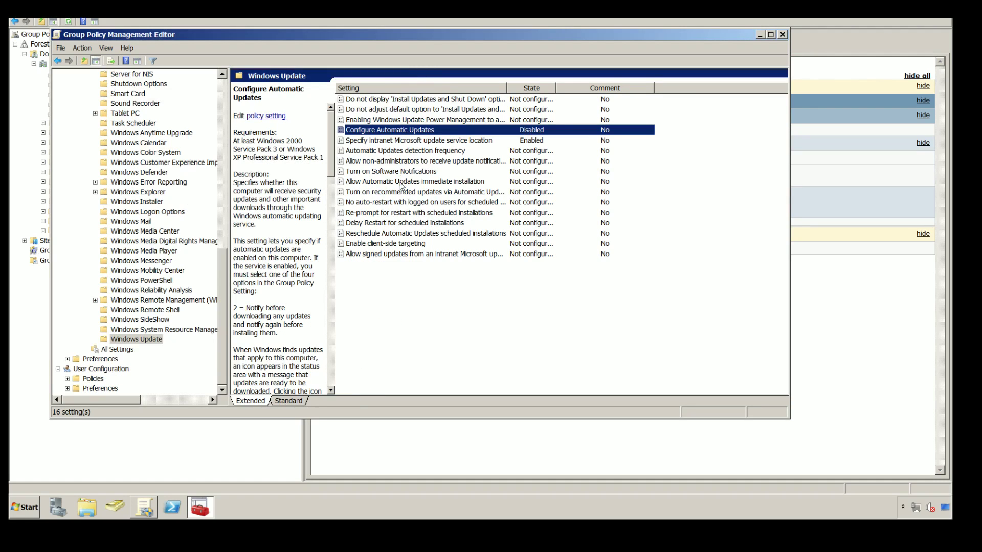
# Inspect the Specify intranet Microsoft update service location setting, checking the full update service URL with its port, and close it
pyautogui.click(430, 141)
pyautogui.doubleClick(431, 142)
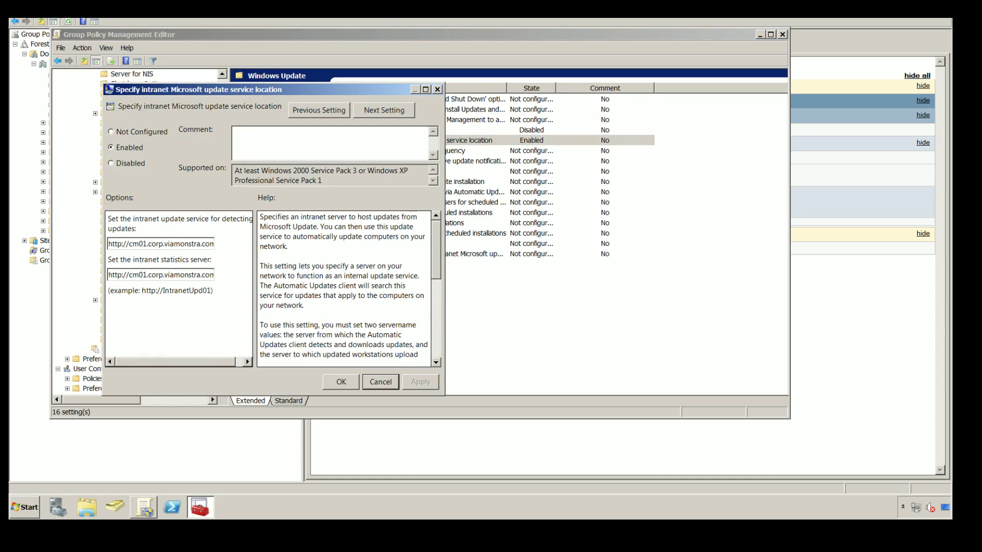
pyautogui.moveTo(254, 221); pyautogui.dragTo(307, 220)
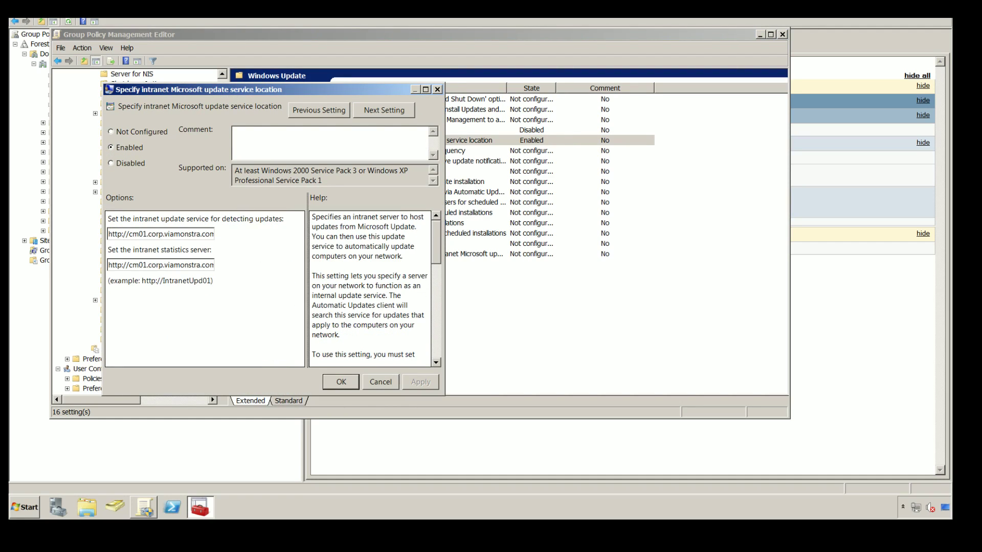
pyautogui.moveTo(109, 234); pyautogui.dragTo(213, 233)
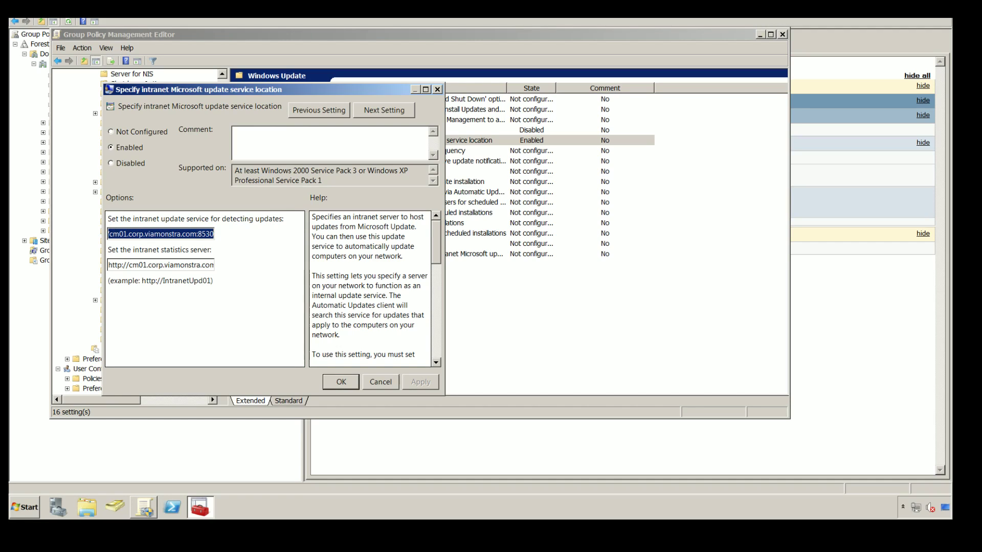
pyautogui.click(128, 234)
pyautogui.hotkey('shift', 'Home')
pyautogui.press('Delete')
pyautogui.hotkey('ctrl', 'shift', 'Right')
pyautogui.hotkey('ctrl', 'shift', 'Right')
pyautogui.hotkey('ctrl', 'shift', 'Right')
pyautogui.hotkey('ctrl', 'shift', 'Right')
pyautogui.click(354, 382)
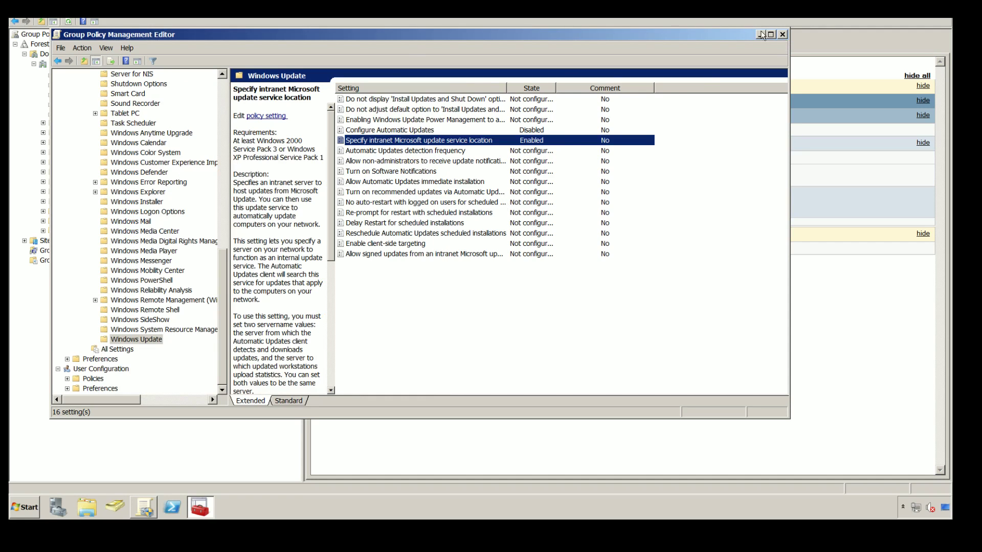
# Minimize both Group Policy windows on the domain controller and bring the CCM Logs folder forward on the Windows 7 client
pyautogui.click(761, 35)
pyautogui.click(857, 23)
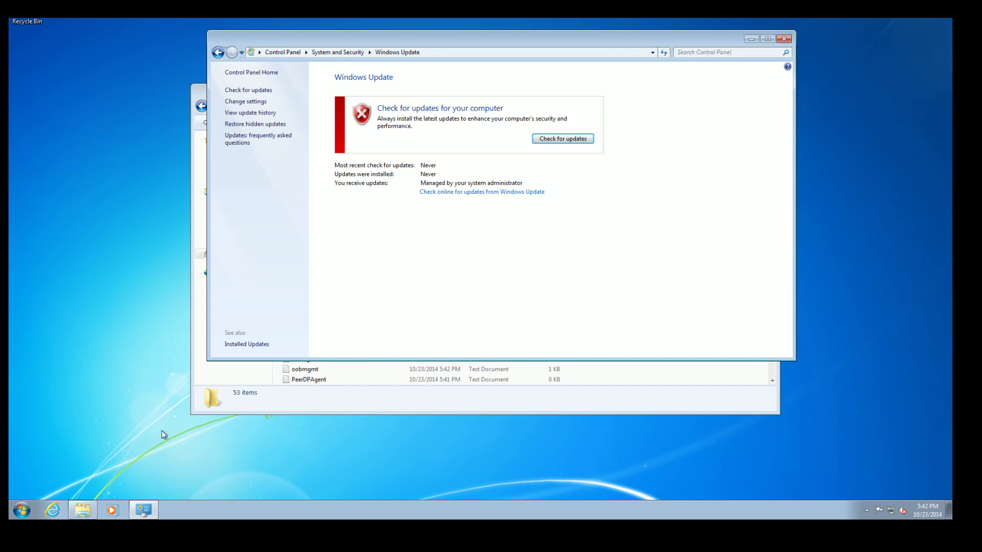
pyautogui.click(280, 395)
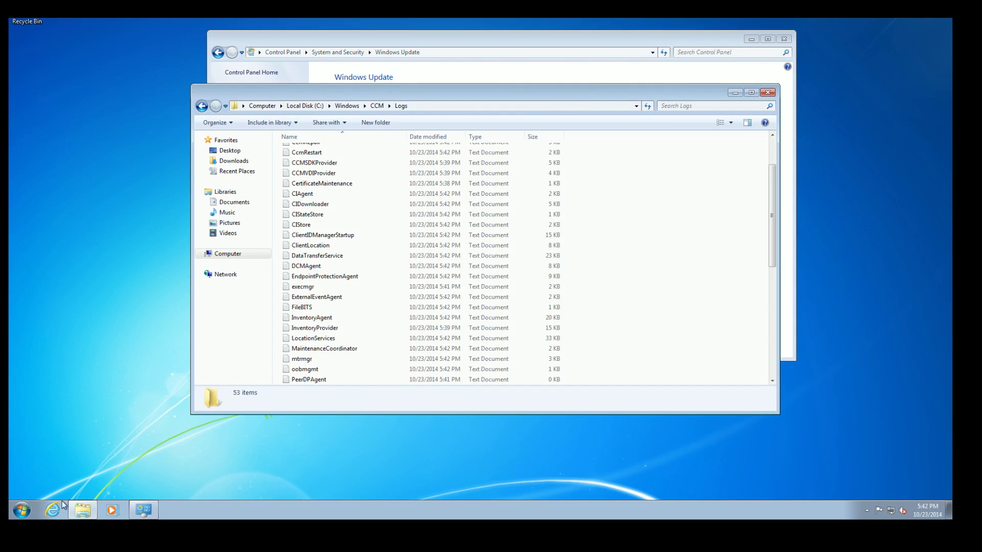
# Open the client's Configuration Manager properties from the System and Security section of Control Panel
pyautogui.click(23, 511)
pyautogui.click(169, 416)
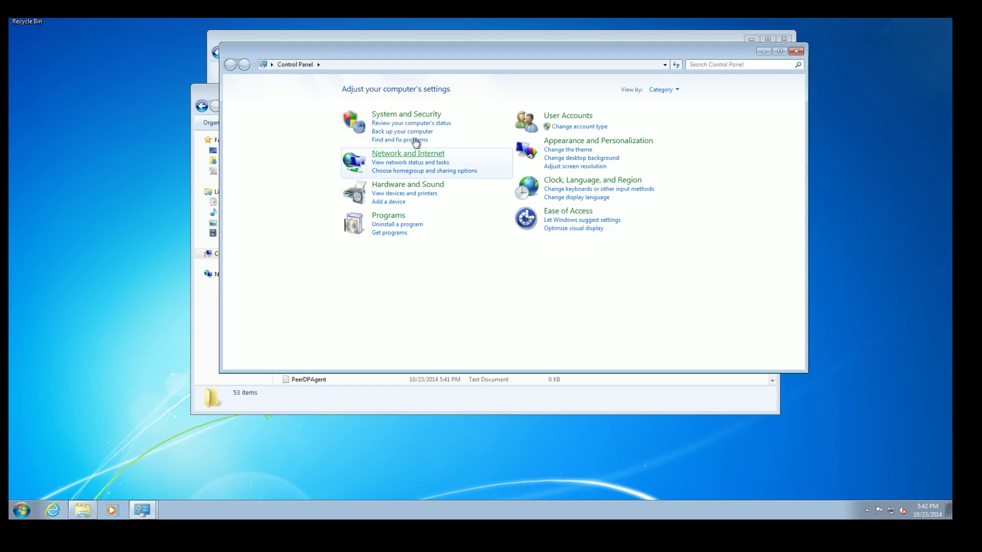
pyautogui.click(416, 120)
pyautogui.click(394, 307)
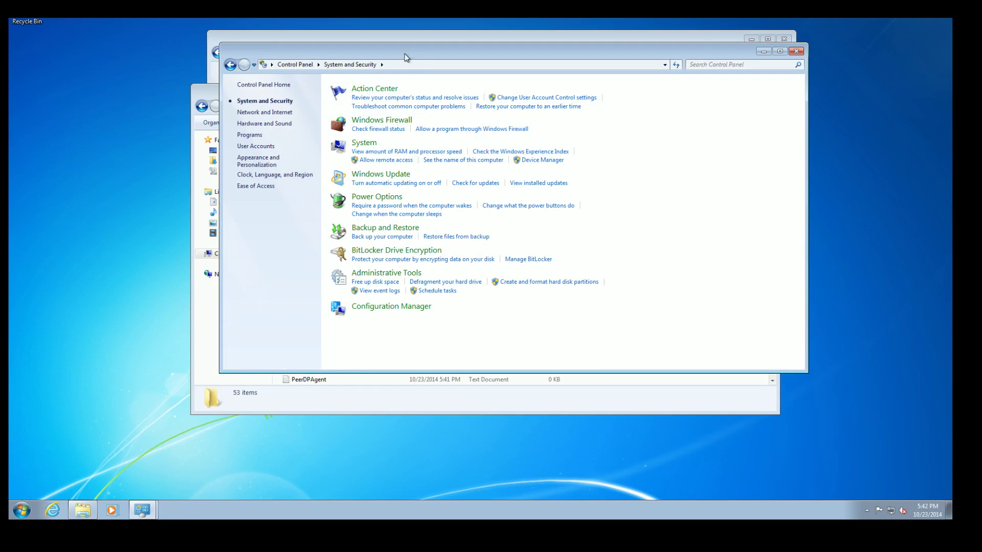
# Run the Machine Policy Retrieval & Evaluation Cycle on the client and close the Configuration Manager properties
pyautogui.click(173, 52)
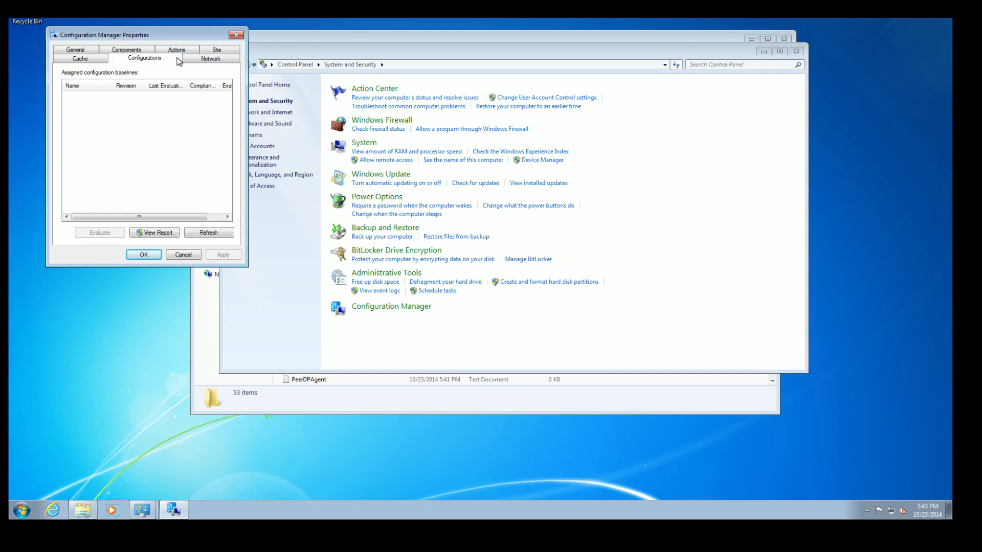
pyautogui.click(176, 51)
pyautogui.click(128, 147)
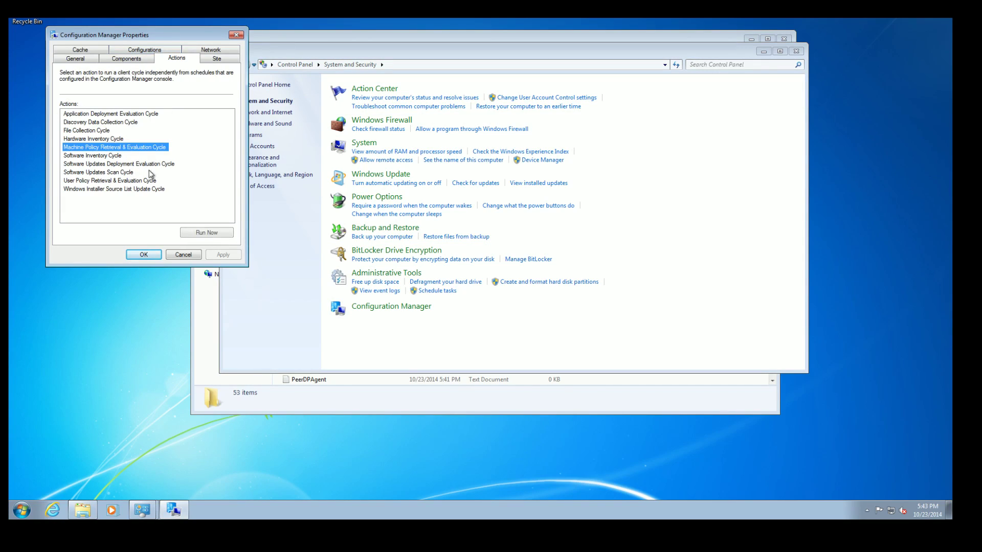
pyautogui.click(207, 233)
pyautogui.click(558, 284)
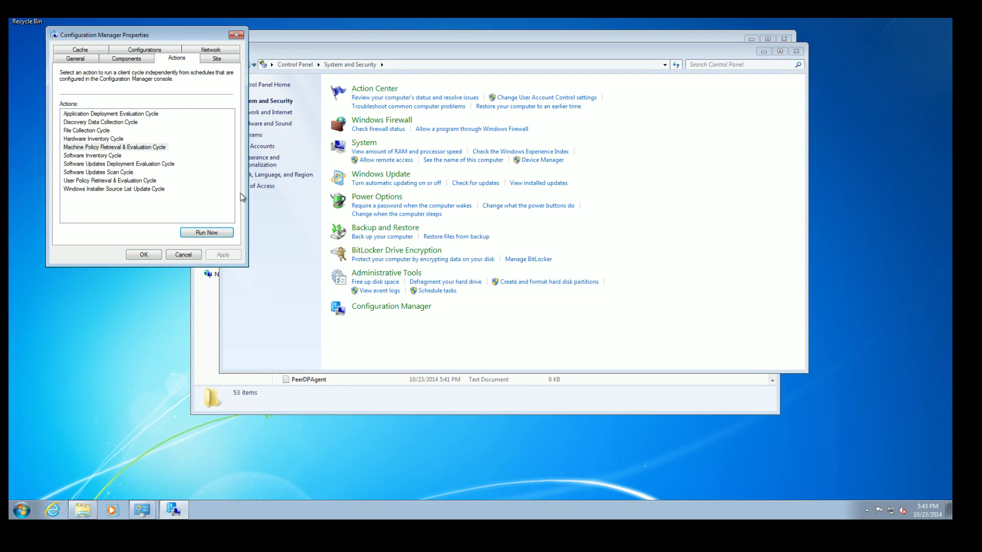
pyautogui.click(143, 252)
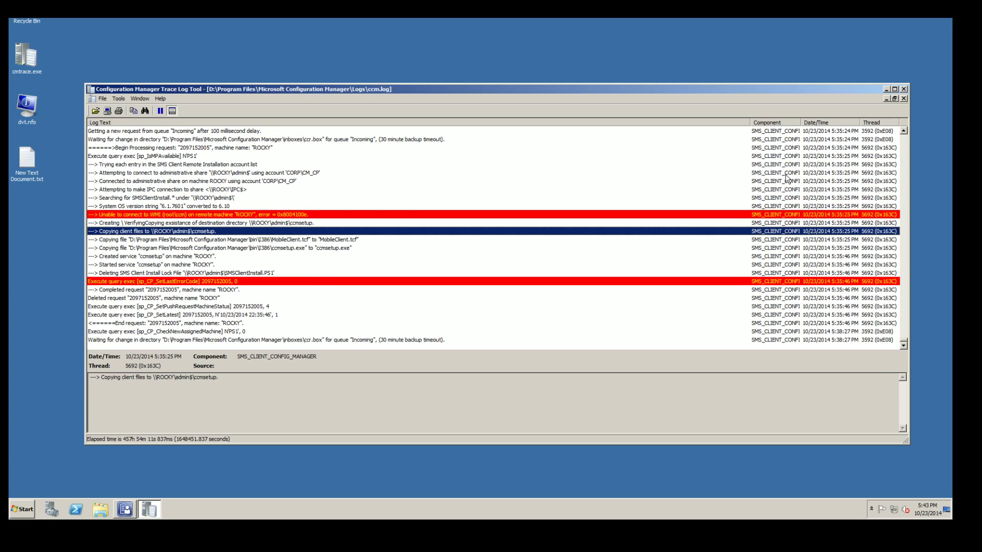
# Switch to the site server, minimize the trace log, and show All Software Updates in the Configuration Manager console's Software Library
pyautogui.click(886, 89)
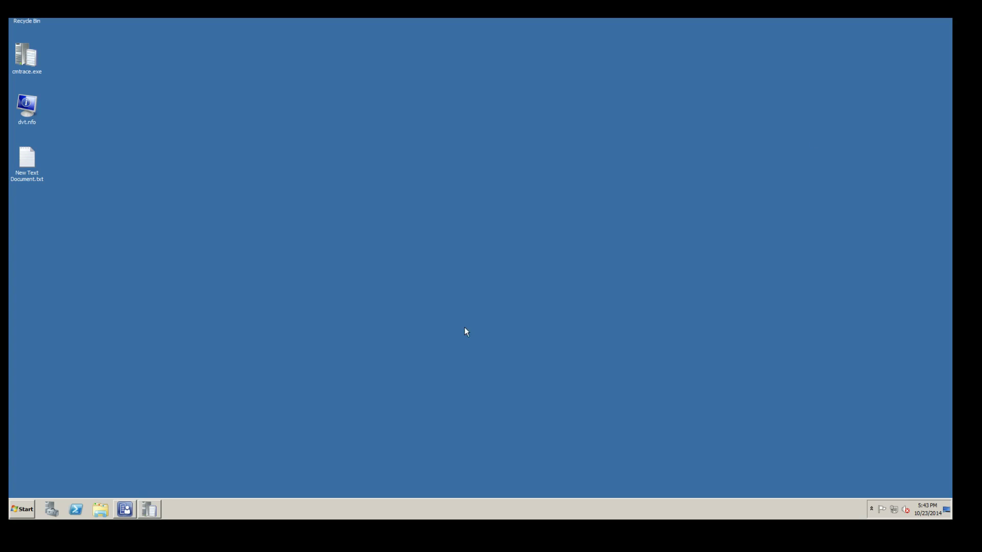
pyautogui.click(128, 510)
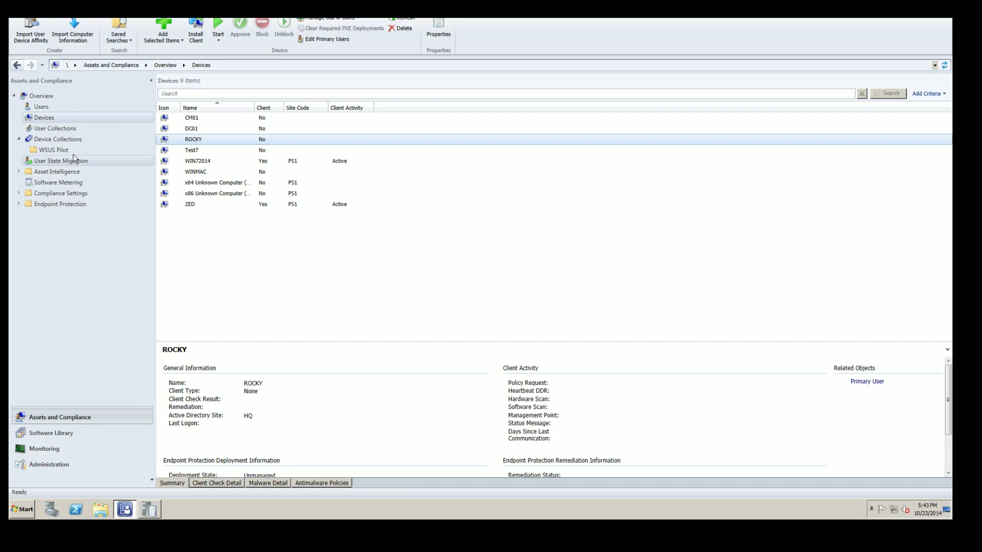
pyautogui.click(45, 433)
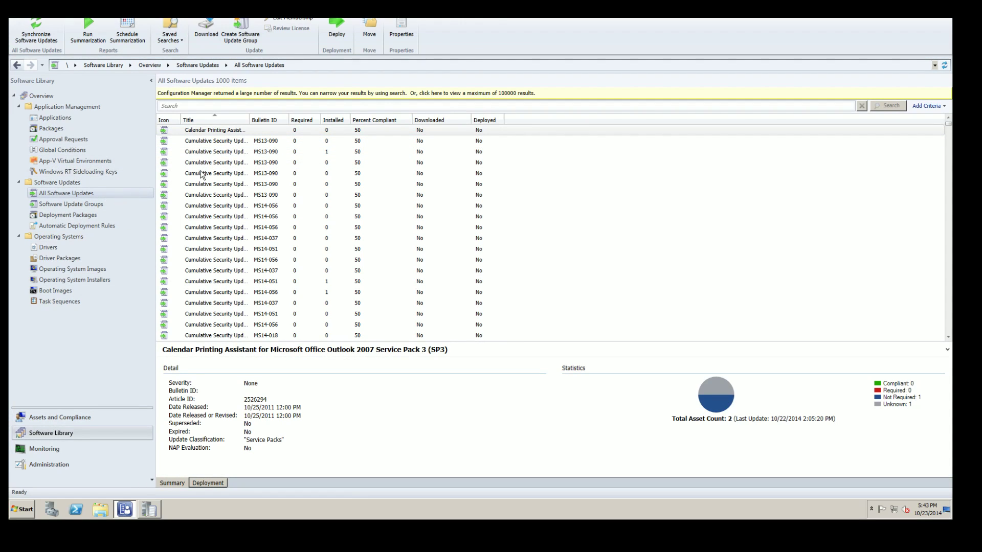
# Add Date Released, Expired, Product and Superseded as search criteria for the software updates list
pyautogui.click(944, 108)
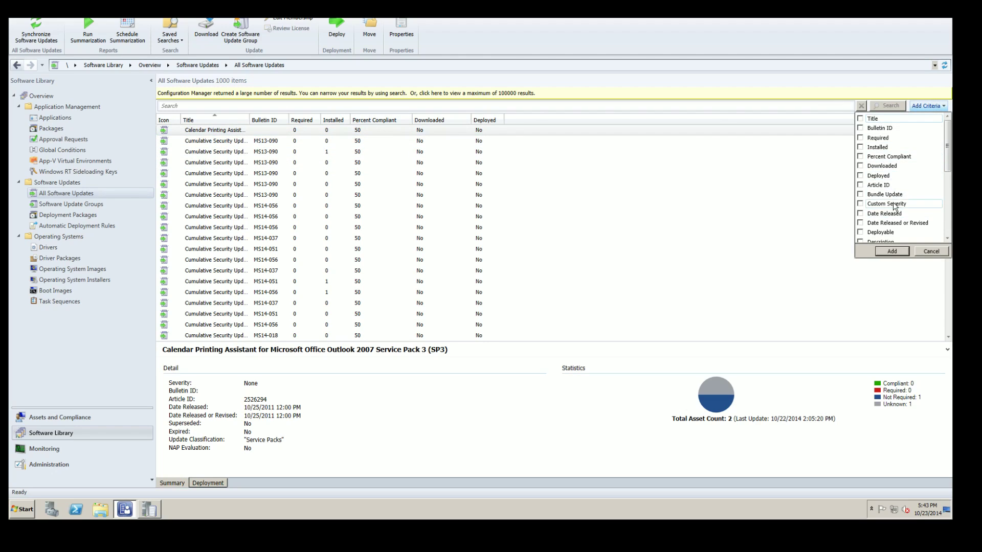
pyautogui.scroll(-2, 932, 170)
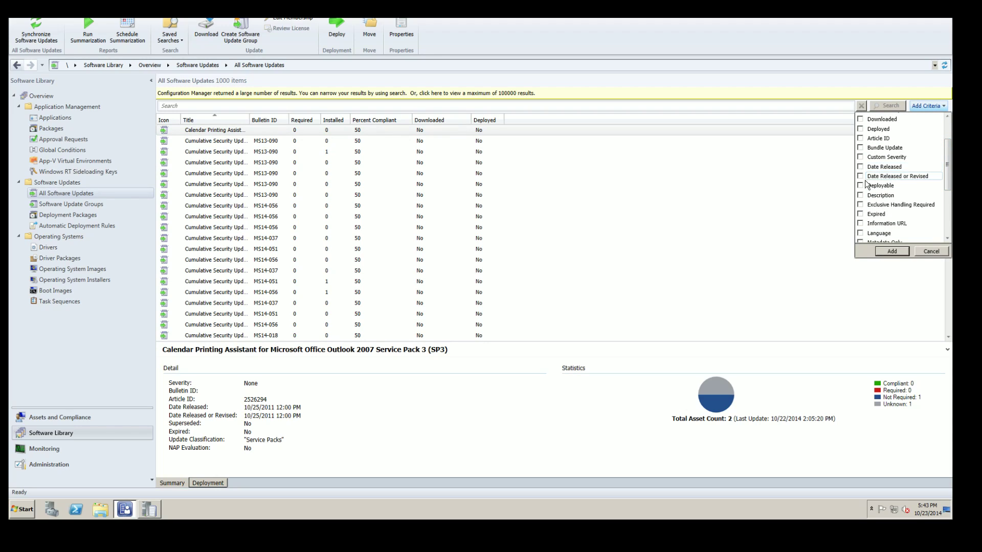
pyautogui.moveTo(945, 177); pyautogui.dragTo(946, 221)
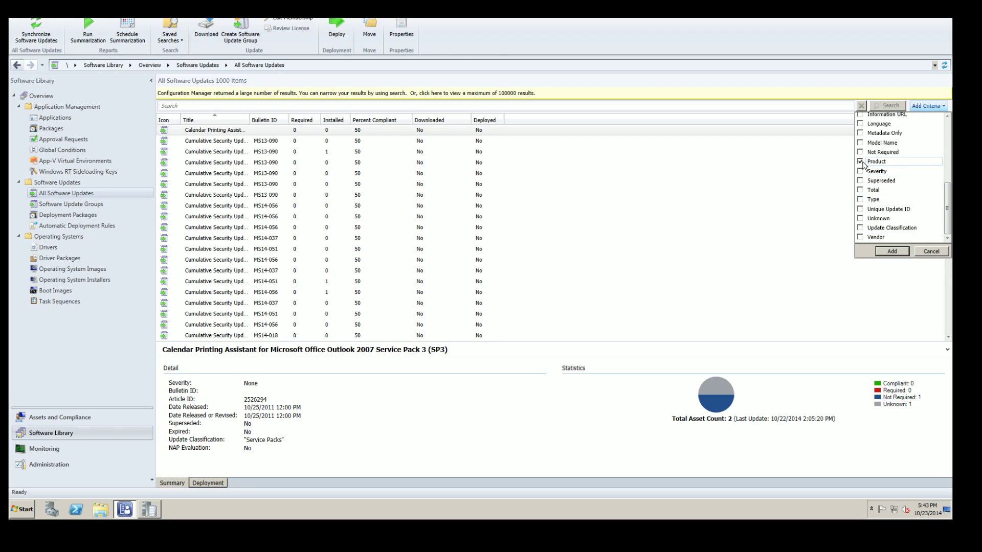
pyautogui.click(860, 181)
pyautogui.moveTo(947, 210); pyautogui.dragTo(946, 195)
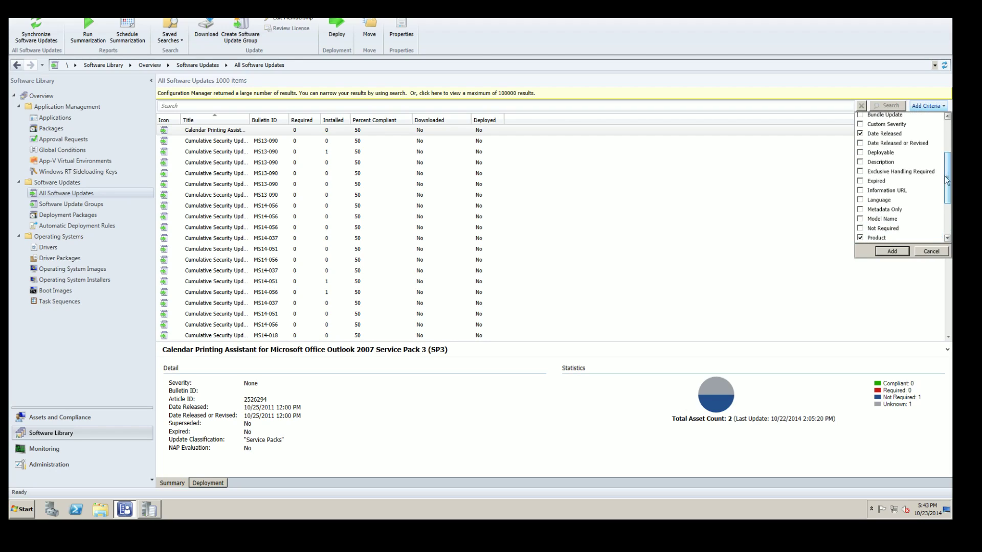
pyautogui.click(860, 181)
pyautogui.scroll(5, 920, 168)
pyautogui.click(891, 251)
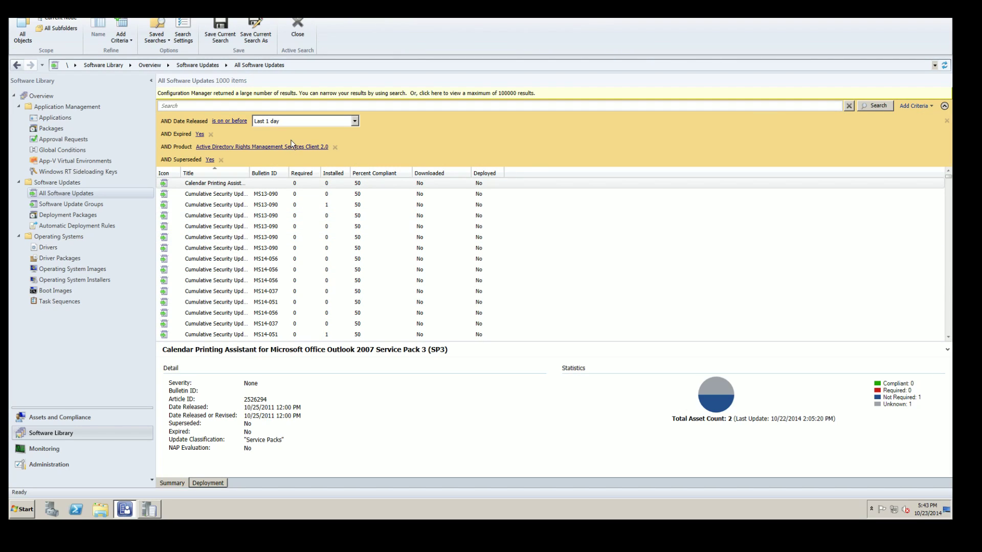
# Set the Date Released criterion to Last 28 days and both the Expired and Superseded criteria to No
pyautogui.click(311, 123)
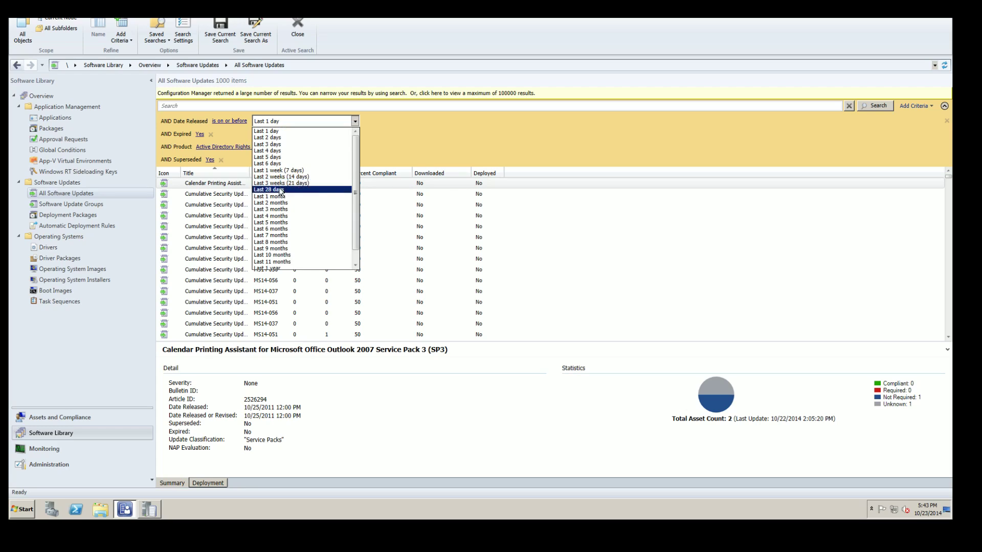
pyautogui.click(306, 191)
pyautogui.click(197, 135)
pyautogui.click(202, 153)
pyautogui.click(208, 160)
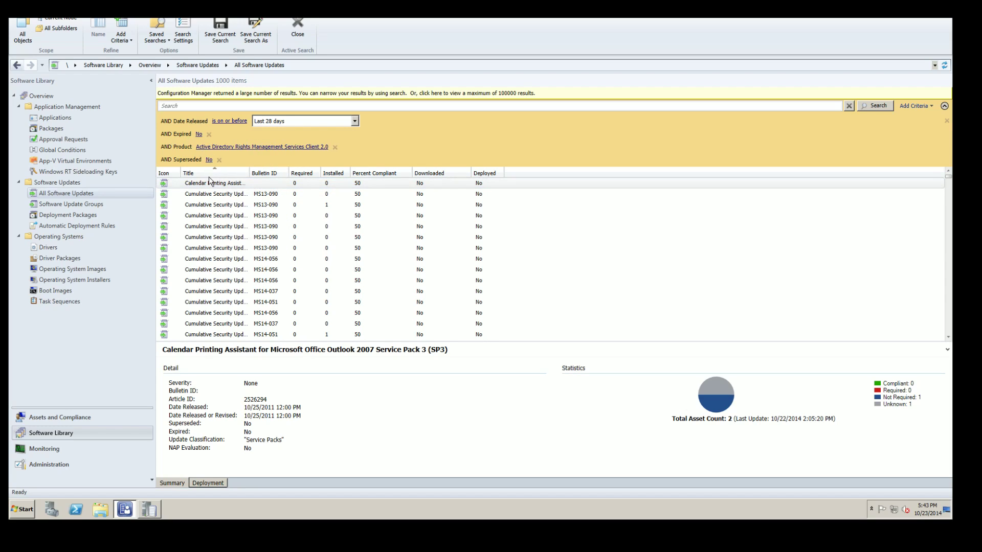
# Set the Product criterion to Windows 7 and run the software updates search
pyautogui.click(256, 147)
pyautogui.click(417, 345)
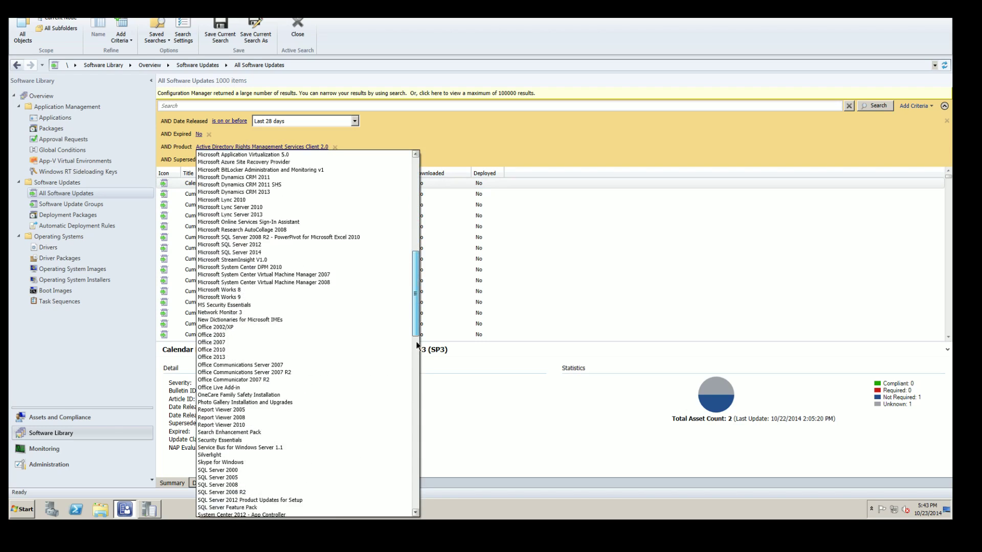
pyautogui.click(413, 436)
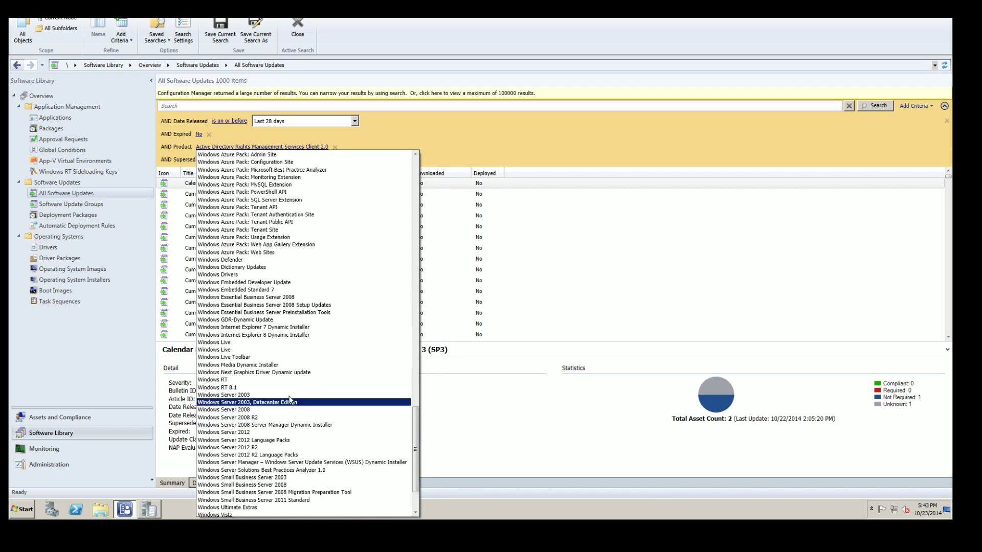
pyautogui.scroll(5, 291, 357)
pyautogui.click(287, 207)
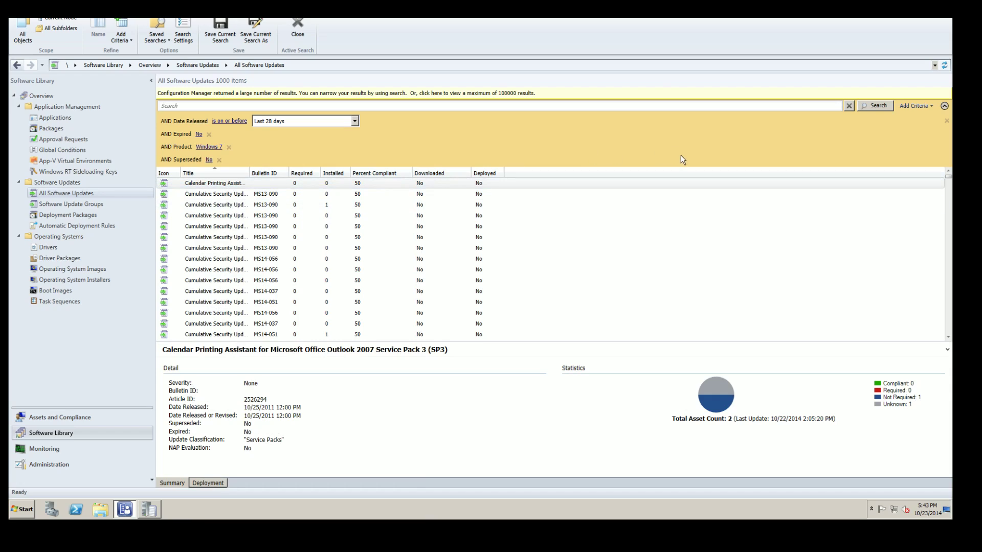
pyautogui.click(874, 106)
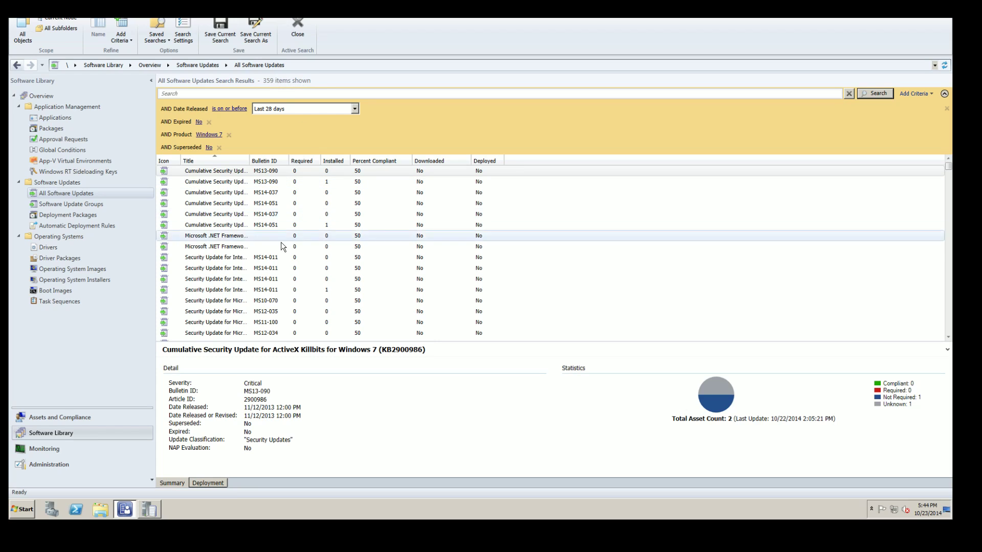
# Widen the Title column and examine the Windows 7 updates in the search results
pyautogui.moveTo(247, 161); pyautogui.dragTo(379, 161)
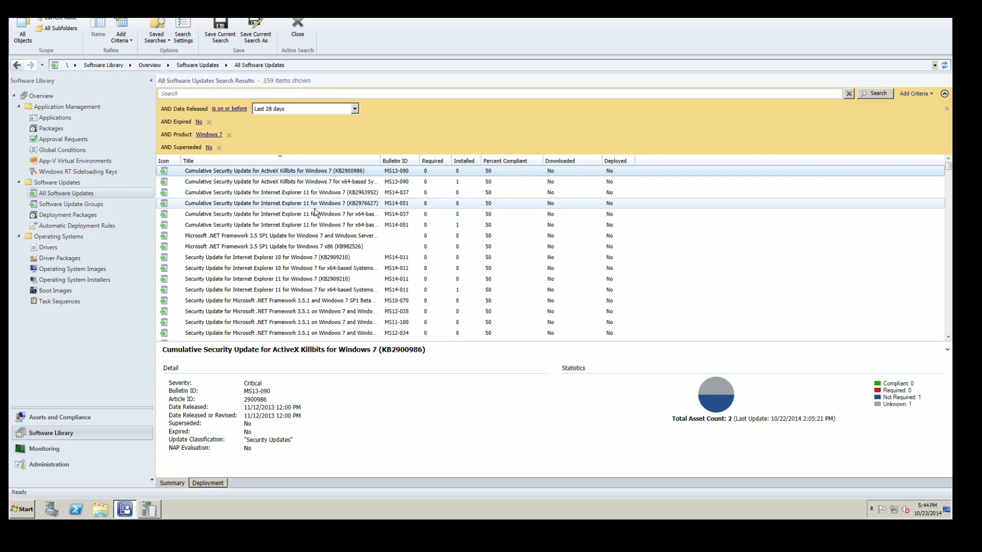
pyautogui.click(367, 203)
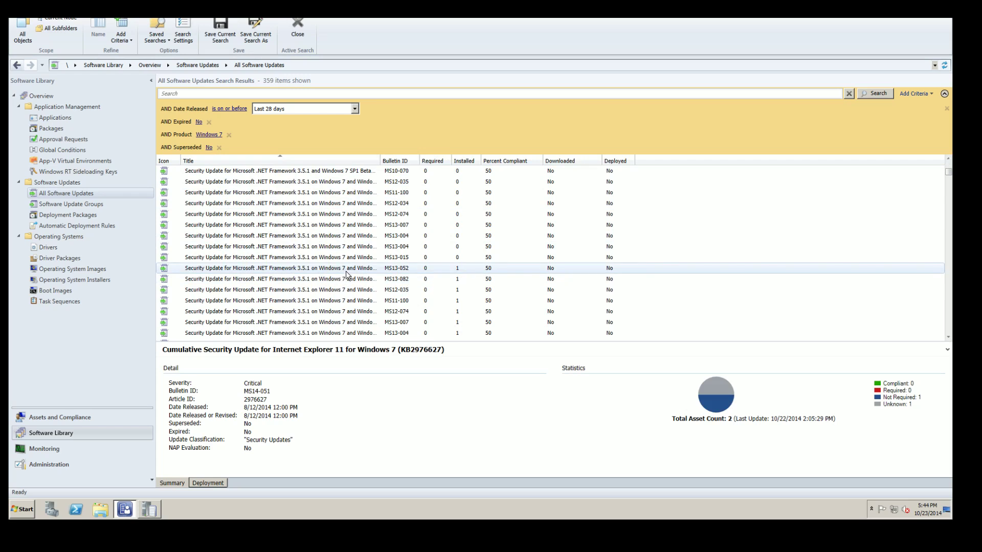
pyautogui.scroll(-10, 346, 280)
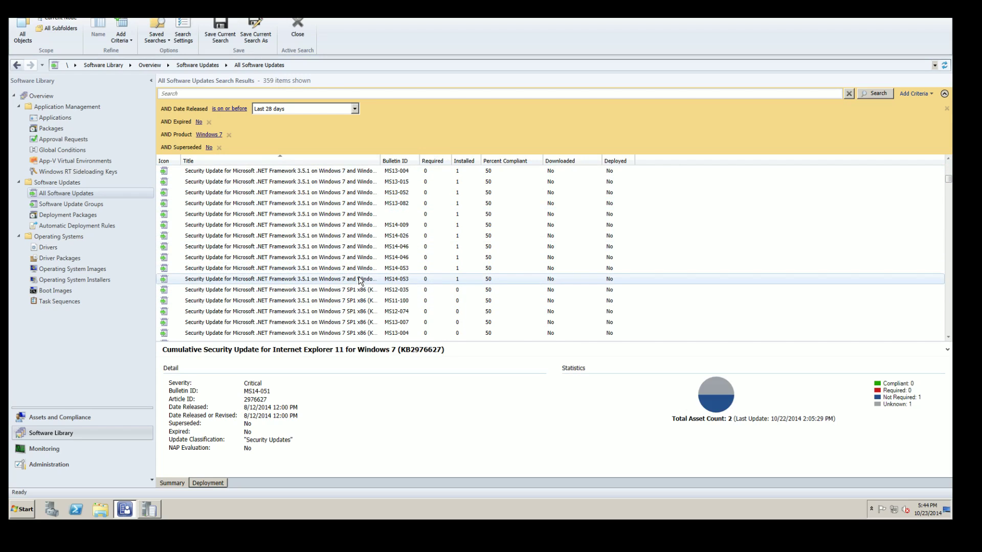
pyautogui.scroll(-10, 358, 292)
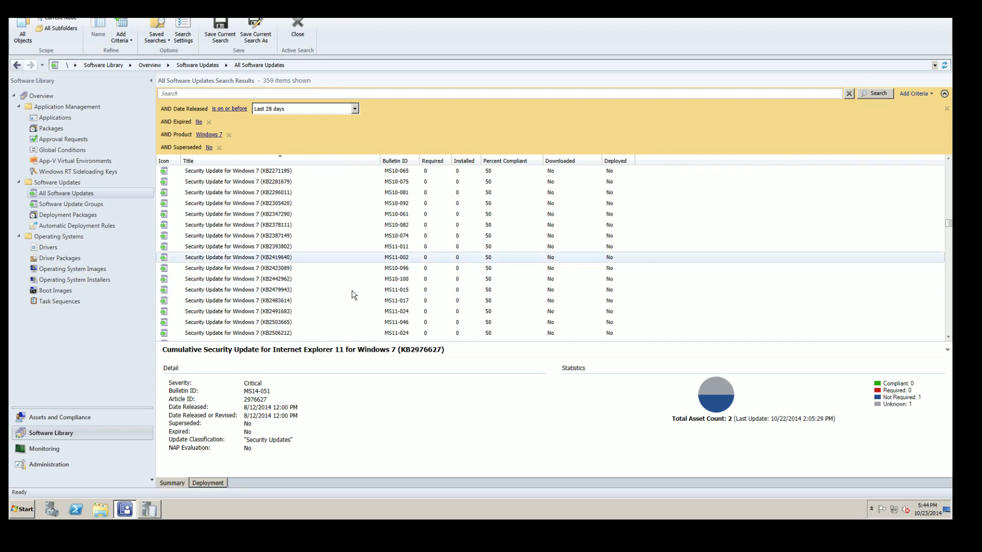
pyautogui.scroll(-4, 356, 292)
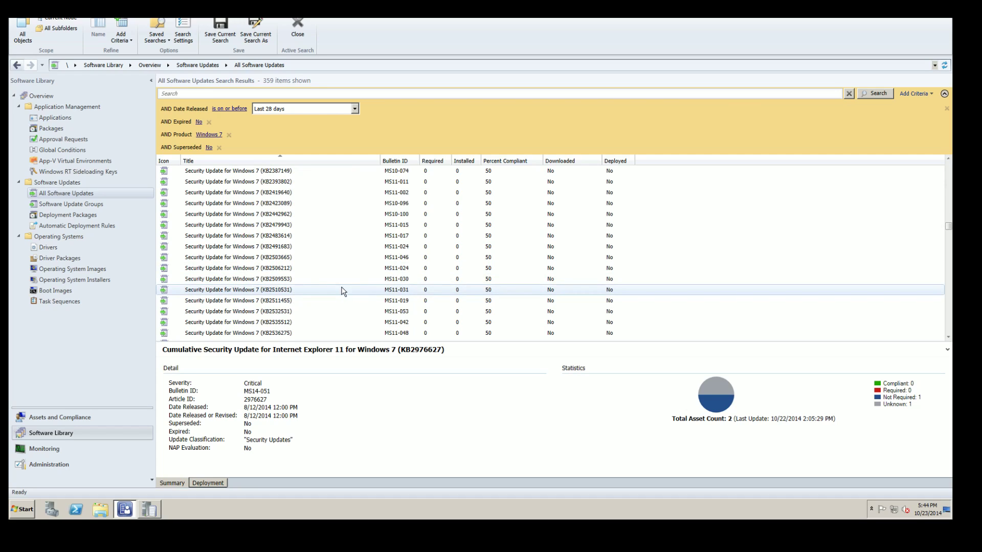
pyautogui.scroll(-15, 349, 290)
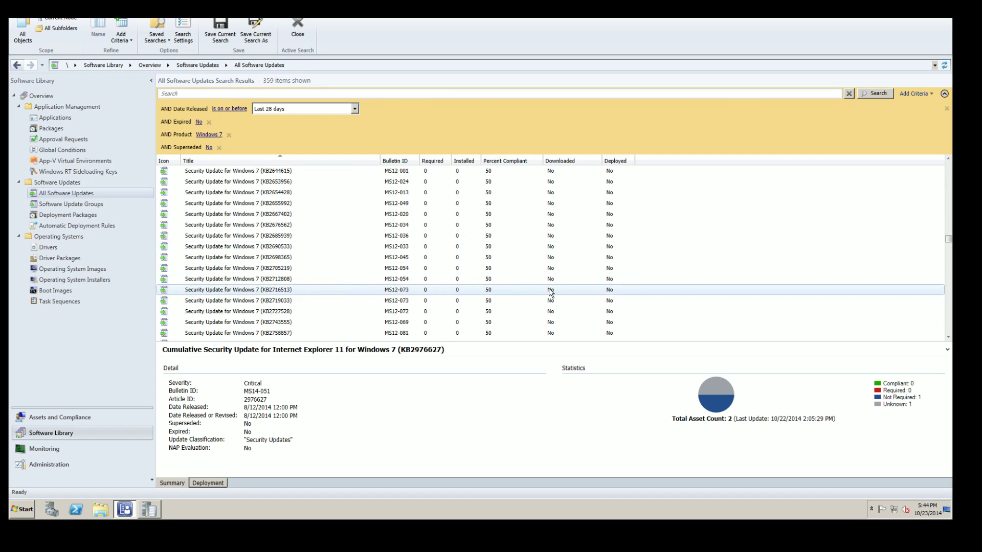
pyautogui.scroll(-8, 393, 282)
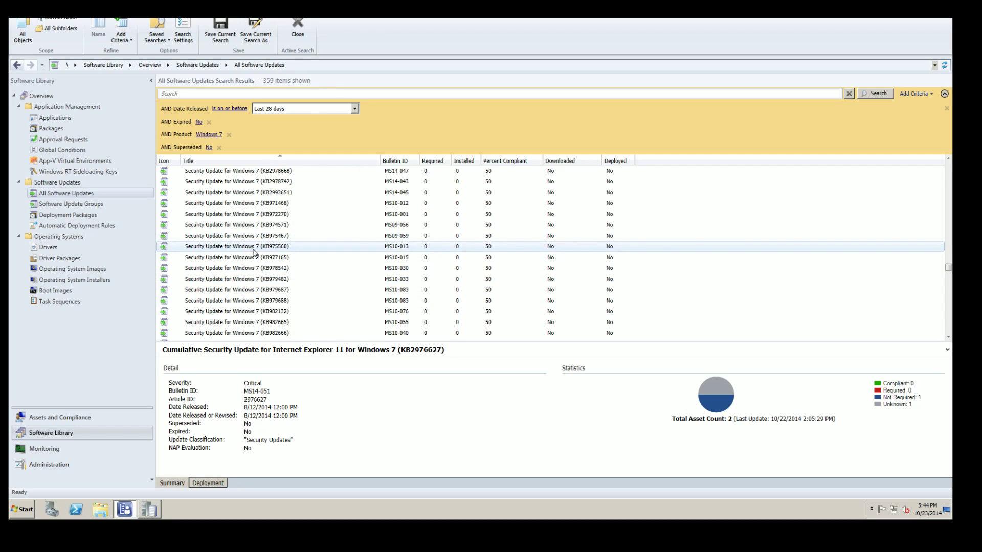
pyautogui.scroll(-4, 279, 234)
pyautogui.scroll(10, 273, 231)
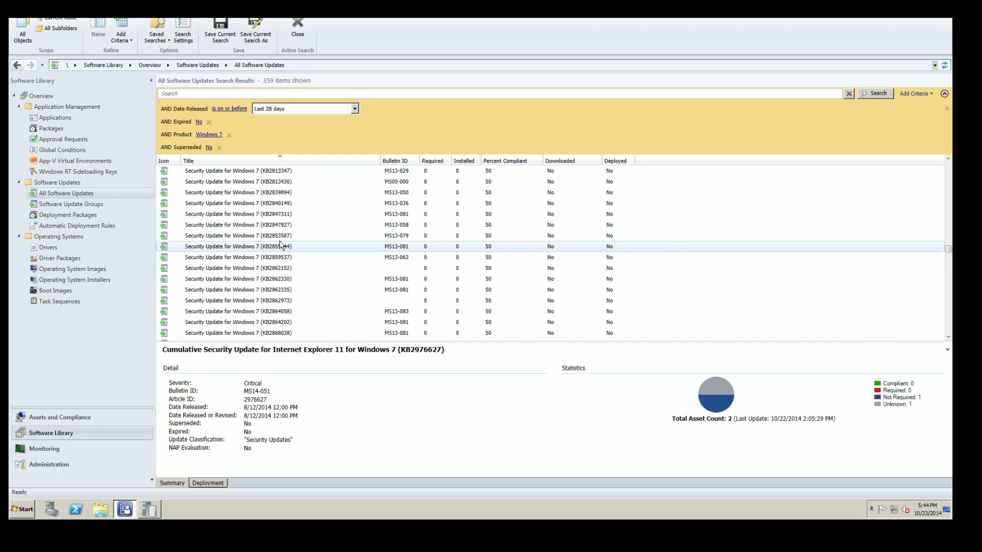
pyautogui.scroll(1, 271, 235)
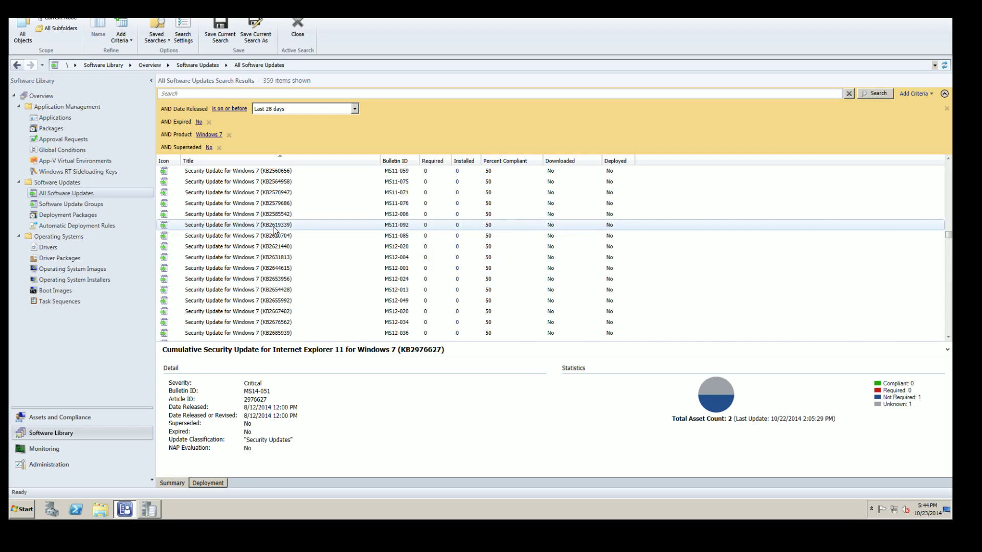
# Create a software update group named Critical Updates from all the found updates and show it among the Software Update Groups
pyautogui.hotkey('ctrl', 'a')
pyautogui.rightClick(256, 208)
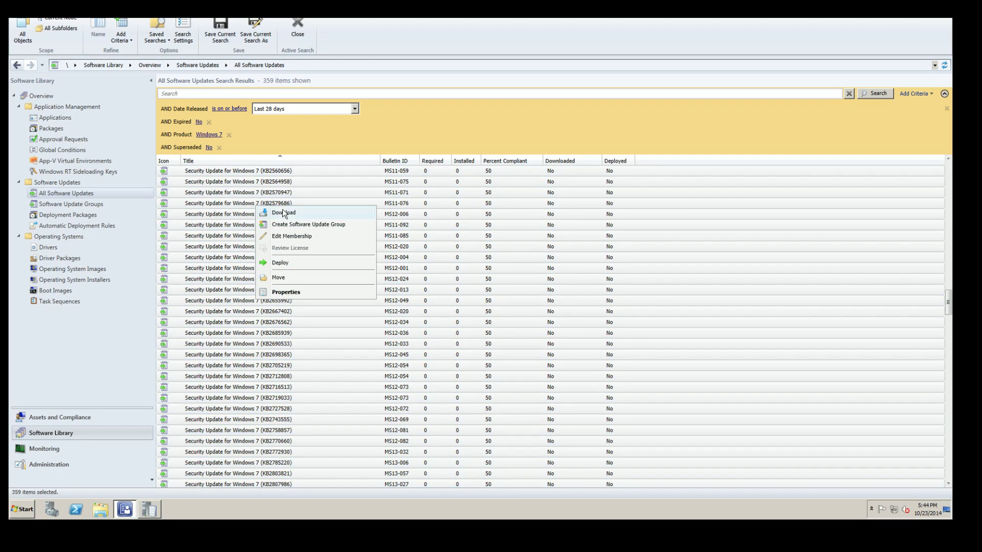
pyautogui.click(302, 231)
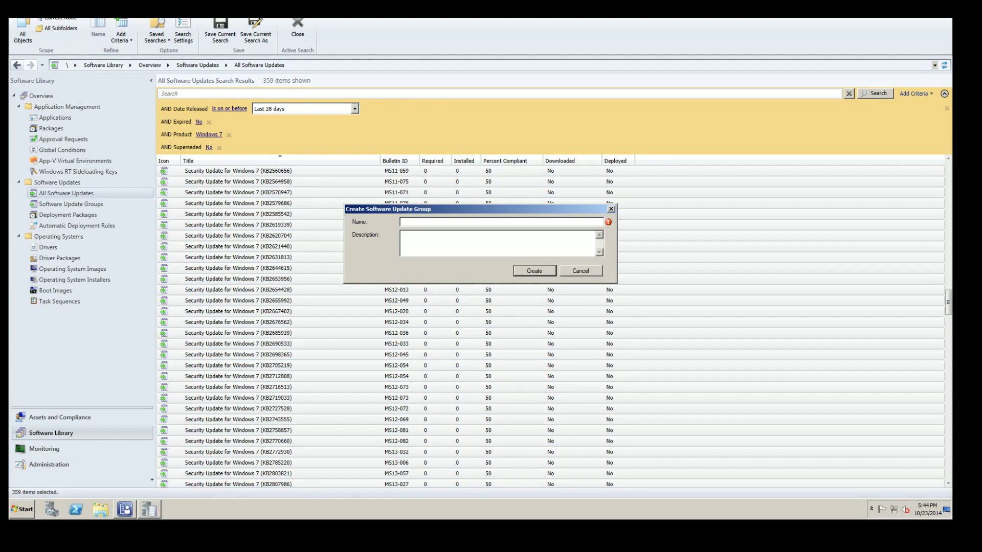
pyautogui.write('Cr')
pyautogui.press('Return')
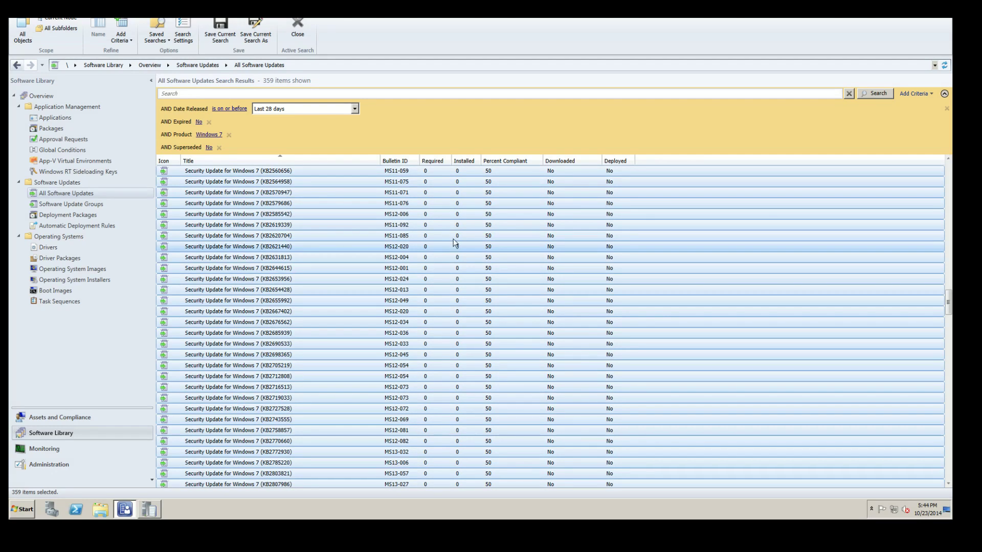
pyautogui.click(80, 205)
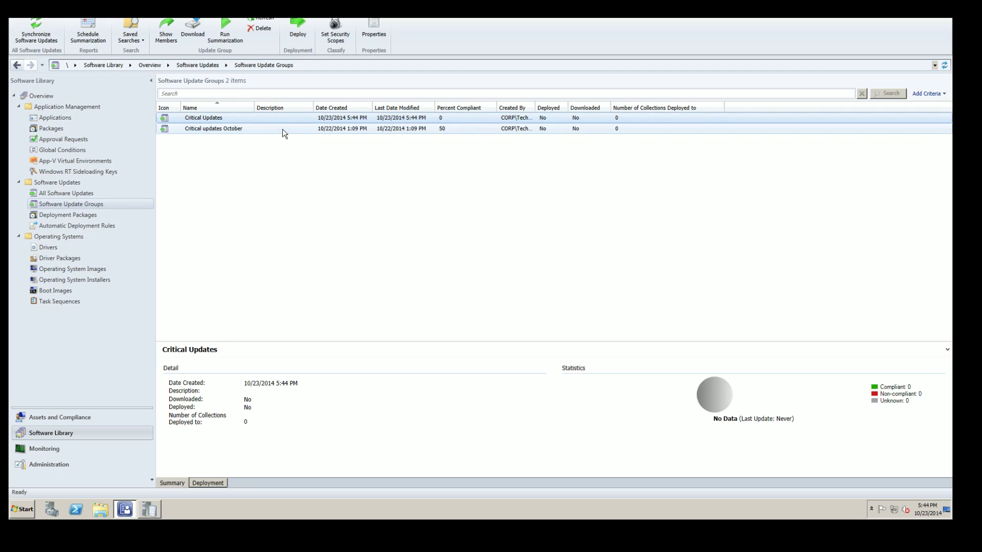
# Show the members of the Critical Updates group, widen the Title column and examine the listed updates
pyautogui.rightClick(248, 119)
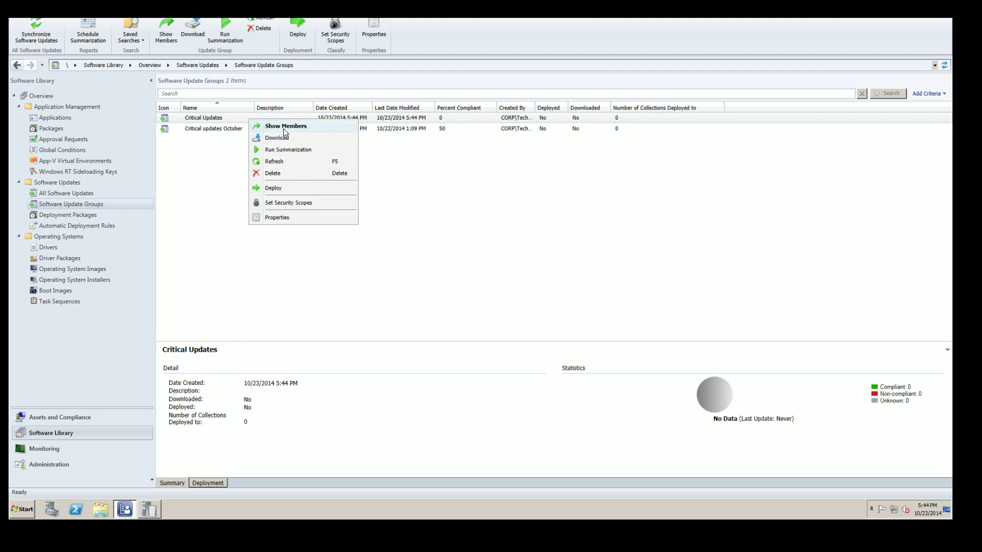
pyautogui.click(283, 127)
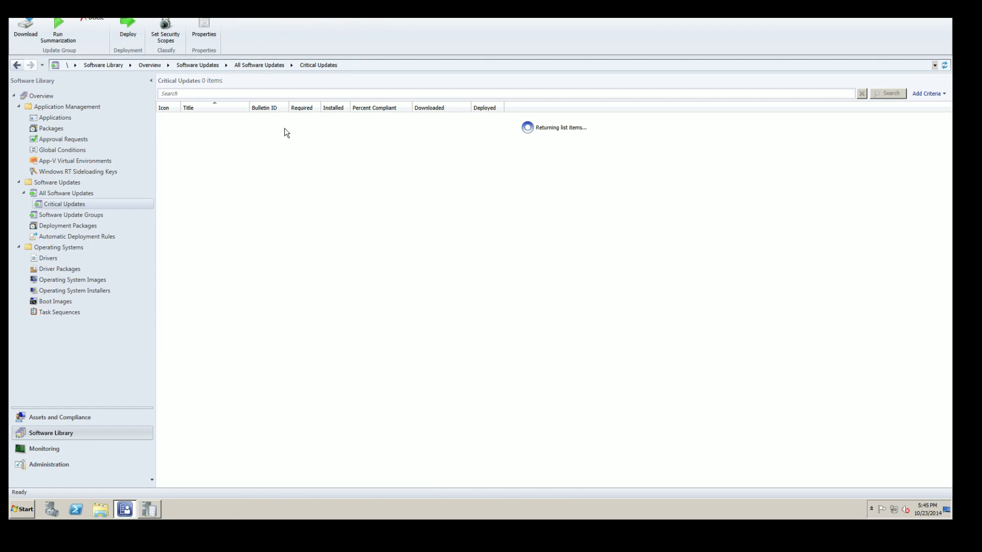
pyautogui.moveTo(249, 111); pyautogui.dragTo(331, 110)
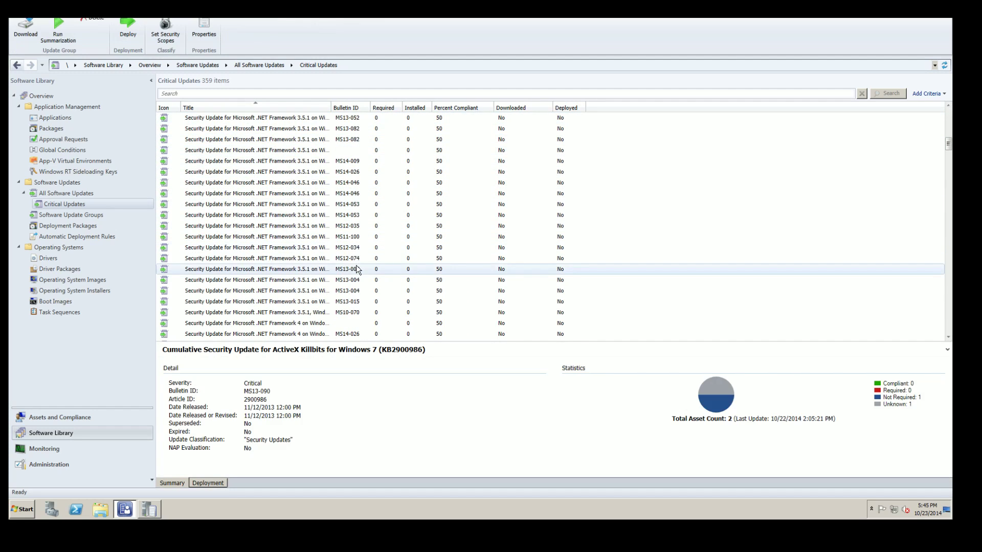
pyautogui.scroll(4, 347, 235)
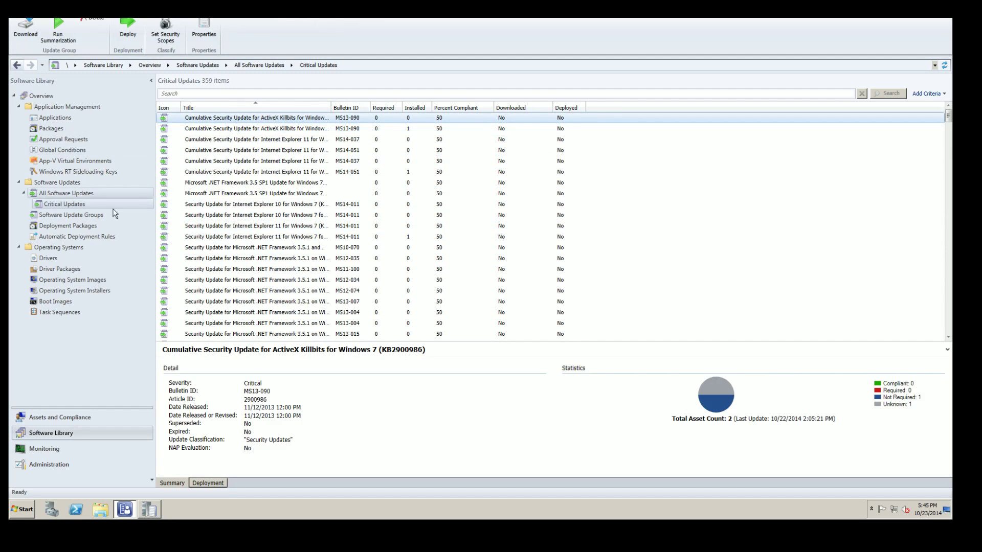
# Start downloading the Critical Updates group into a new deployment package named Critical updates Tech Jack Demo with package source \\cm01\Updates
pyautogui.click(71, 215)
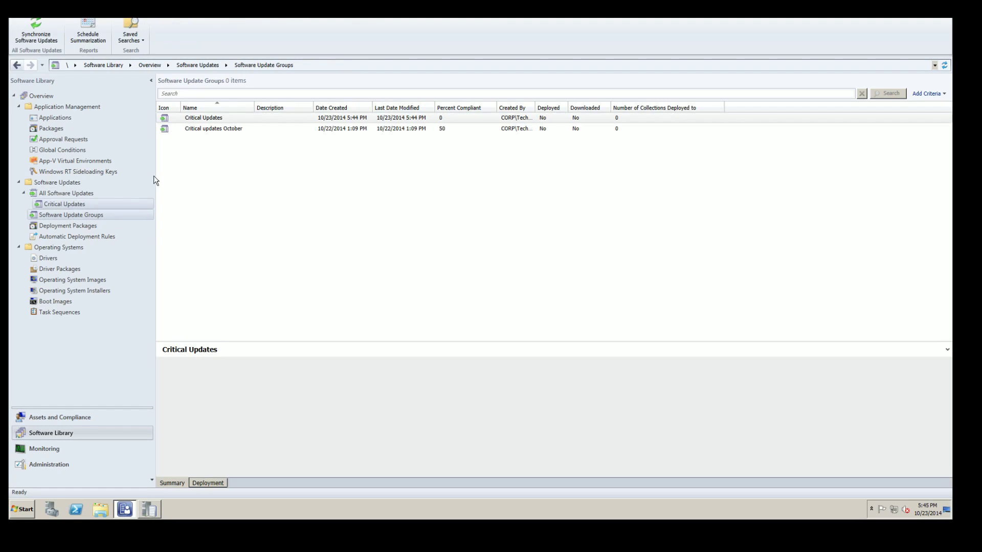
pyautogui.rightClick(237, 118)
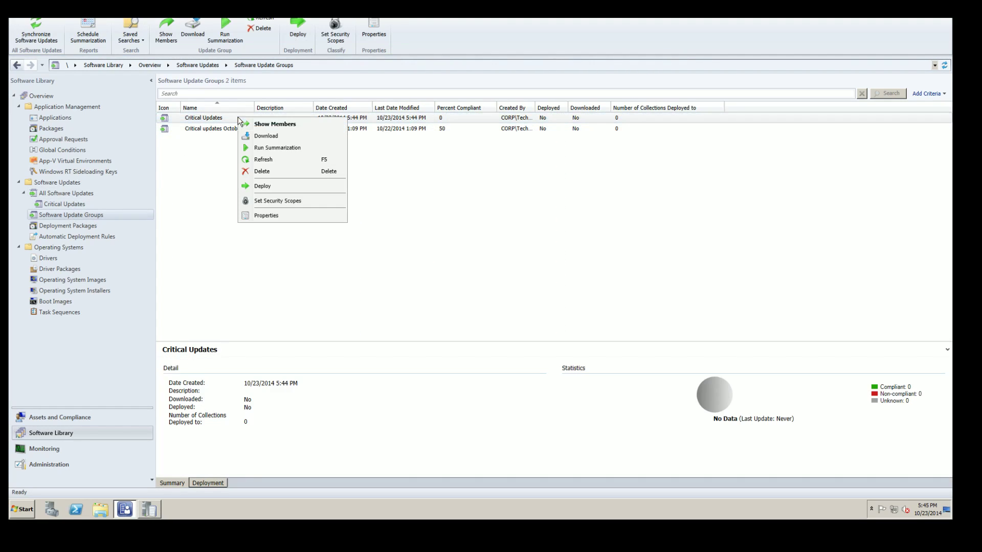
pyautogui.click(275, 147)
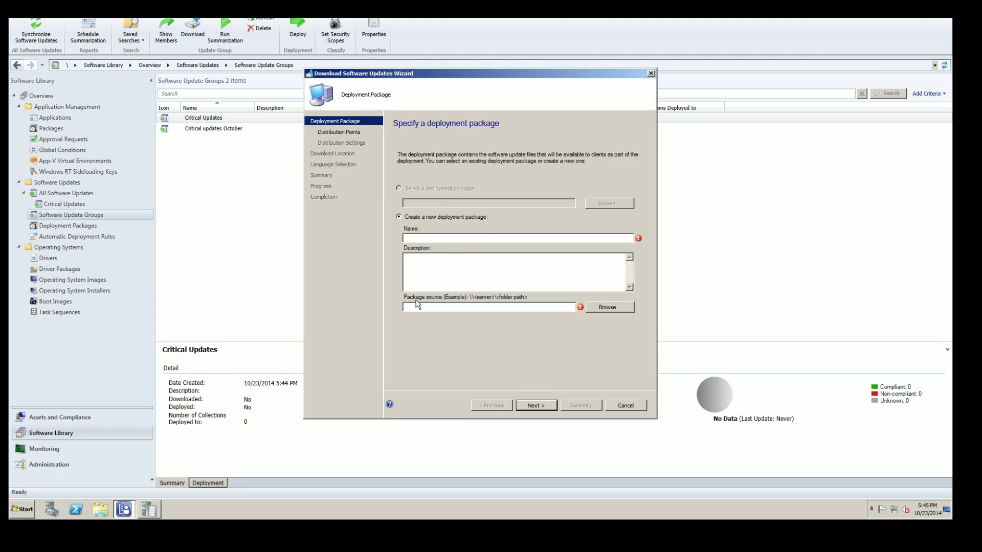
pyautogui.write('\\cm01\\Updates')
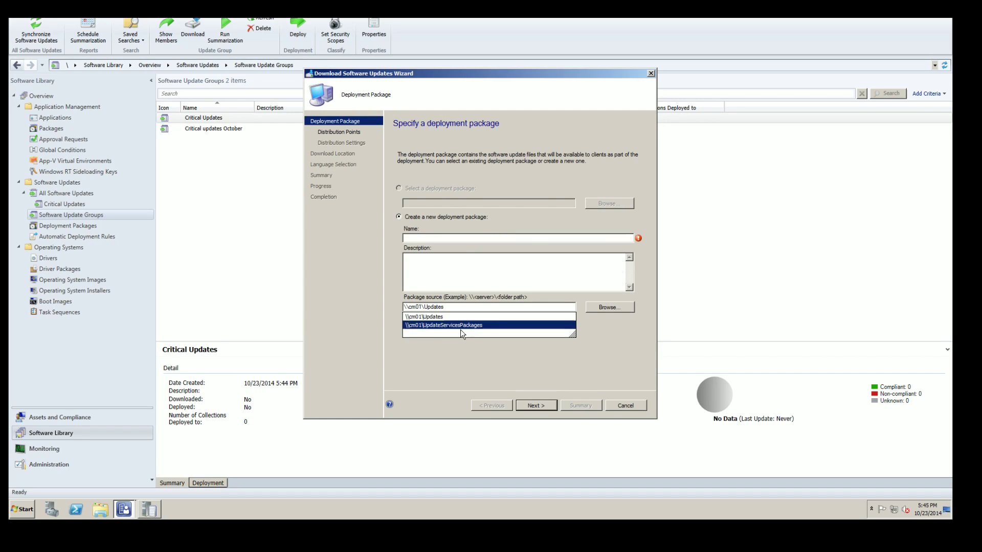
pyautogui.click(472, 318)
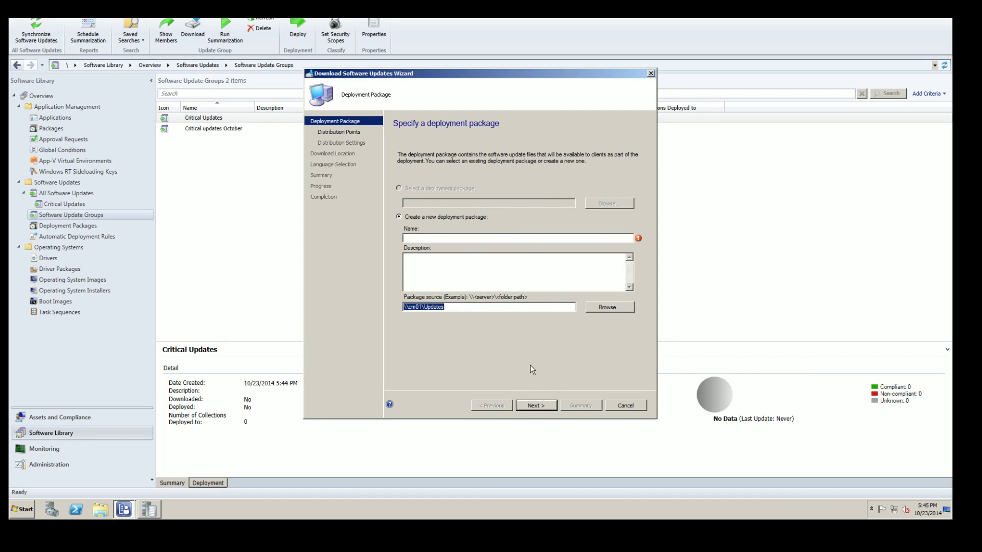
pyautogui.click(509, 238)
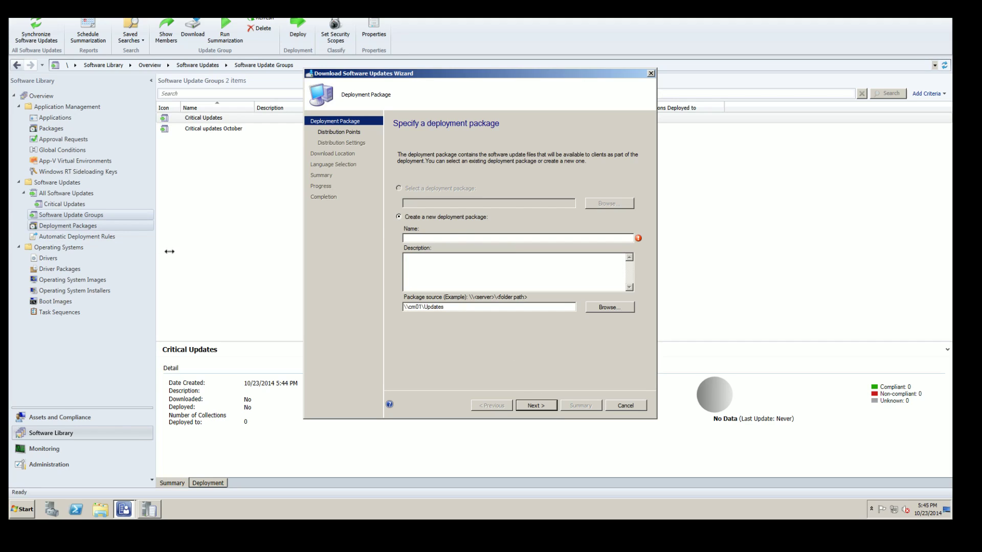
pyautogui.write('Cr')
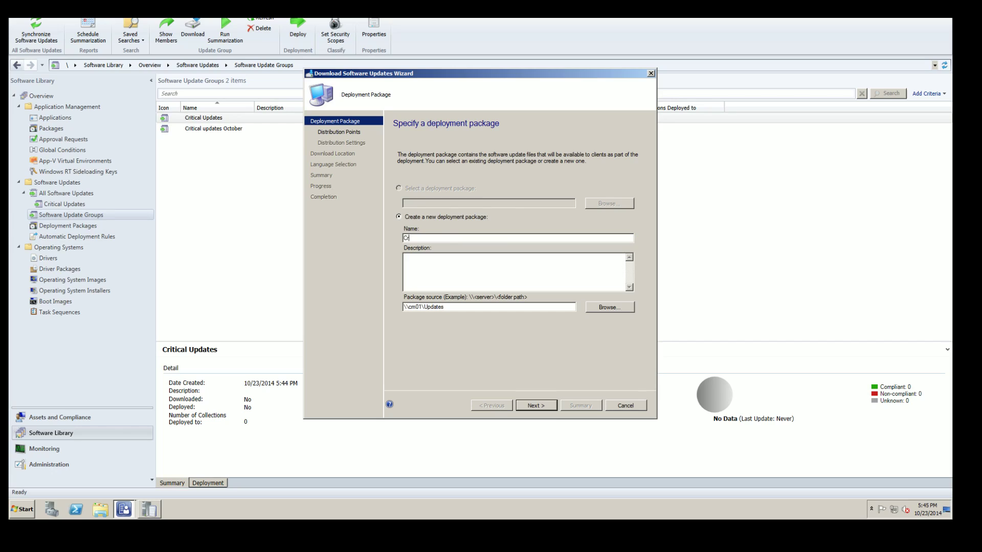
pyautogui.write('itical updat')
pyautogui.click(533, 406)
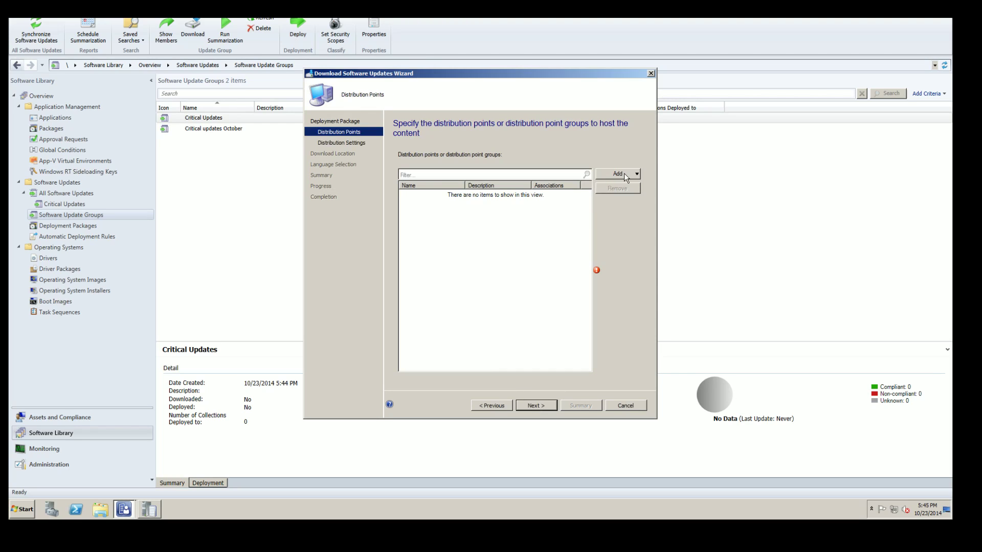
# Add the CM01 distribution point to host the deployment package's content
pyautogui.click(624, 173)
pyautogui.click(647, 187)
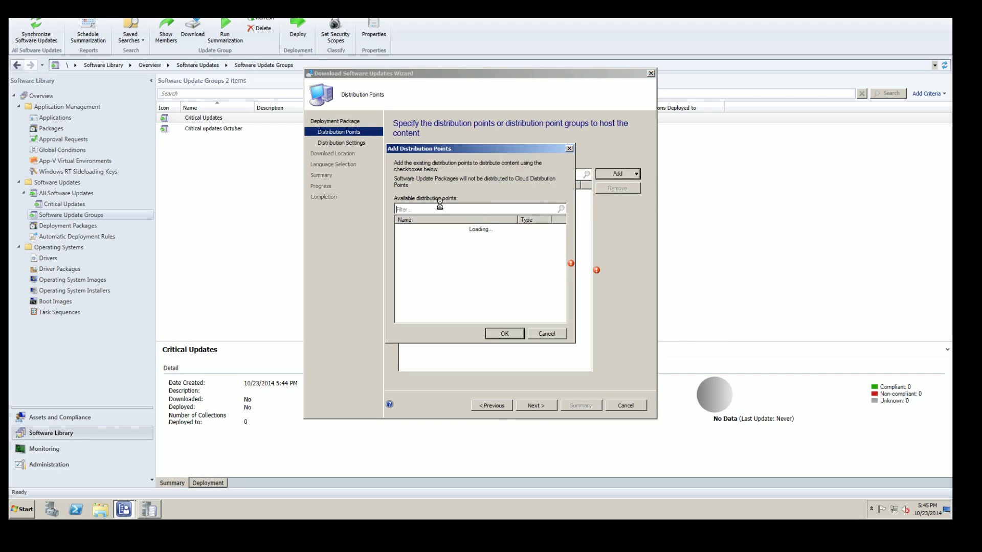
pyautogui.click(504, 333)
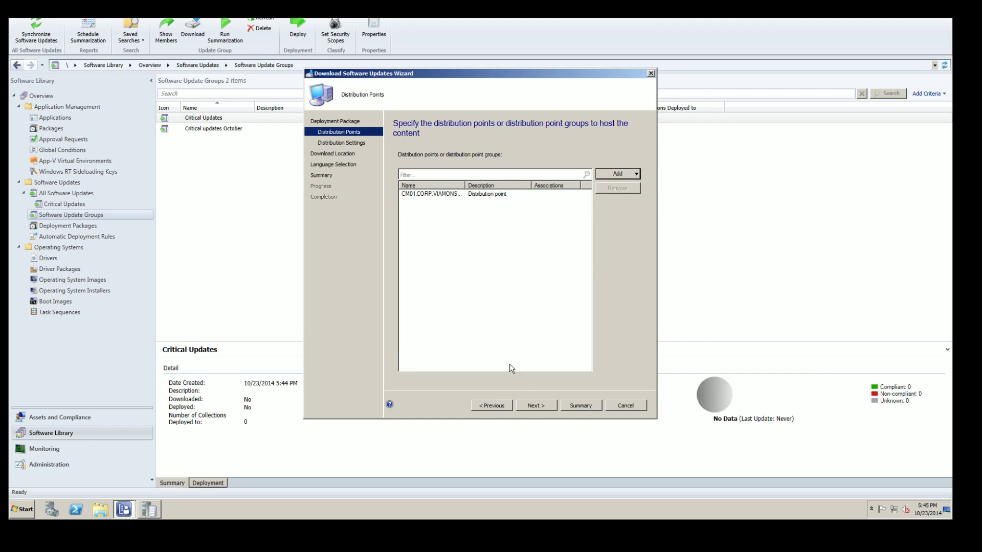
pyautogui.click(532, 406)
# Set distribution priority to High, enable distribution to preferred distribution points, and choose automatic content download for prestaged distribution points
pyautogui.click(513, 200)
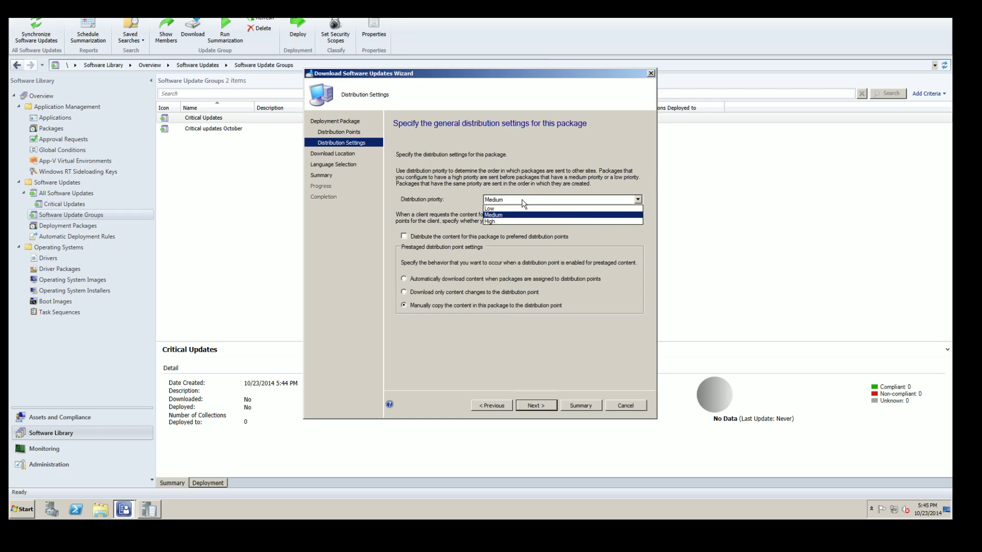
pyautogui.click(499, 230)
pyautogui.click(509, 204)
pyautogui.click(500, 223)
pyautogui.click(427, 238)
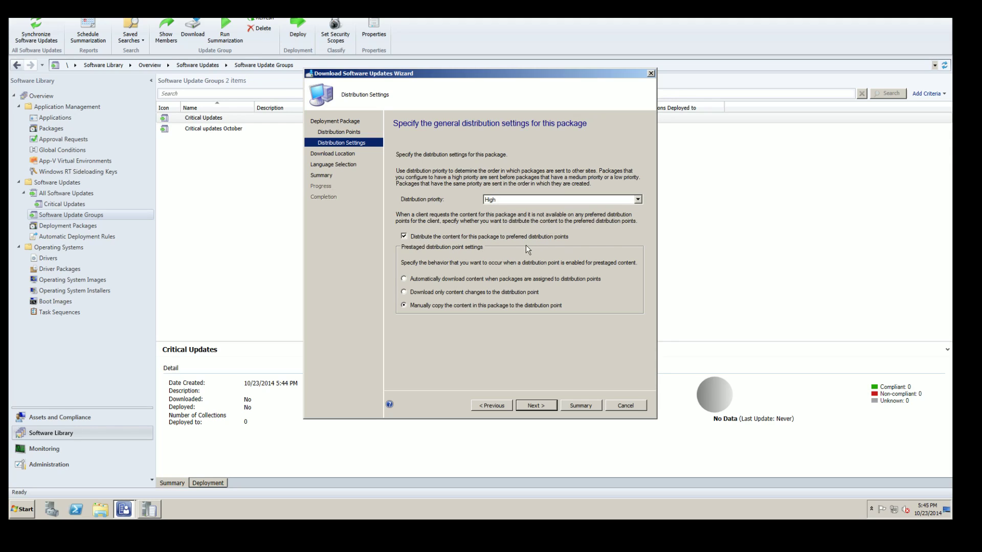
pyautogui.click(536, 406)
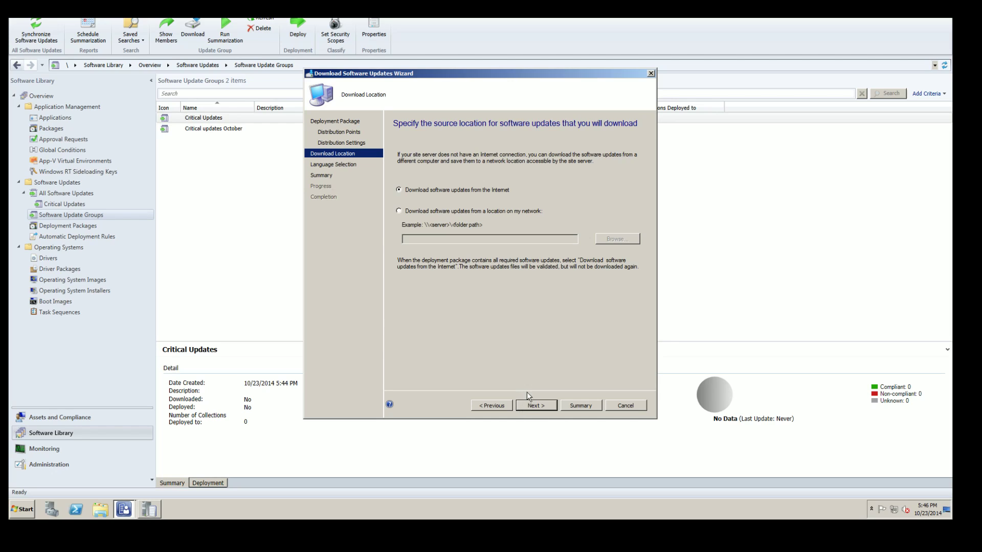
# Download the updates from the Internet in English, review the results list and close the wizard
pyautogui.click(535, 404)
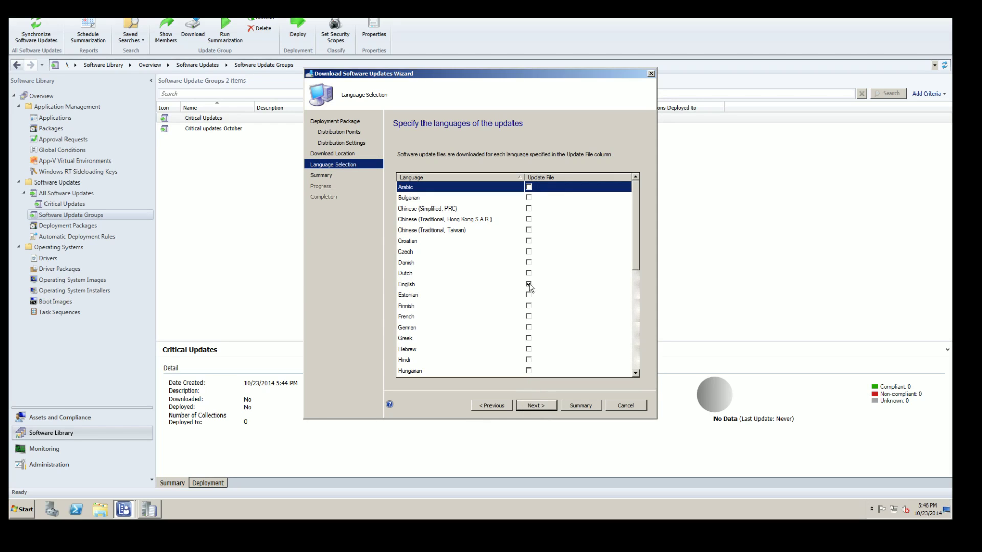
pyautogui.click(536, 405)
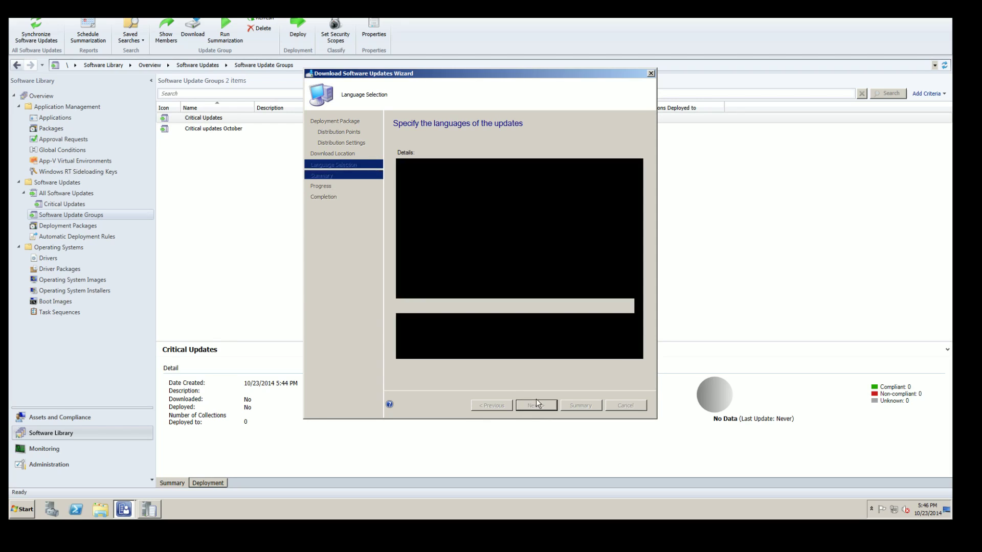
pyautogui.moveTo(638, 173); pyautogui.dragTo(634, 333)
pyautogui.click(542, 405)
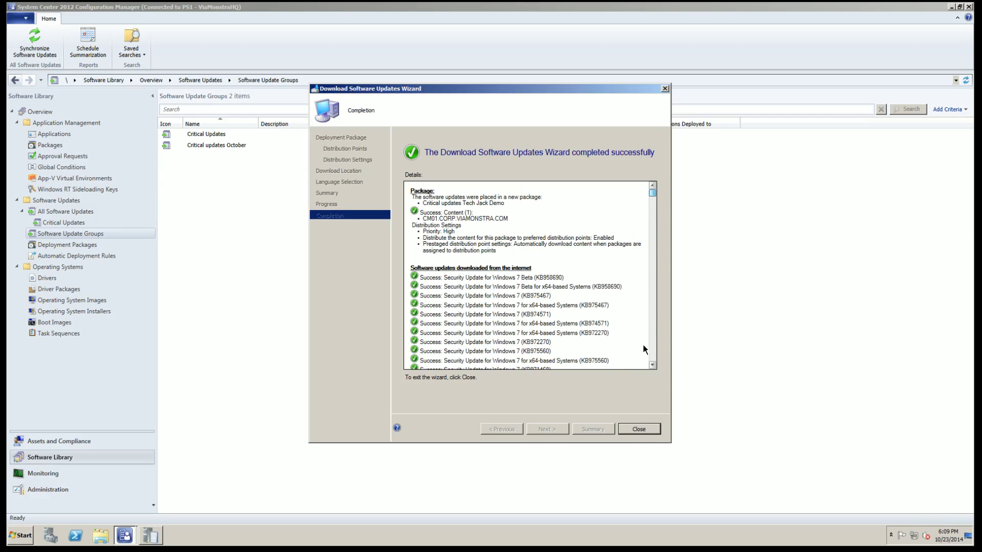
pyautogui.scroll(-15, 644, 349)
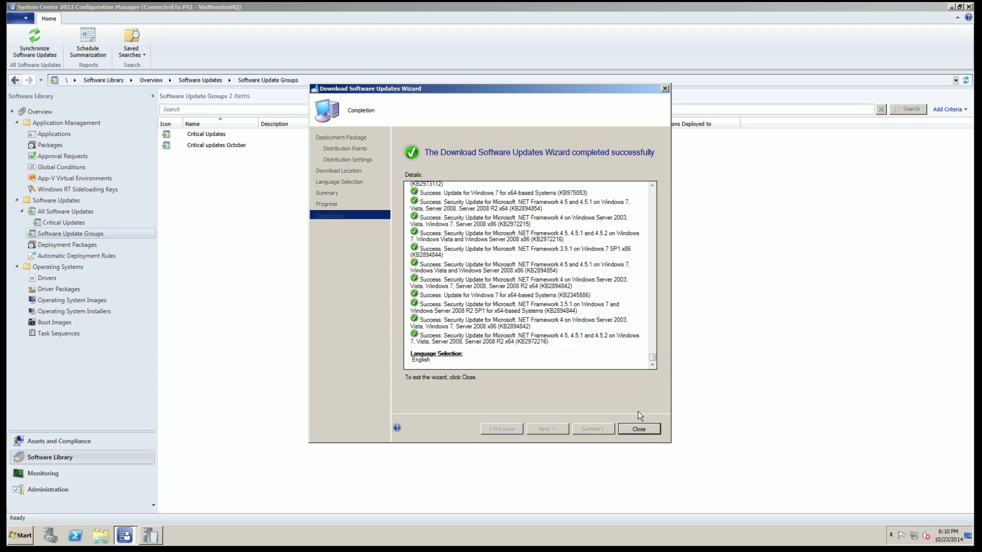
pyautogui.click(638, 429)
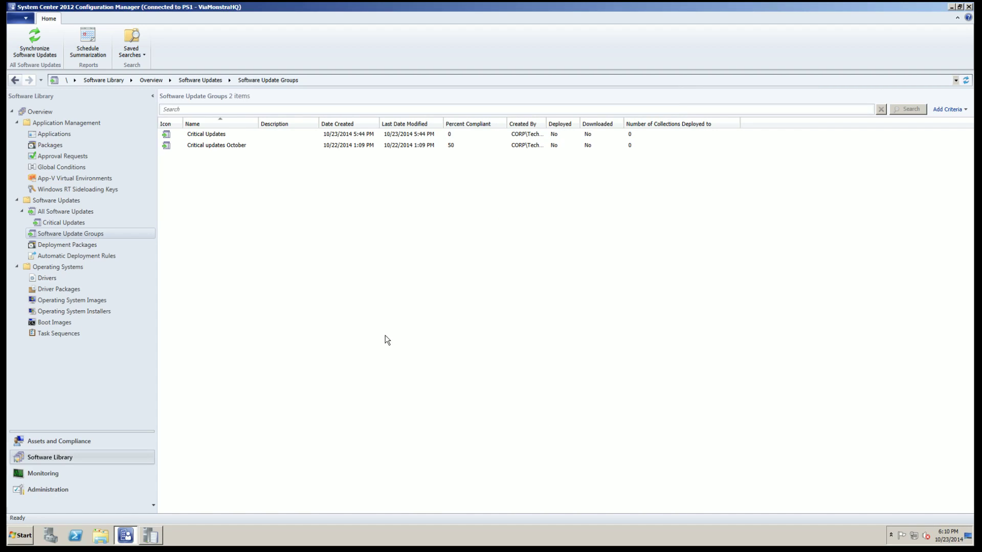
# Show the deployment packages and refresh the Critical updates Tech Jack Demo package to check its distribution point status
pyautogui.click(64, 245)
pyautogui.click(238, 137)
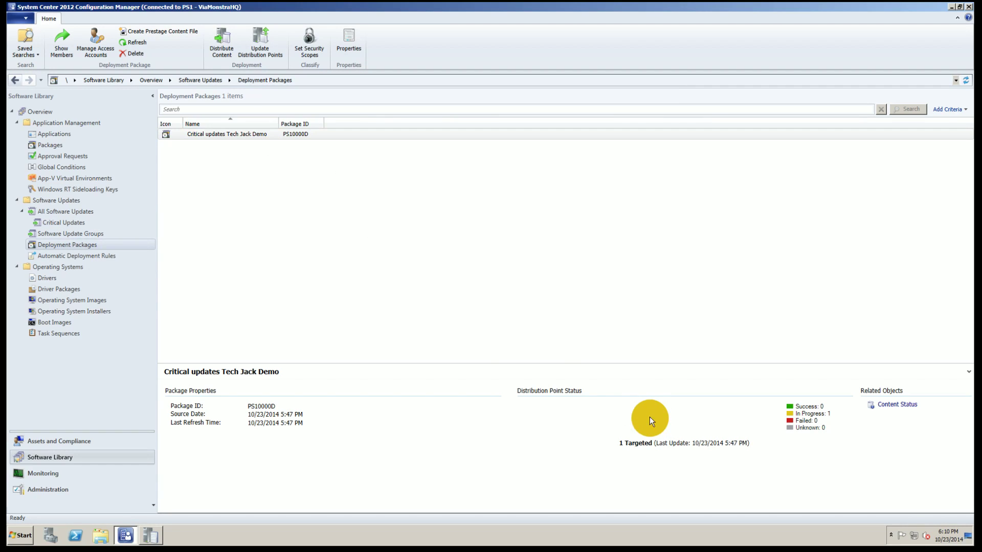
pyautogui.click(127, 44)
pyautogui.click(145, 45)
pyautogui.click(233, 136)
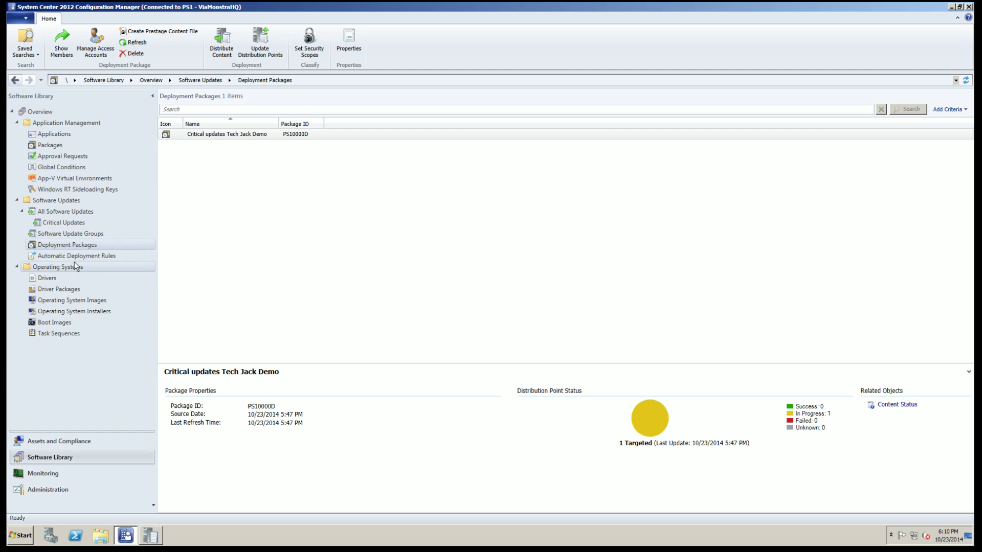
pyautogui.click(141, 43)
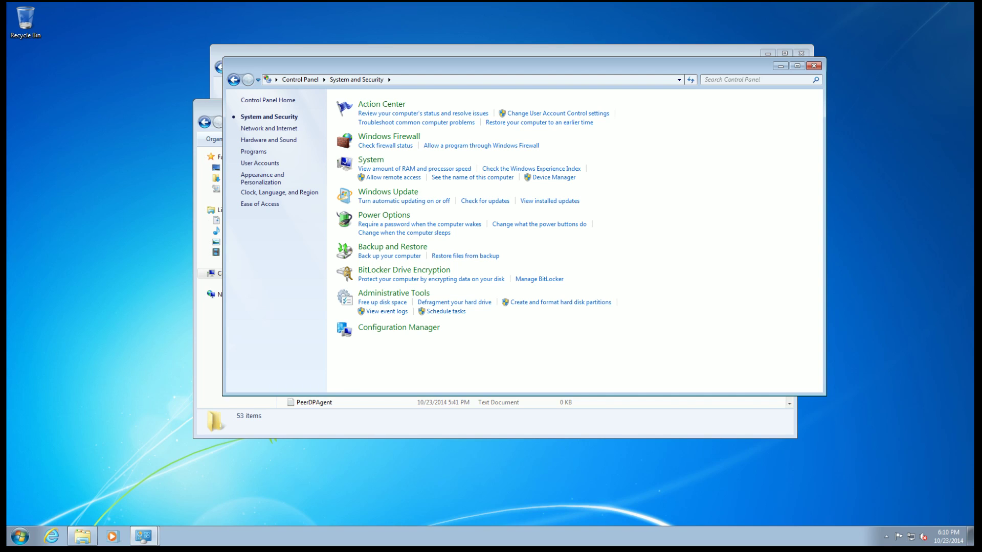
pyautogui.click(132, 10)
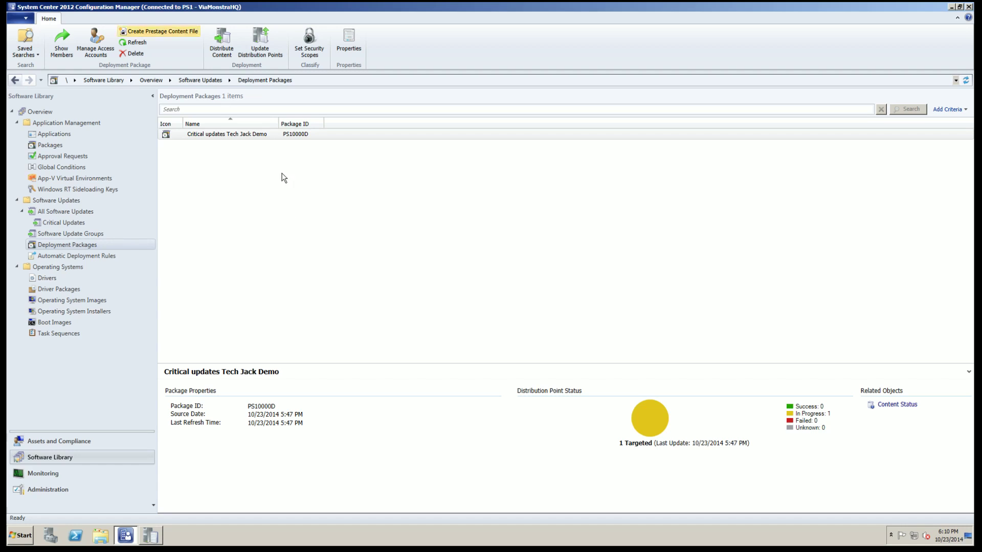
pyautogui.click(281, 174)
# Browse the server's Shared Folders (Z:) and Local Disk (C:) in Windows Explorer
pyautogui.click(15, 542)
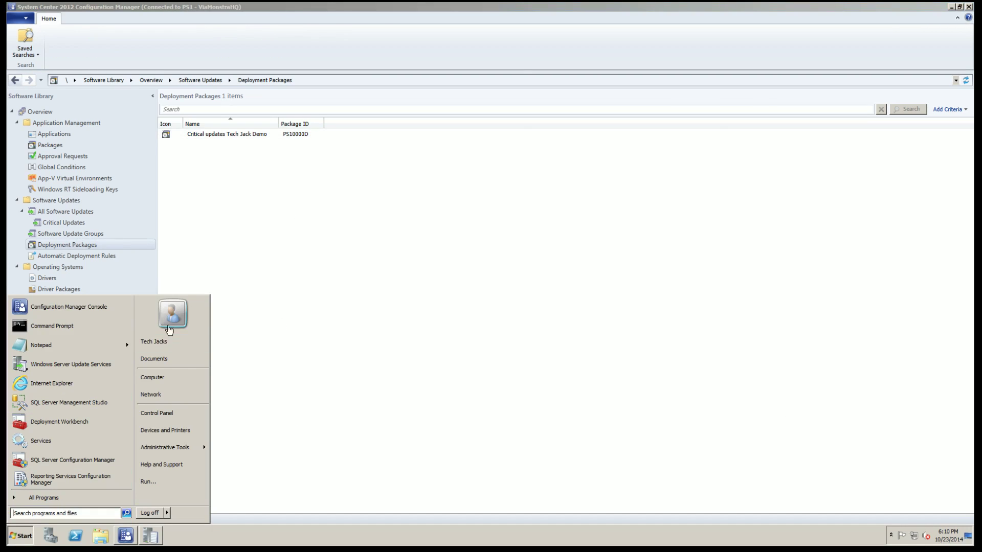
pyautogui.click(182, 377)
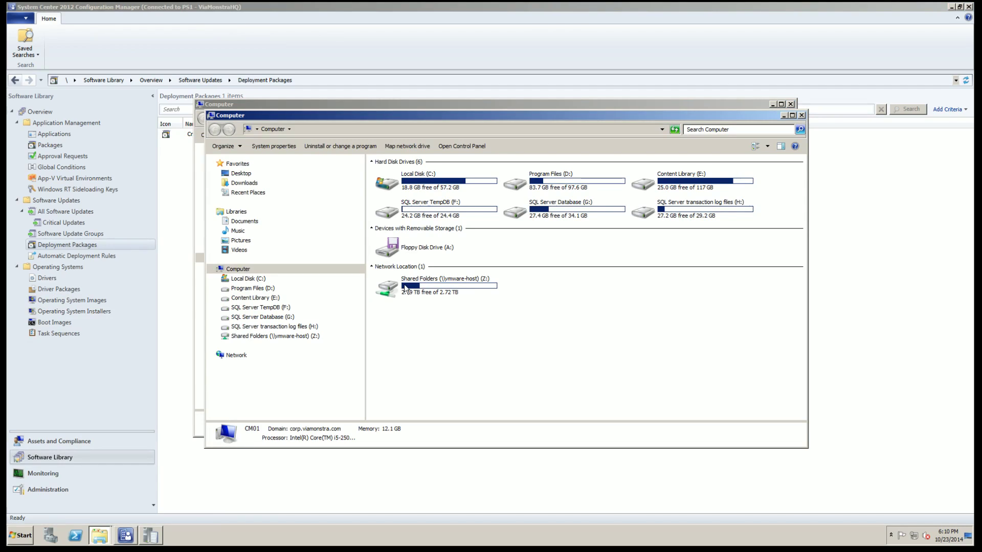
pyautogui.doubleClick(428, 291)
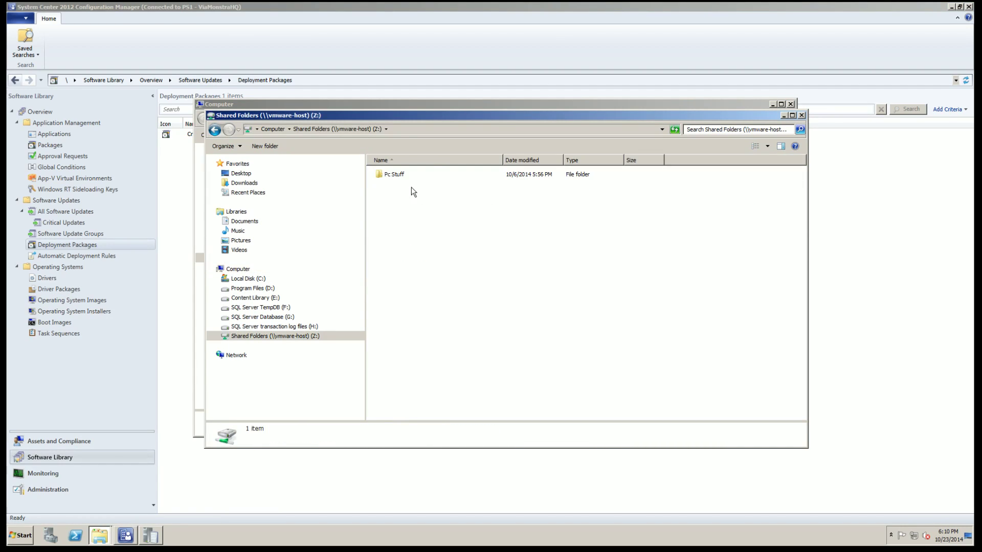
pyautogui.click(266, 129)
pyautogui.click(801, 115)
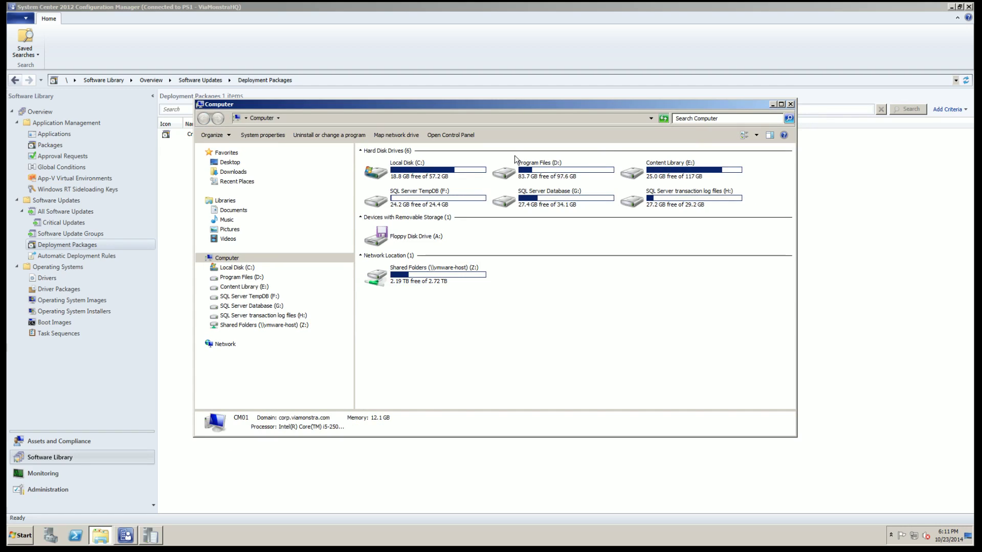
pyautogui.doubleClick(405, 173)
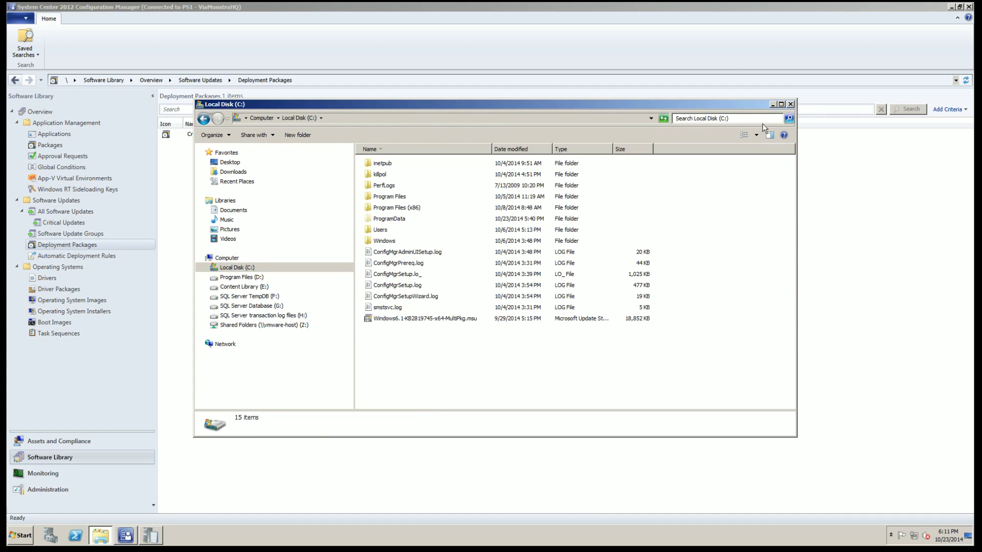
pyautogui.click(773, 104)
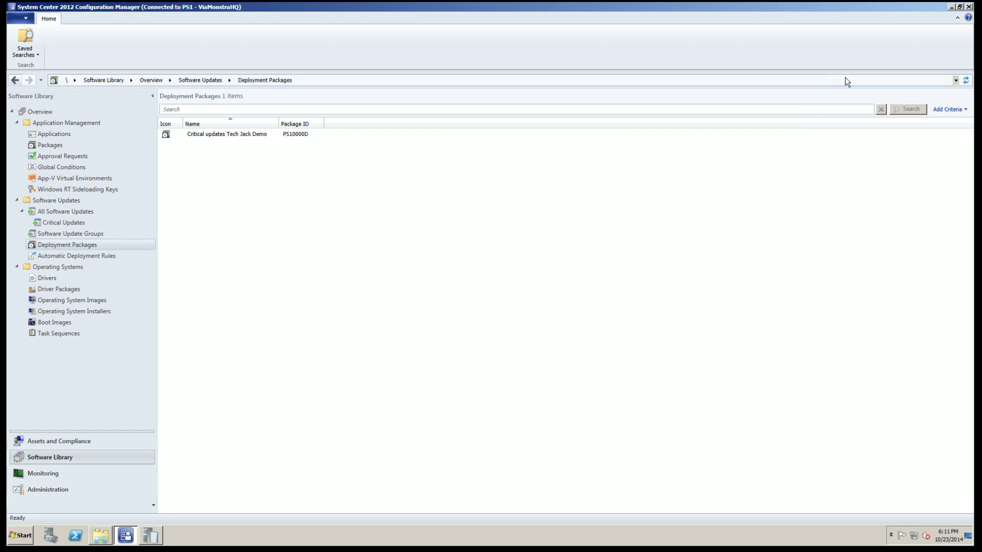
# Minimize the Configuration Manager console and copy cmtrace.exe from the server's desktop
pyautogui.click(952, 7)
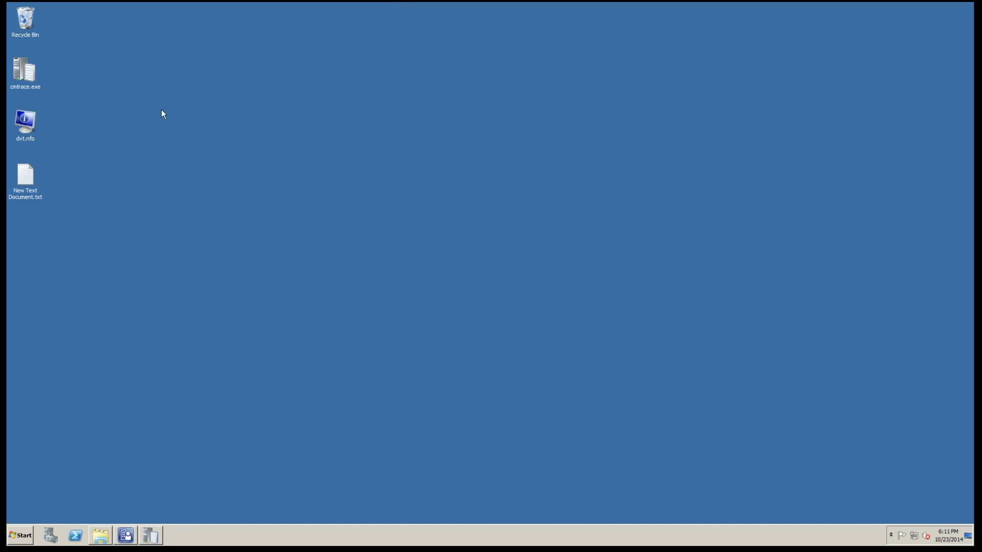
pyautogui.rightClick(25, 69)
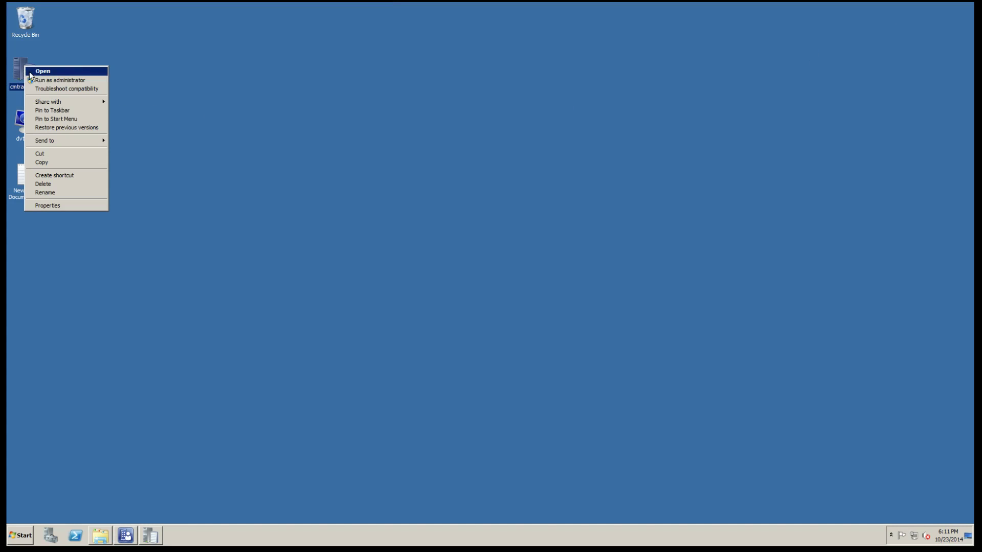
pyautogui.click(63, 162)
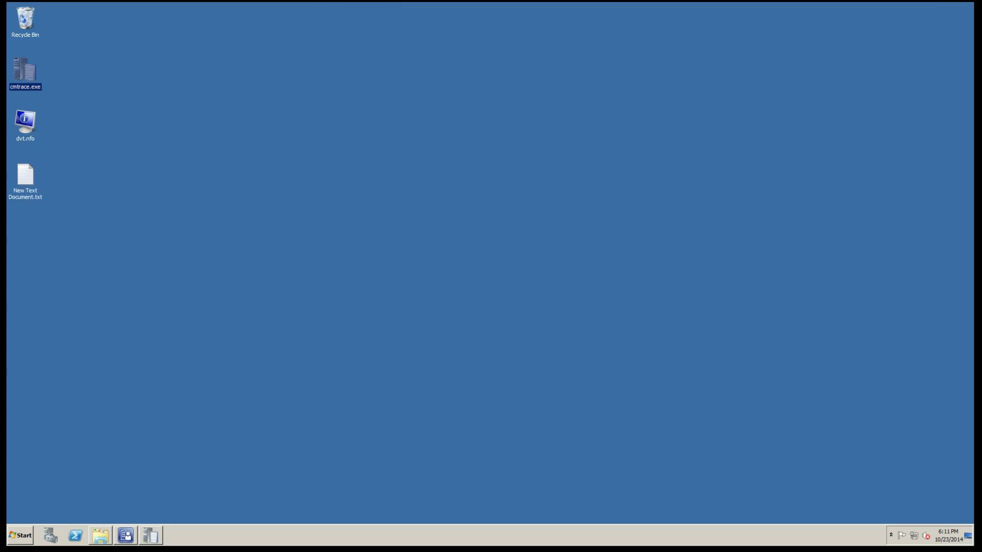
# Copy cmtrace.exe from the server's desktop to the Windows 7 client's desktop, and launch it as the default viewer for log files
pyautogui.hotkey('ctrl', 'alt', 'Return')
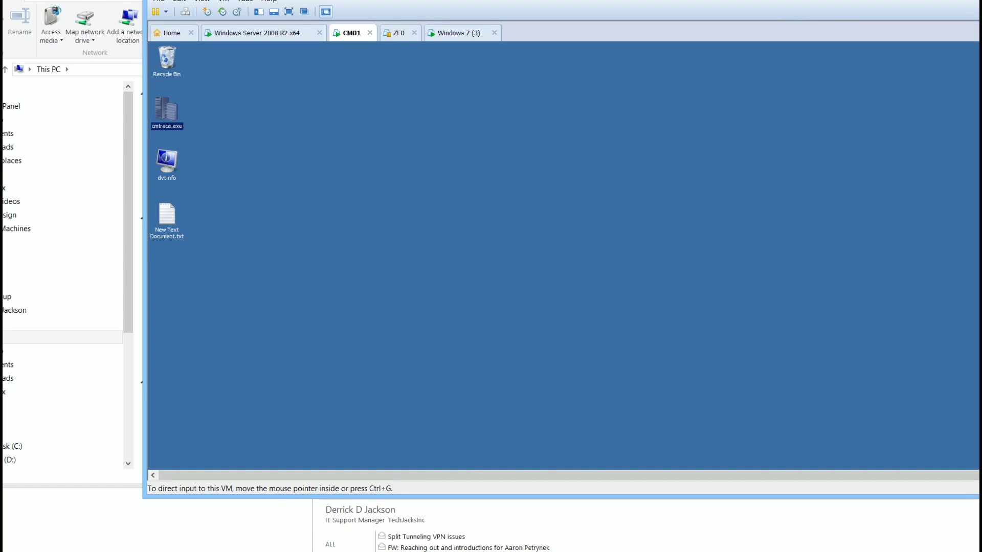
pyautogui.hotkey('ctrl', 'alt', 'Return')
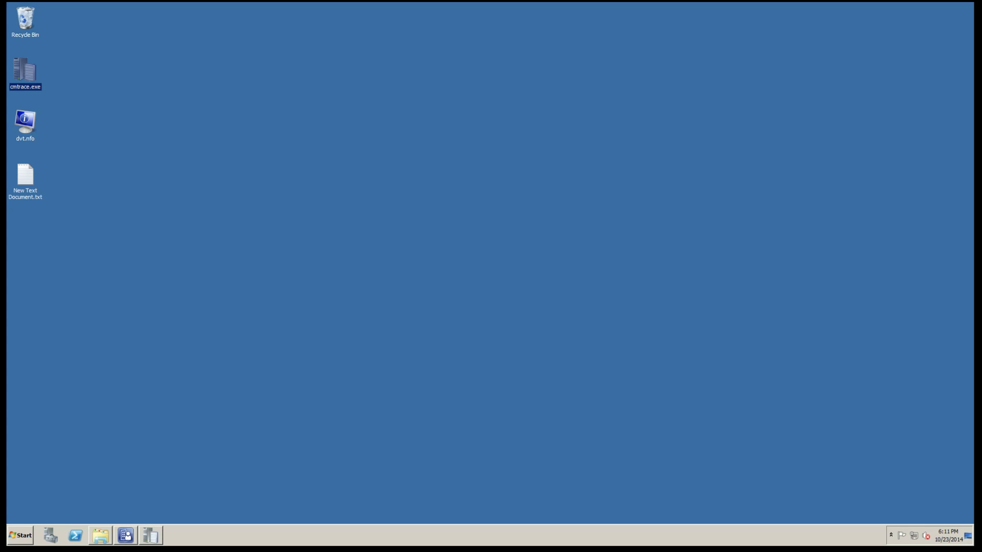
pyautogui.rightClick(24, 78)
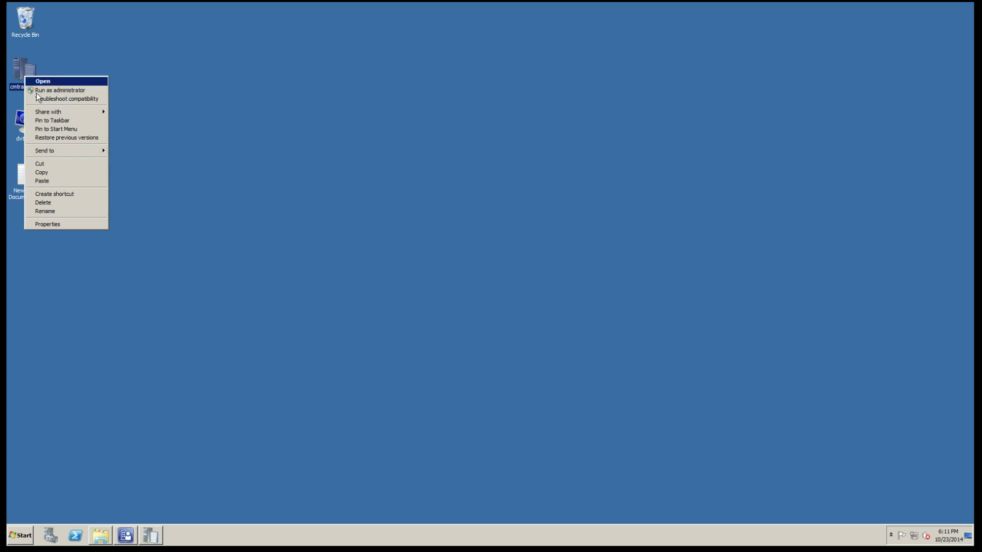
pyautogui.click(55, 174)
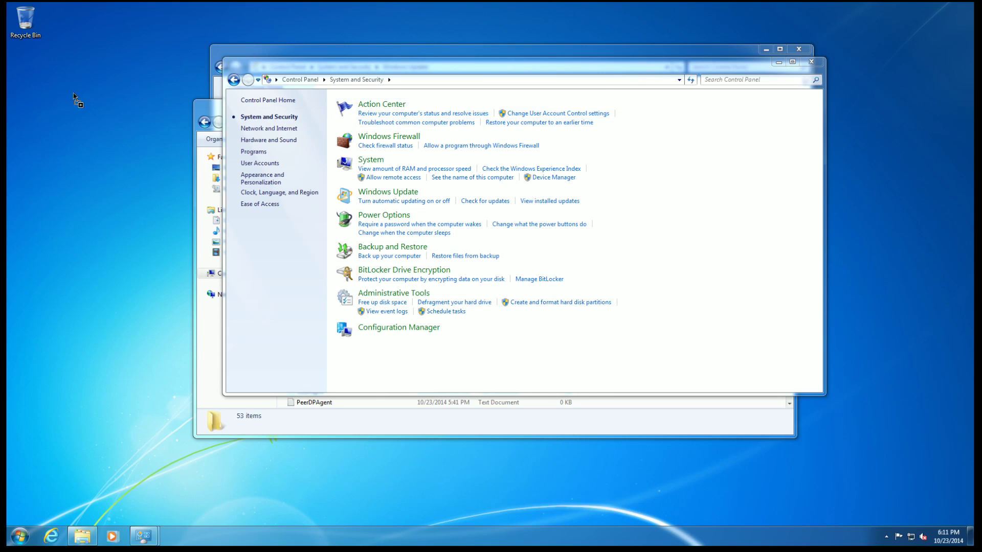
pyautogui.hotkey('ctrl', 'v')
pyautogui.doubleClick(66, 76)
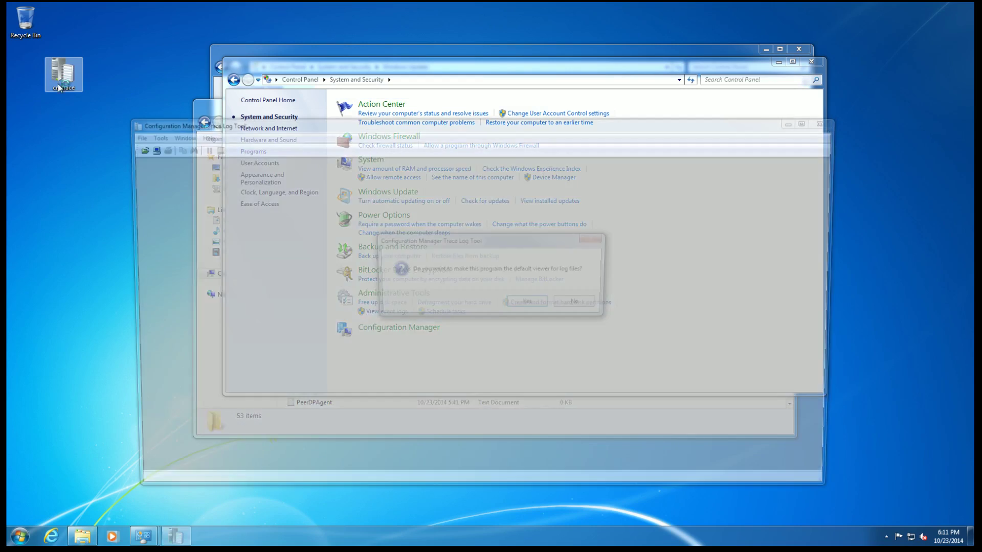
pyautogui.click(529, 303)
# Open the UpdatesDeployment log from C:\Windows\CCM\Logs in the Configuration Manager Trace Log Tool
pyautogui.click(135, 149)
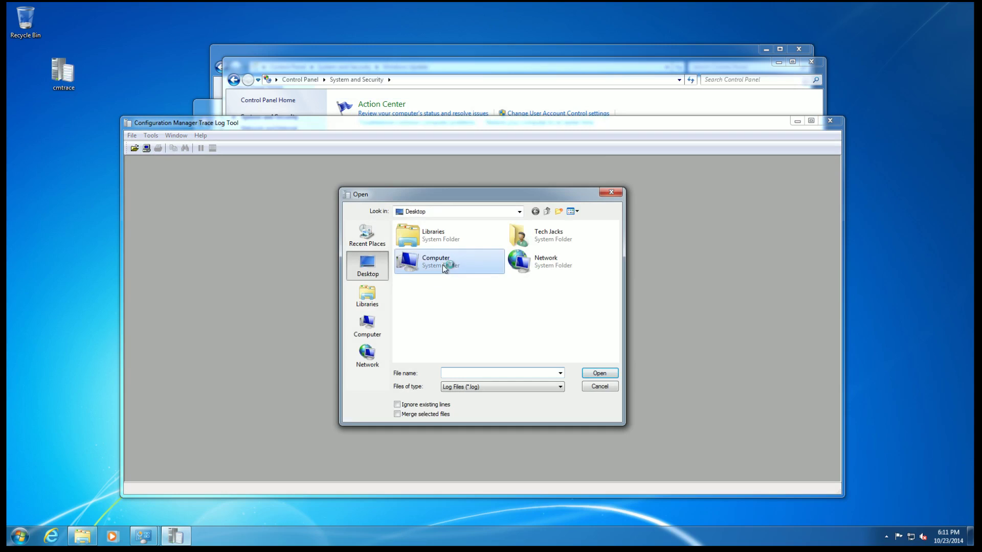
pyautogui.doubleClick(438, 260)
pyautogui.doubleClick(443, 246)
pyautogui.doubleClick(429, 284)
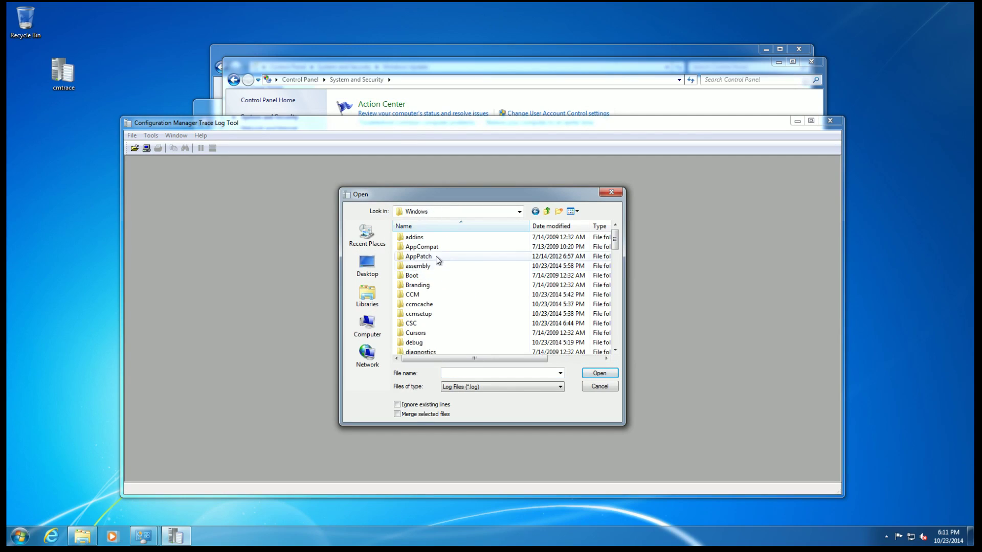
pyautogui.doubleClick(428, 294)
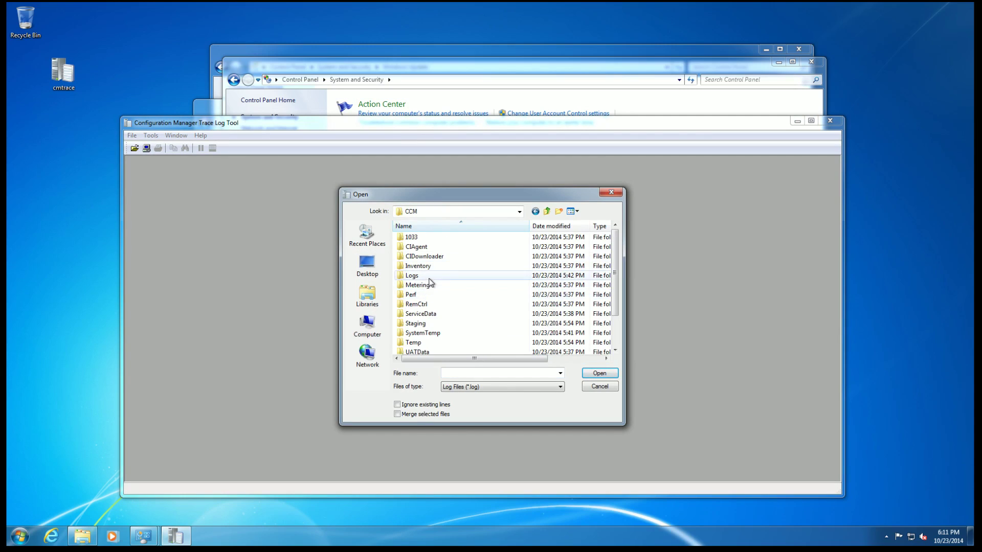
pyautogui.doubleClick(430, 276)
pyautogui.scroll(-15, 452, 257)
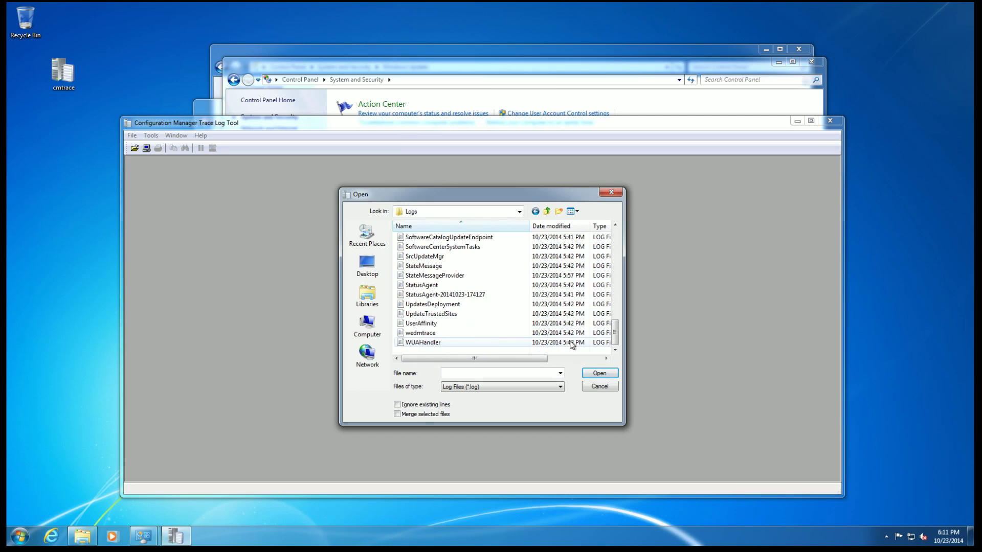
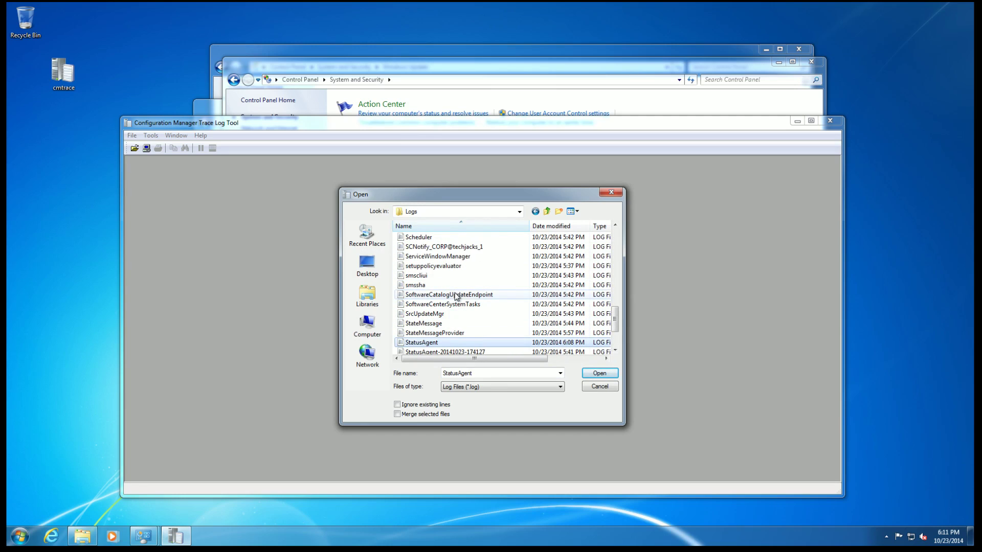
pyautogui.scroll(-5, 454, 295)
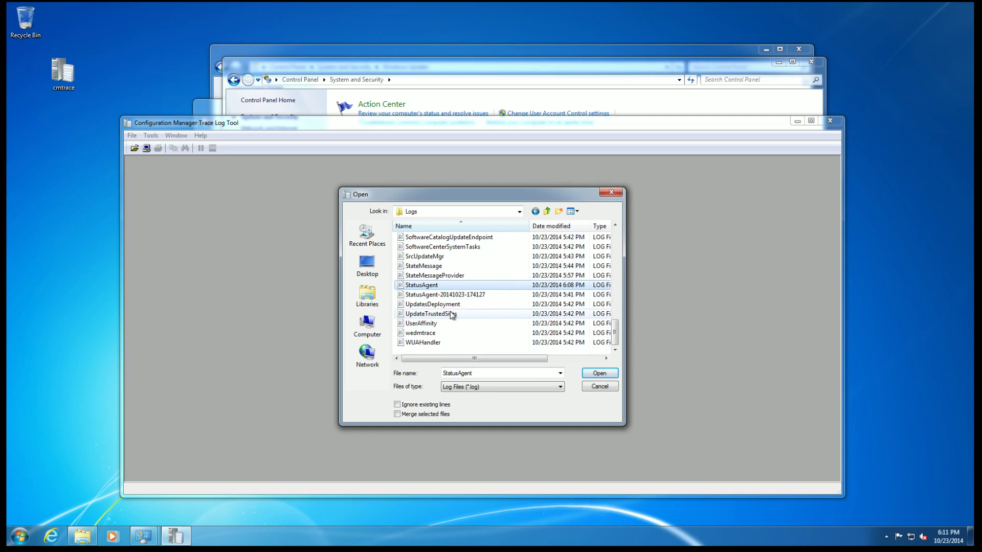
pyautogui.click(452, 304)
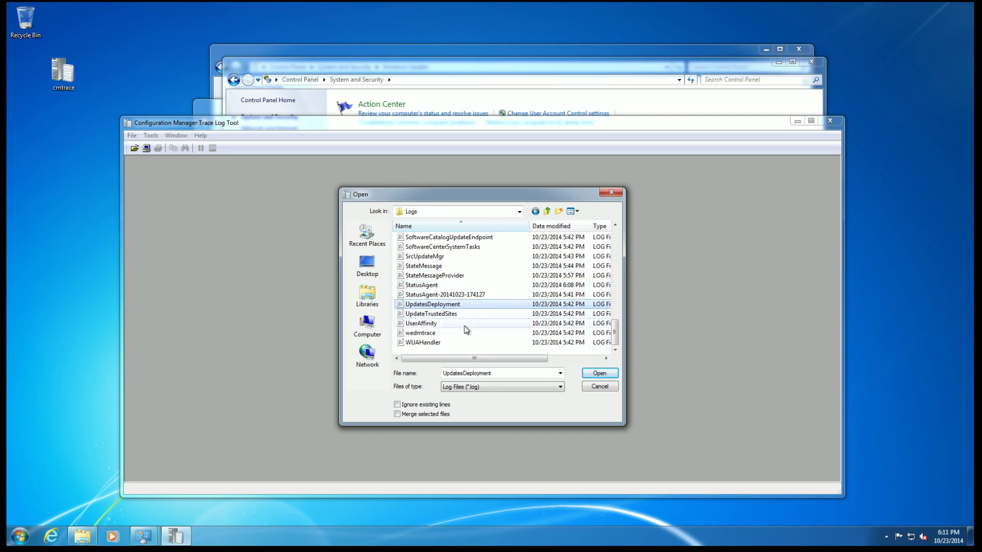
pyautogui.click(599, 373)
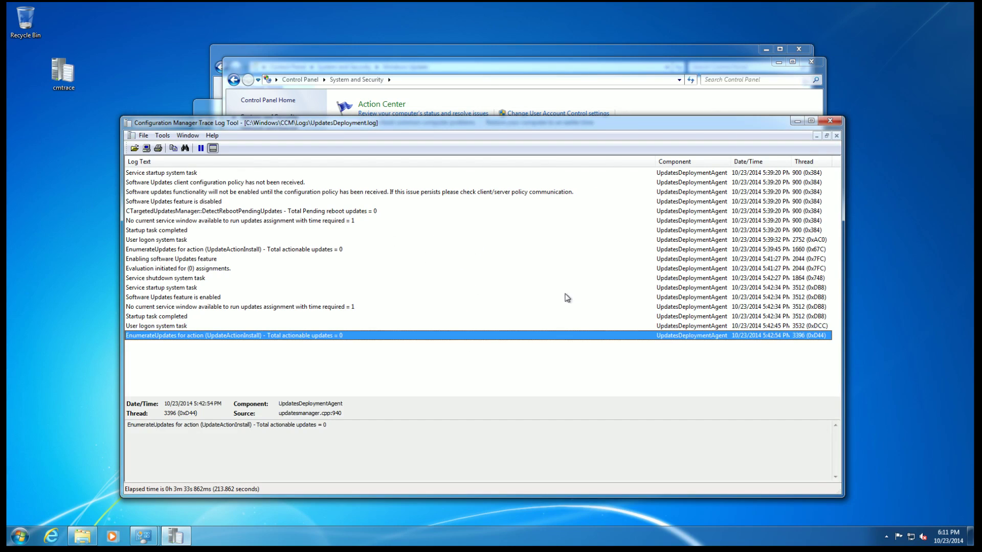
# Switch to the server's Configuration Manager console and check the distribution point status of the Critical updates Tech Jack Demo package
pyautogui.moveTo(303, 126); pyautogui.dragTo(302, 124)
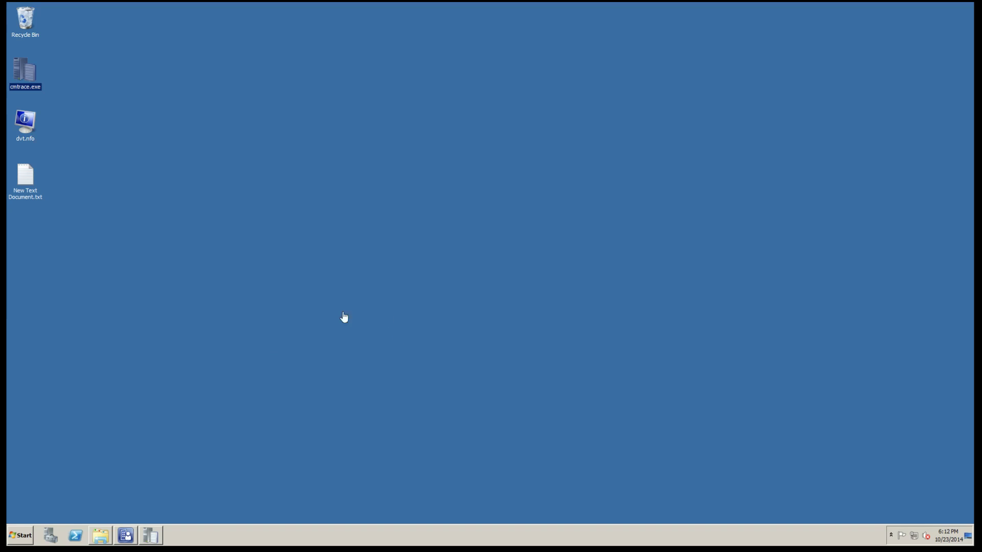
pyautogui.click(126, 536)
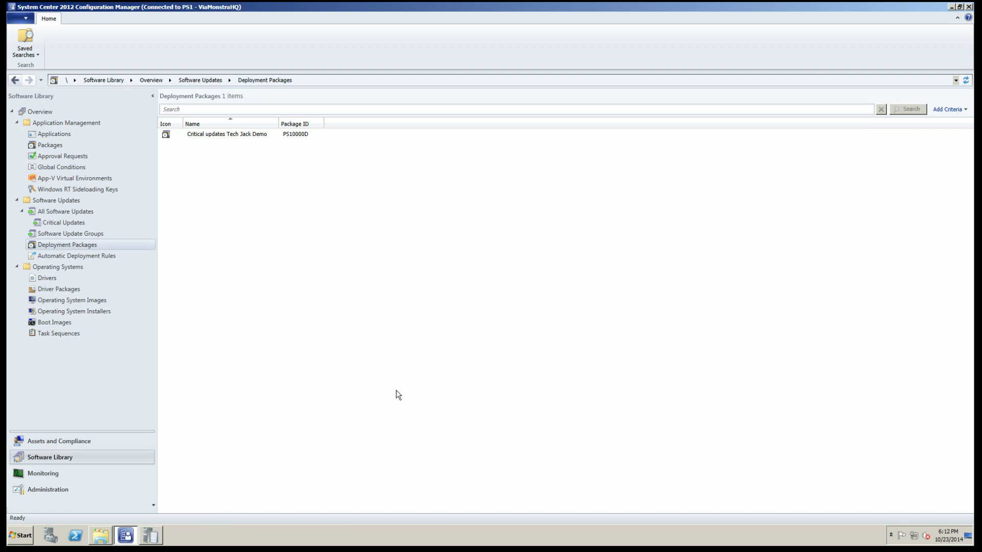
pyautogui.click(258, 134)
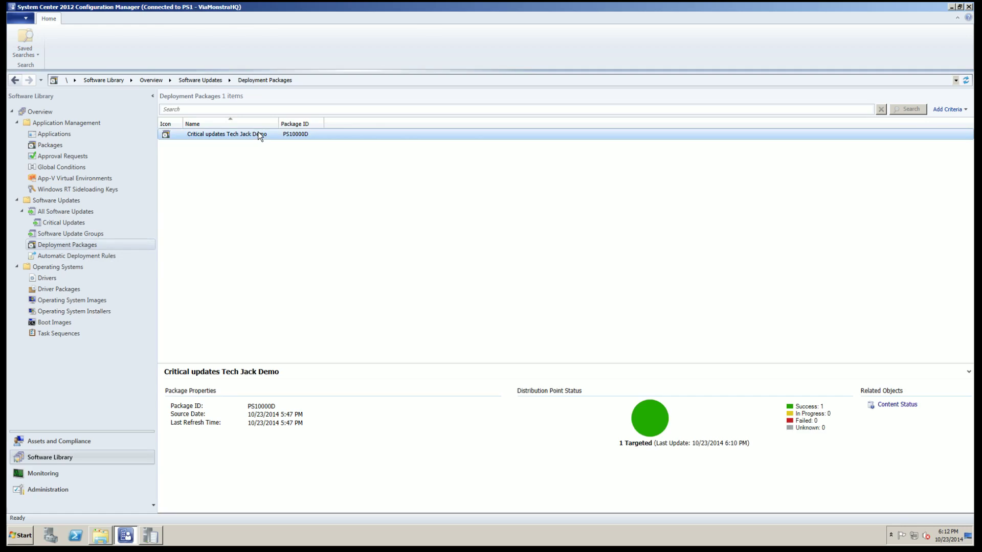
# Start deploying the Critical Updates software update group and name the deployment Critical Windows 7 Updates
pyautogui.click(66, 233)
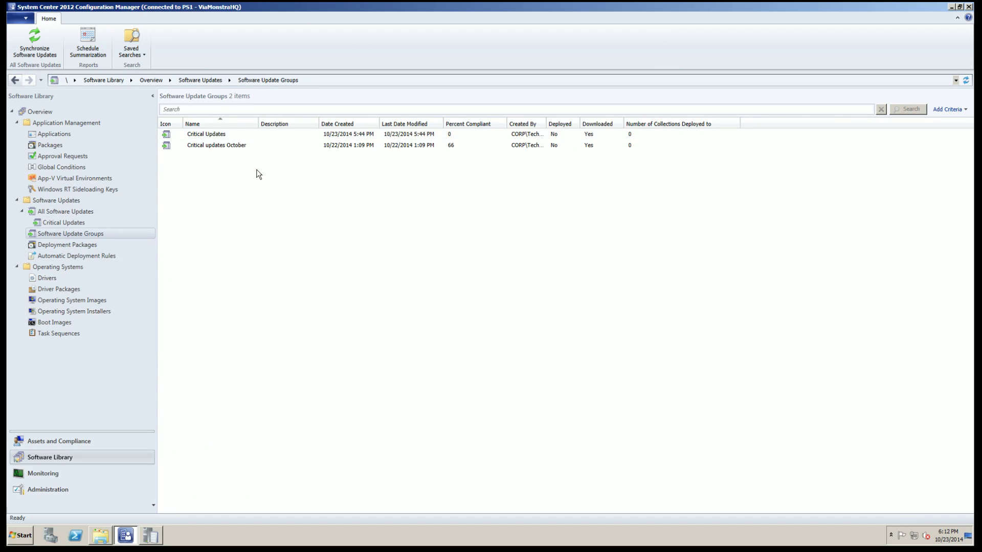
pyautogui.click(234, 134)
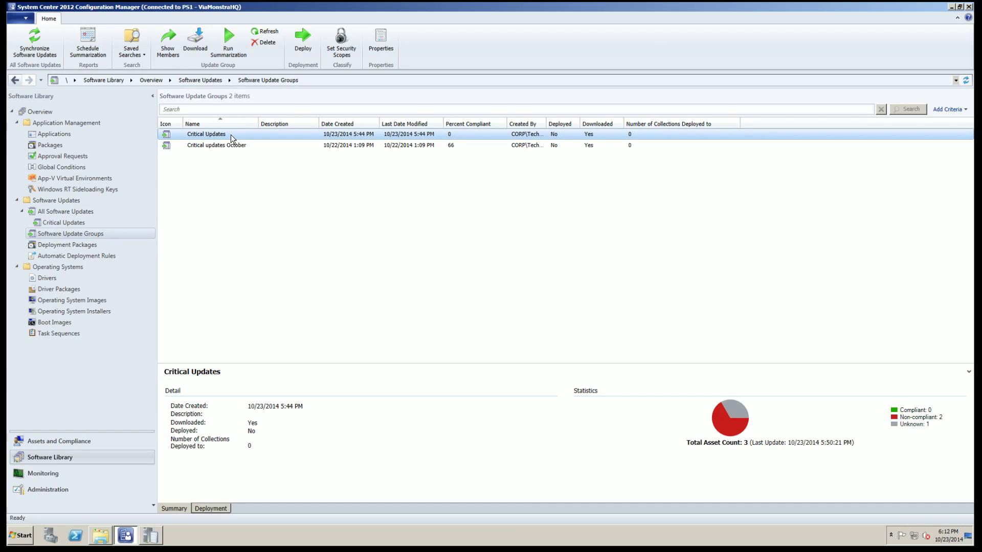
pyautogui.rightClick(231, 134)
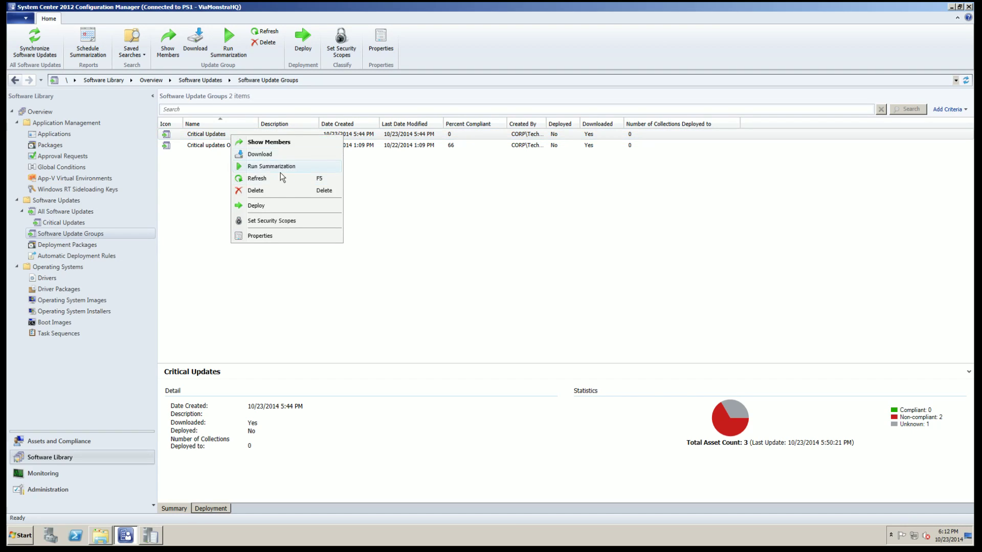
pyautogui.click(273, 208)
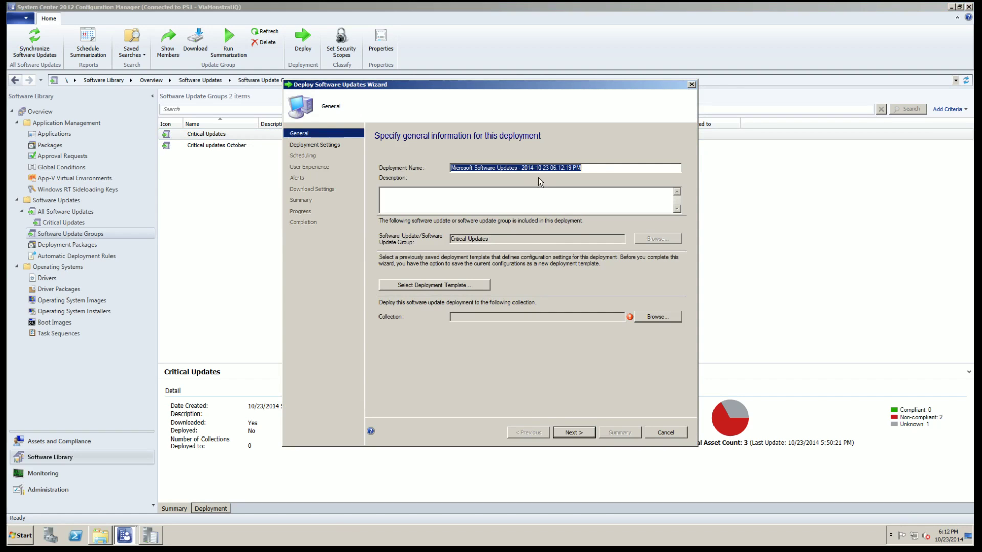
pyautogui.write('Critical Windows 7 Updates')
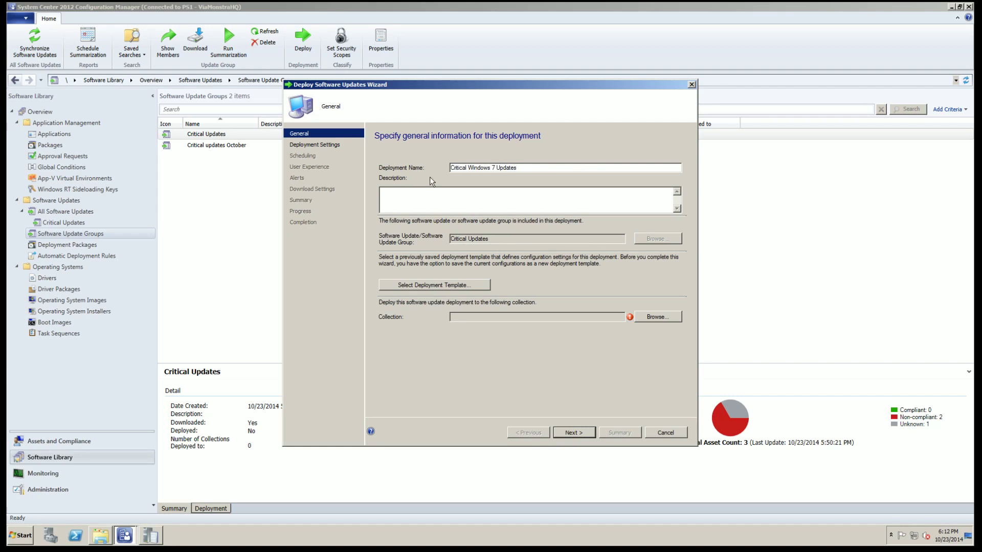
# Target the deployment at the Windows Updates Pilot device collection in the WSUS Pilot folder
pyautogui.click(648, 321)
pyautogui.click(378, 193)
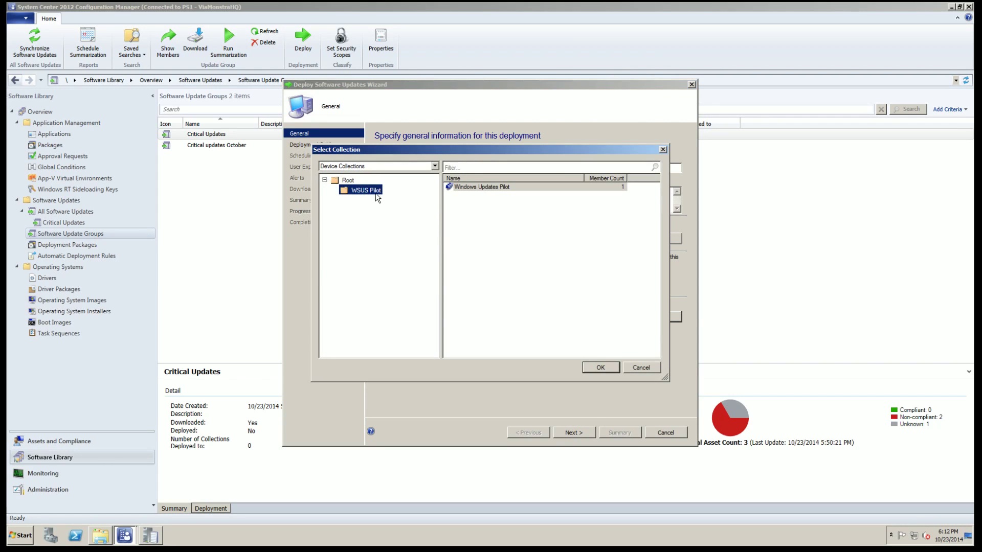
pyautogui.click(486, 187)
pyautogui.click(600, 367)
pyautogui.click(569, 431)
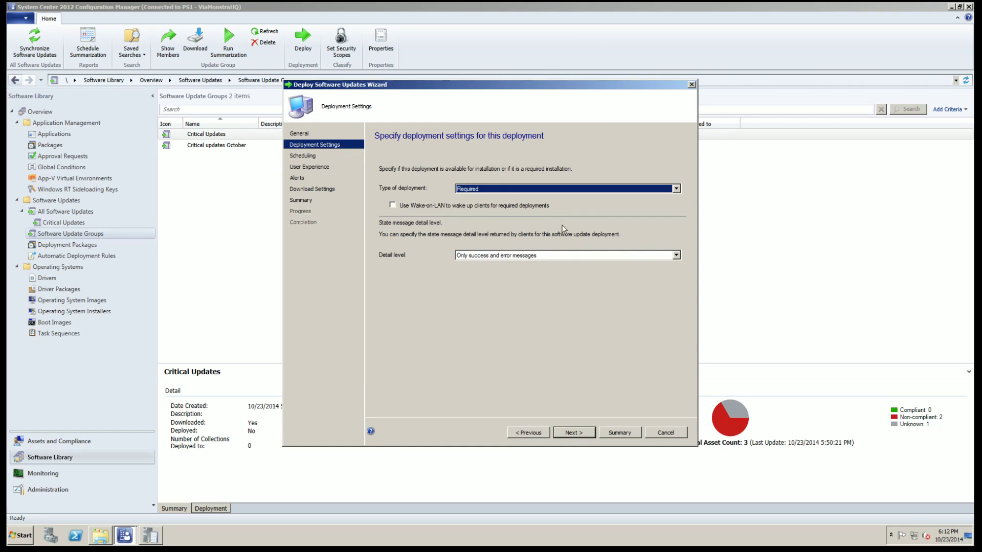
# Keep the deployment type Required and set the installation deadline to As soon as possible
pyautogui.click(574, 432)
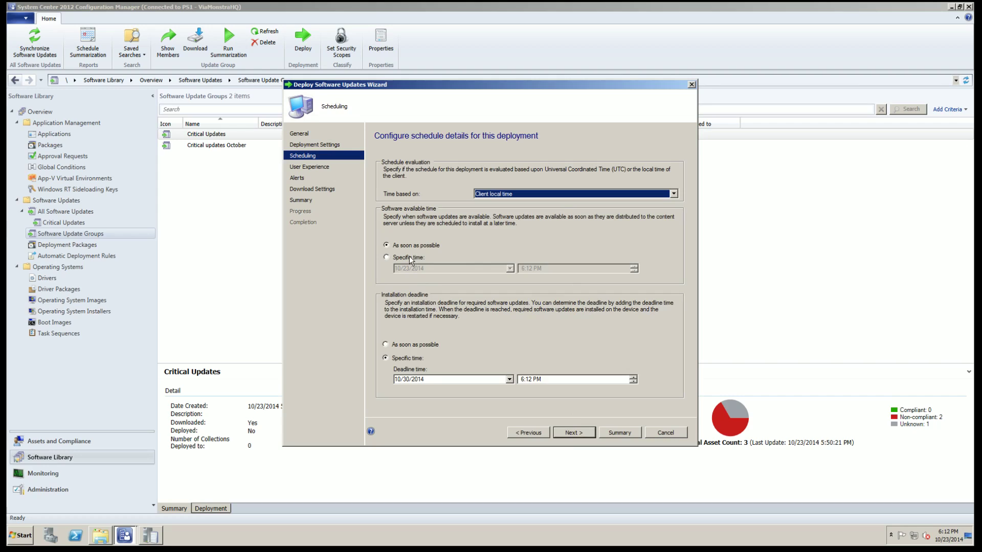
pyautogui.click(404, 345)
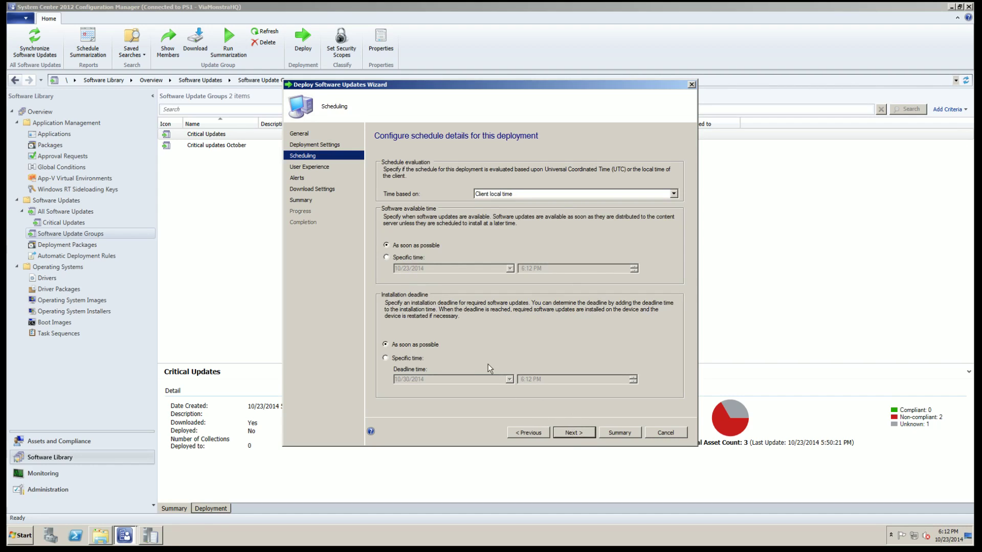
pyautogui.click(567, 431)
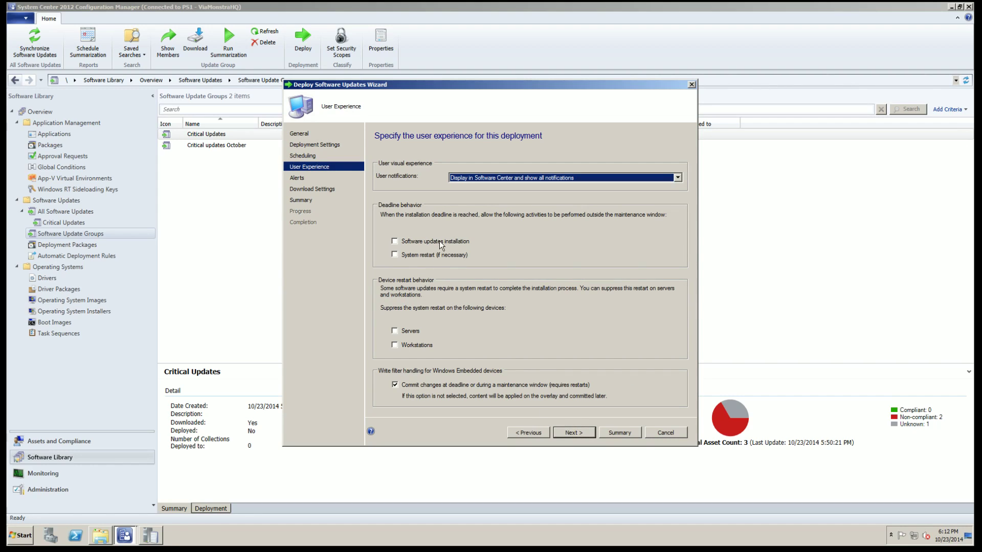
# Allow software updates installation and system restart outside the maintenance window, and suppress the system restart on servers
pyautogui.click(442, 242)
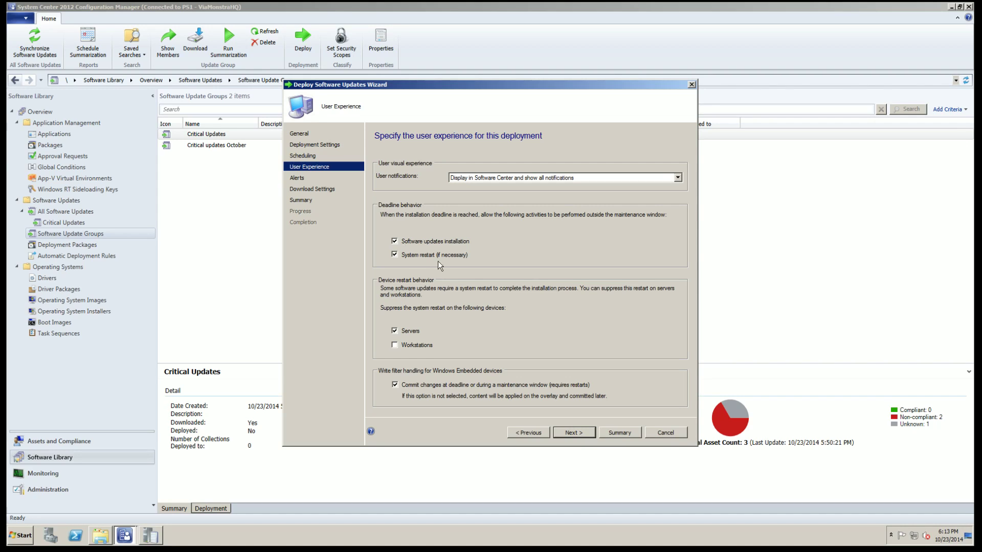
pyautogui.click(580, 434)
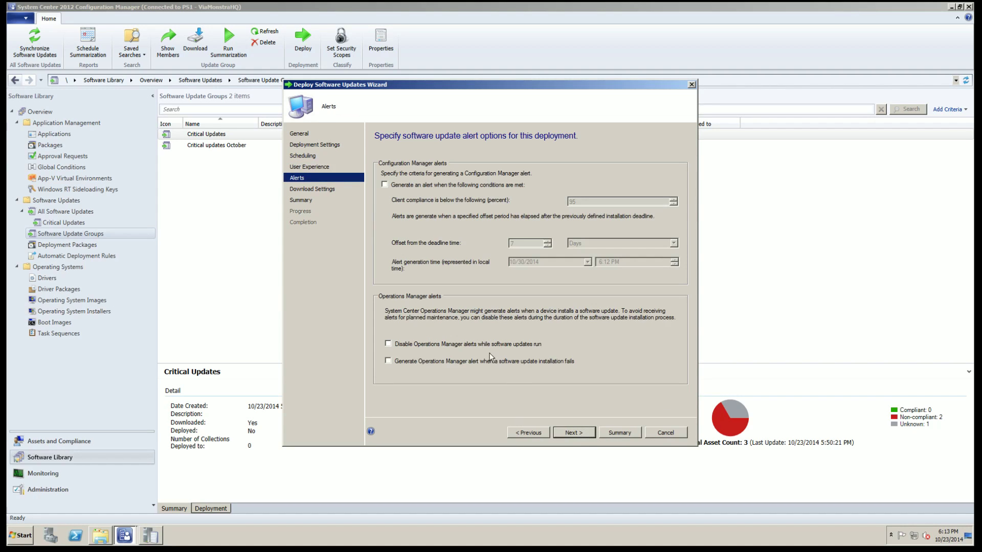
# Enable an alert for client compliance below 95 percent with a 7-day offset, and apply the deployment with the default download settings
pyautogui.click(433, 186)
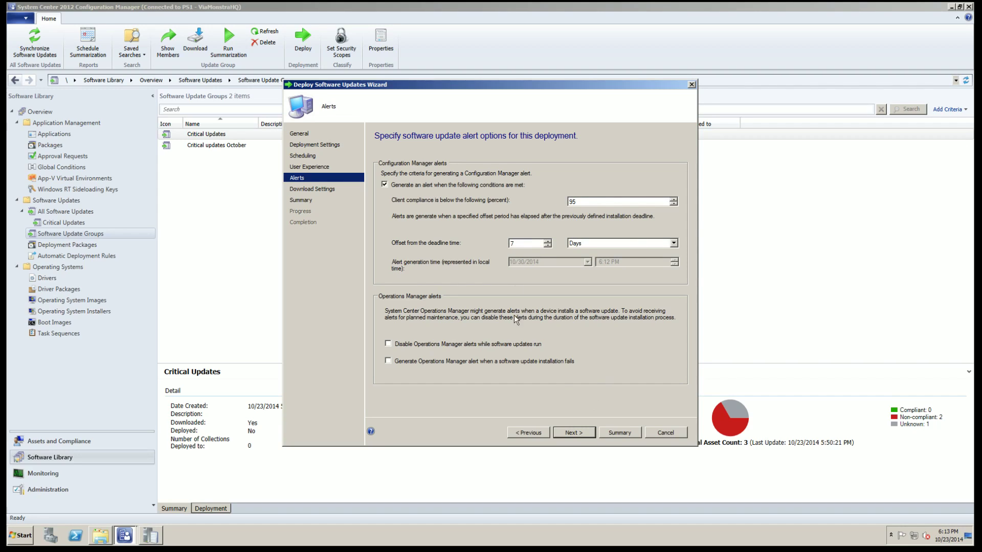
pyautogui.click(575, 434)
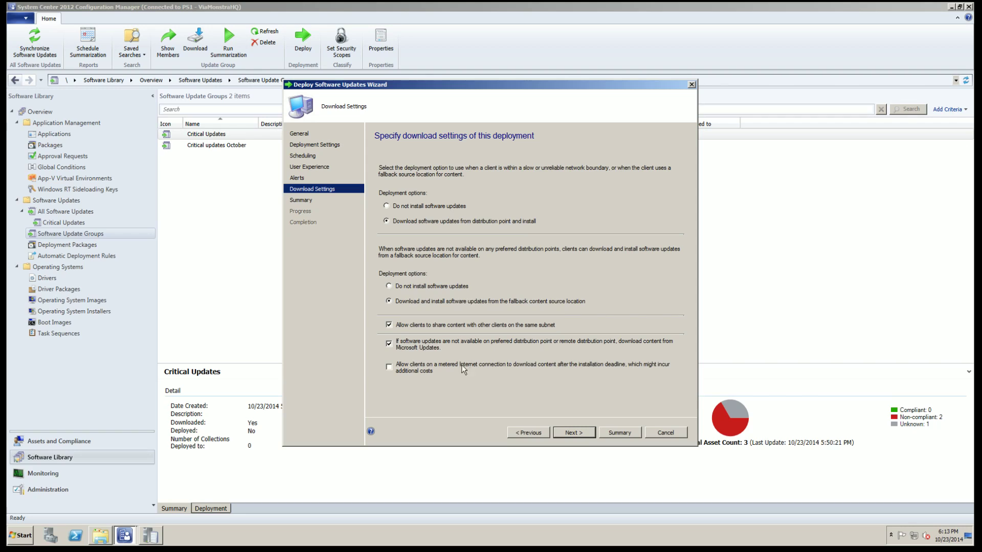
pyautogui.click(572, 431)
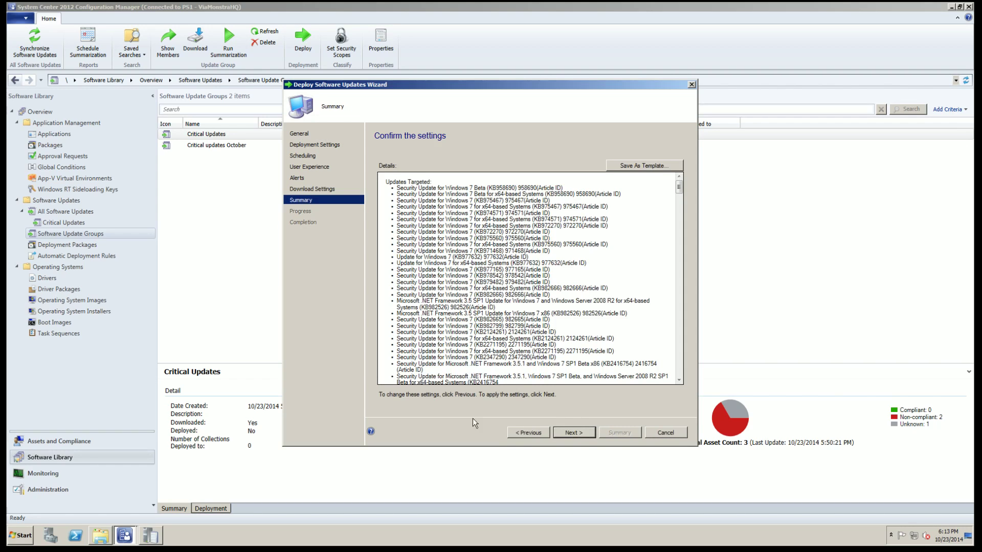
pyautogui.click(570, 431)
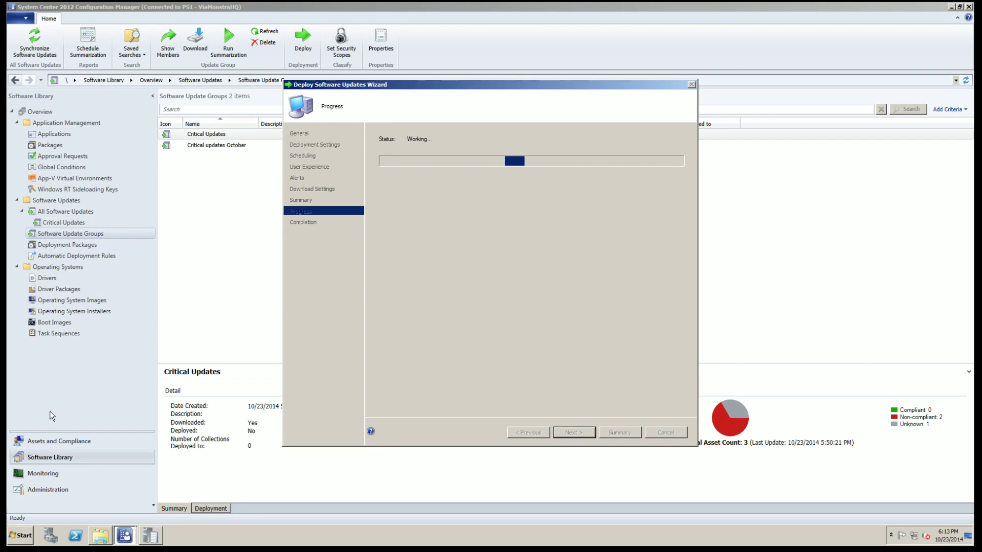
# Under Assets and Compliance, show the members of the Windows Updates Pilot collection in the WSUS Pilot folder
pyautogui.click(51, 442)
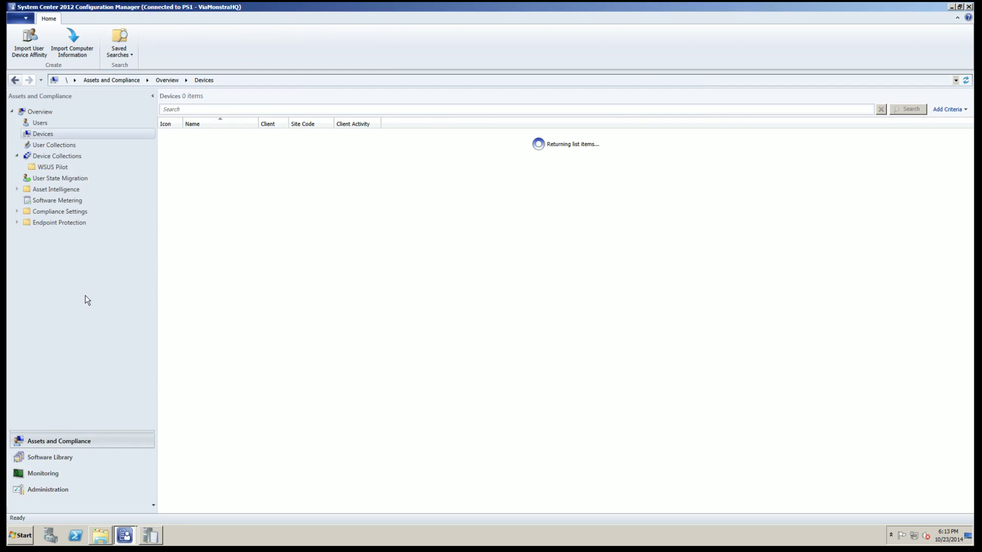
pyautogui.click(53, 167)
pyautogui.click(222, 135)
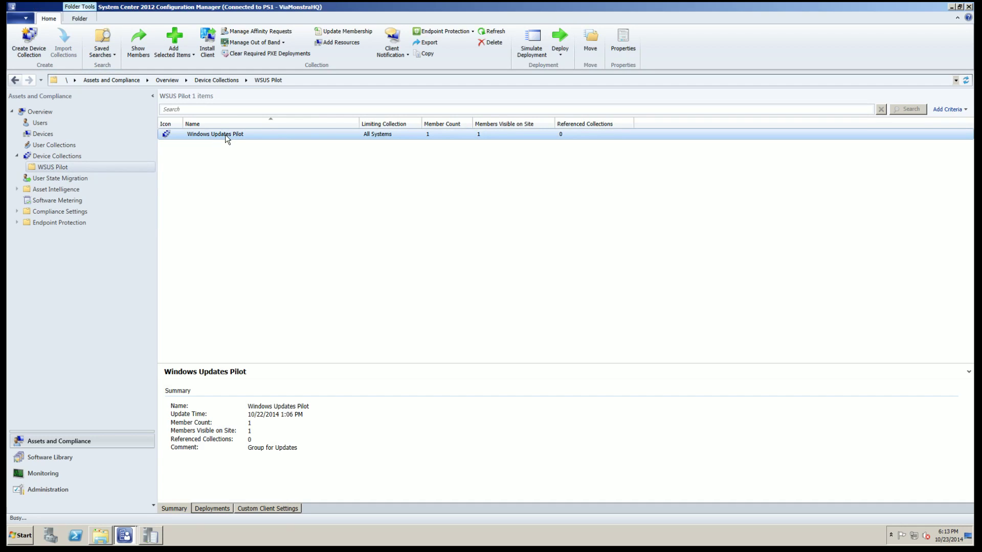
pyautogui.doubleClick(225, 134)
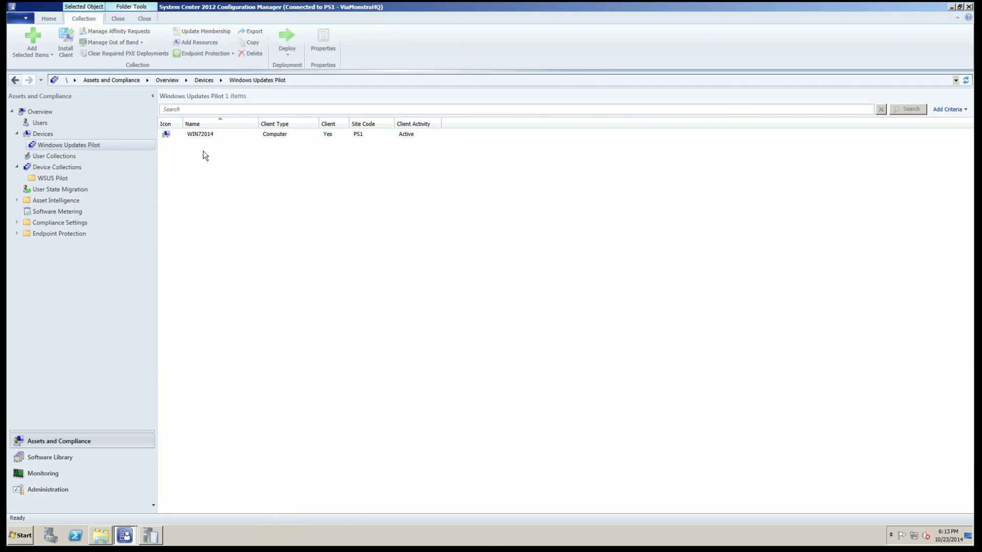
# Try to add the ROCKY system resource to the Windows Updates Pilot collection
pyautogui.rightClick(193, 152)
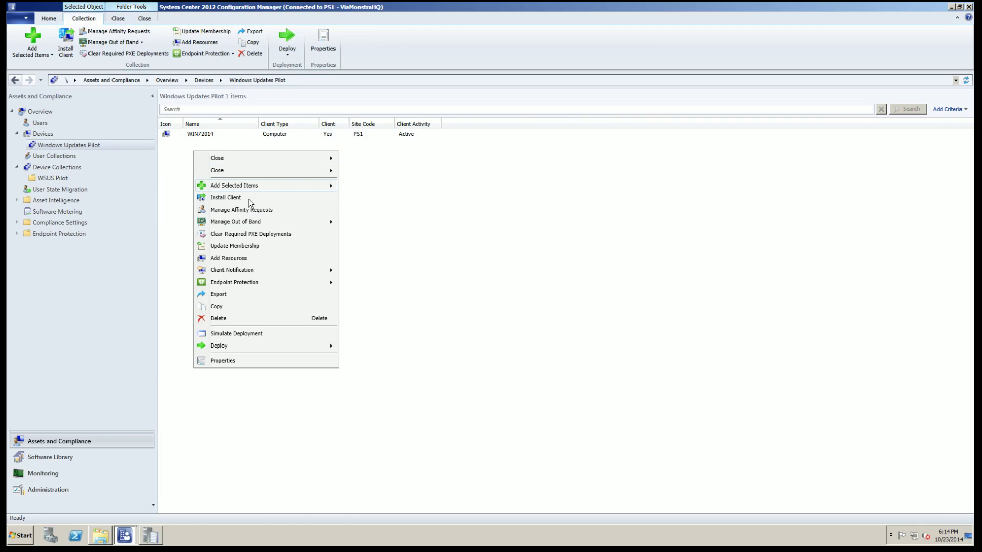
pyautogui.moveTo(258, 190)
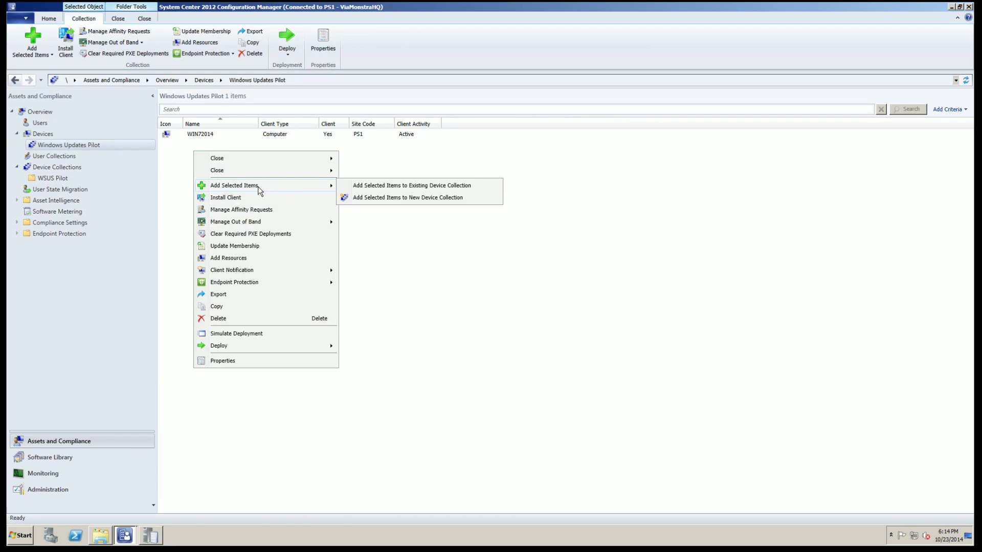
pyautogui.click(232, 258)
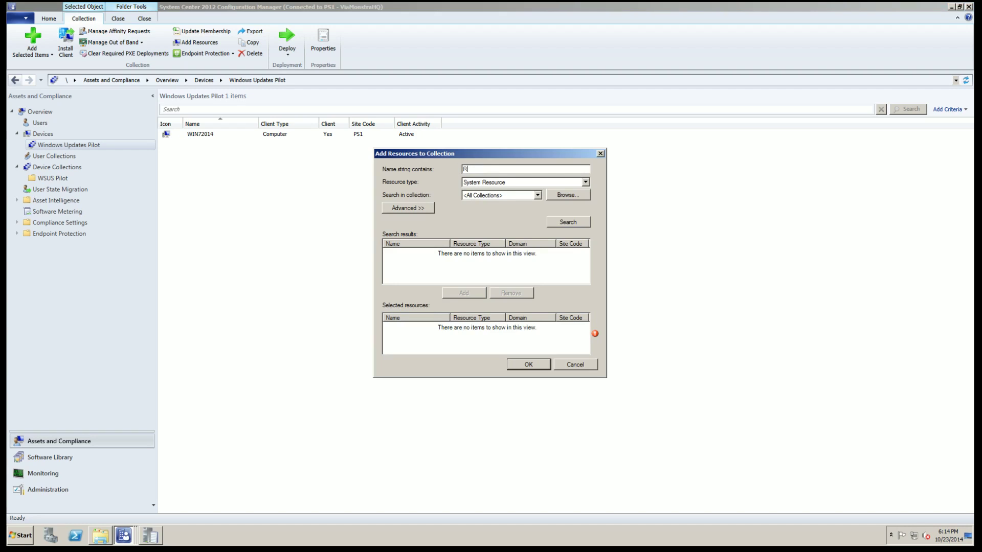
pyautogui.click(568, 222)
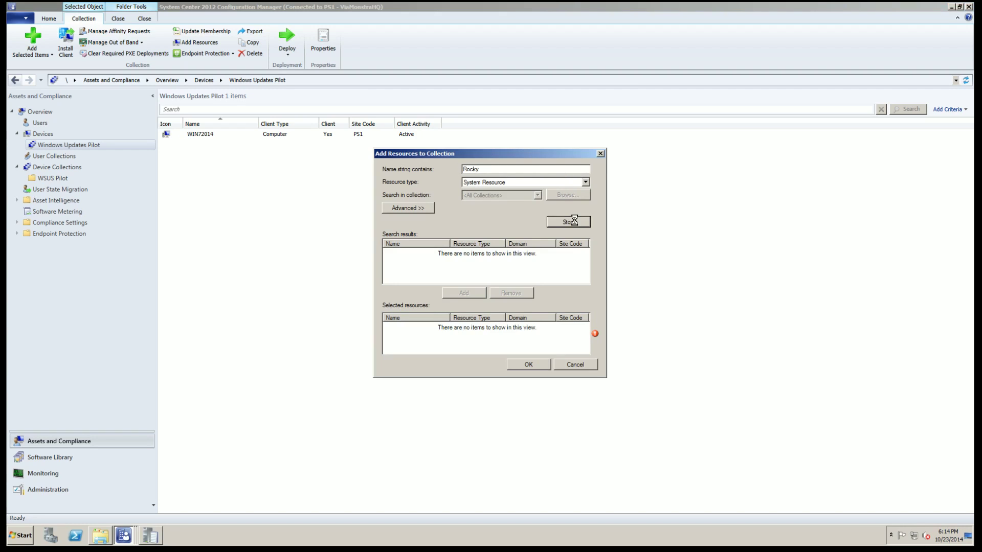
pyautogui.click(455, 253)
pyautogui.click(455, 293)
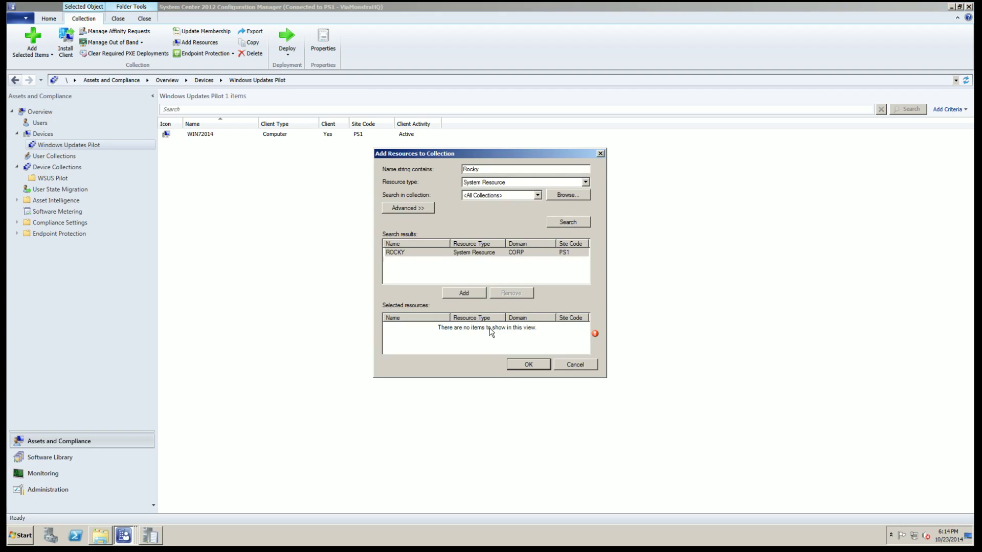
pyautogui.click(431, 253)
pyautogui.click(456, 293)
pyautogui.click(459, 295)
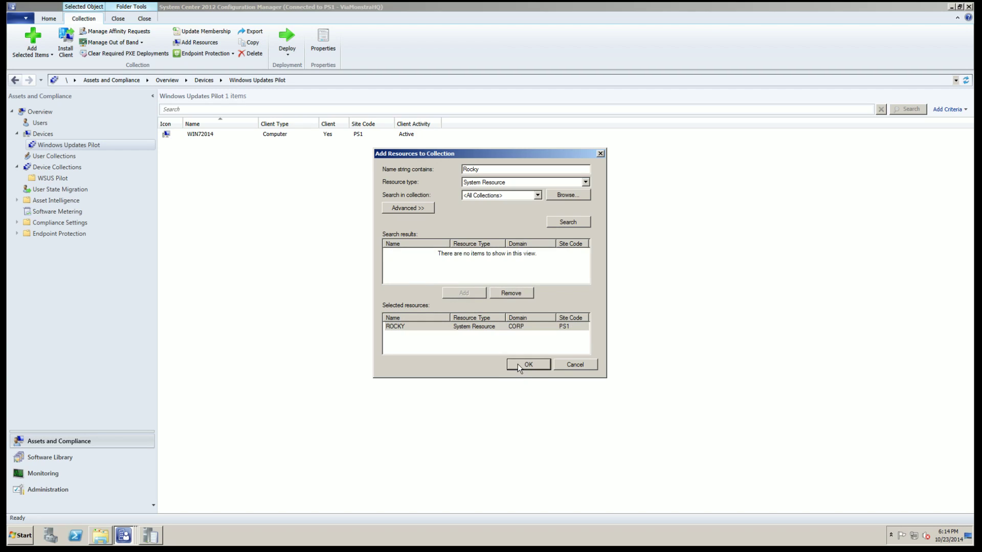
pyautogui.click(517, 364)
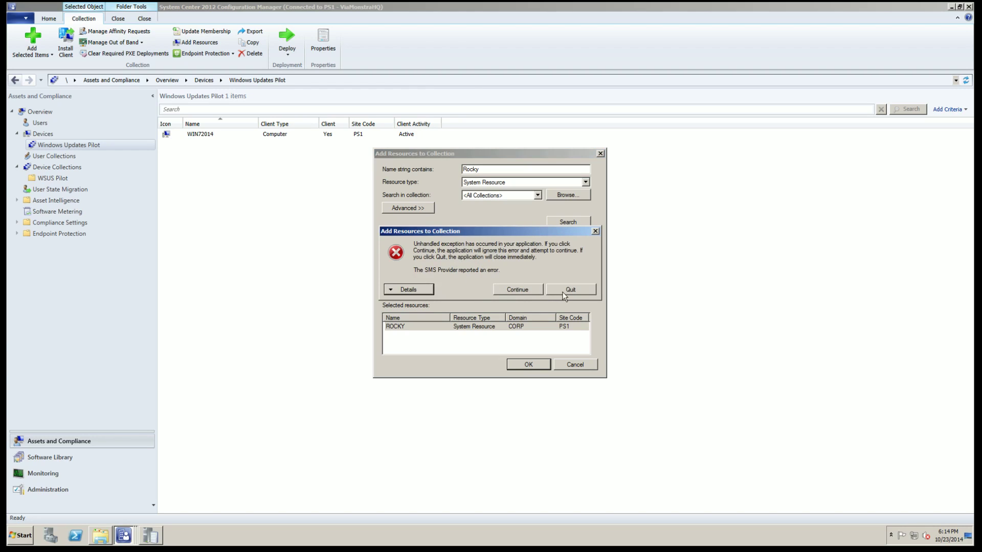
pyautogui.click(532, 291)
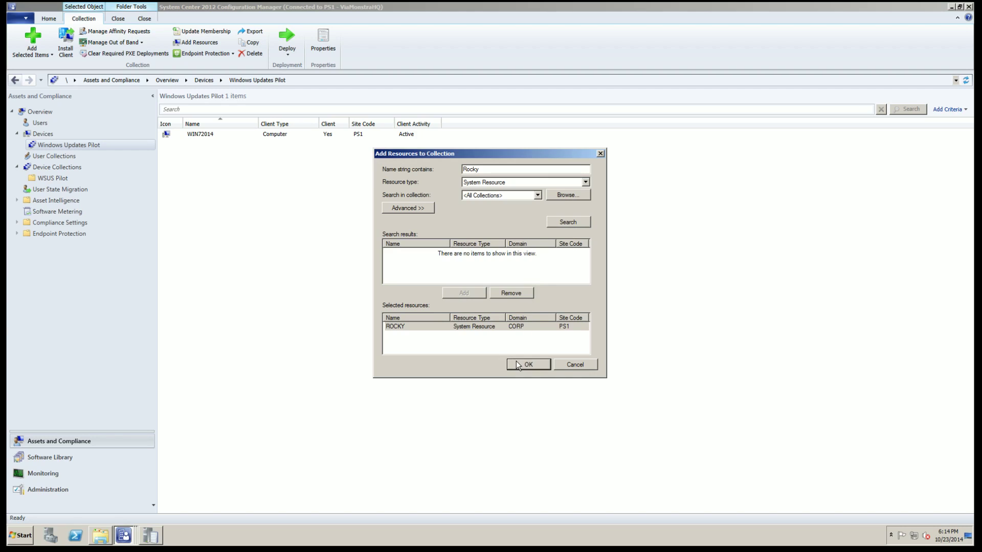
pyautogui.click(565, 365)
# Quit the crashed console and start the Configuration Manager Console again
pyautogui.click(568, 290)
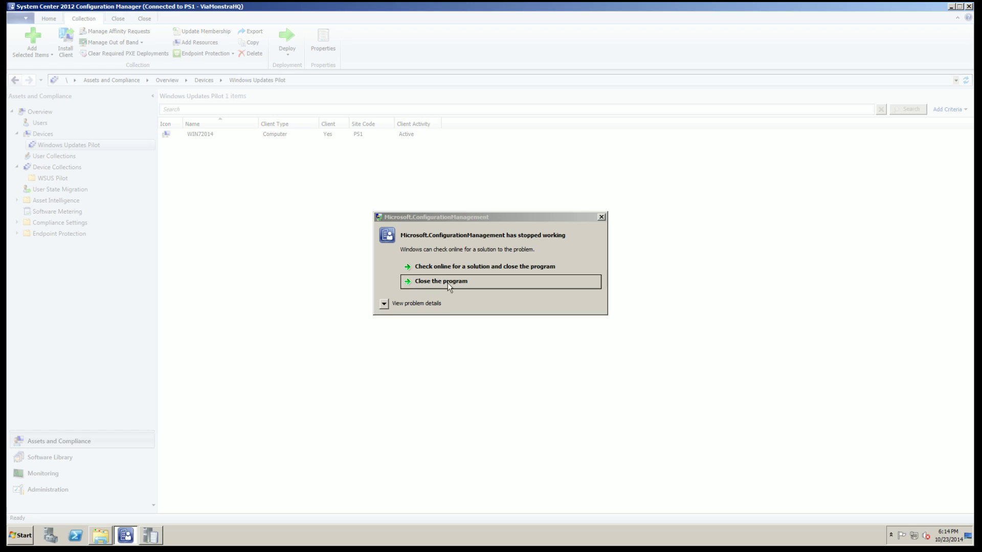
pyautogui.click(448, 284)
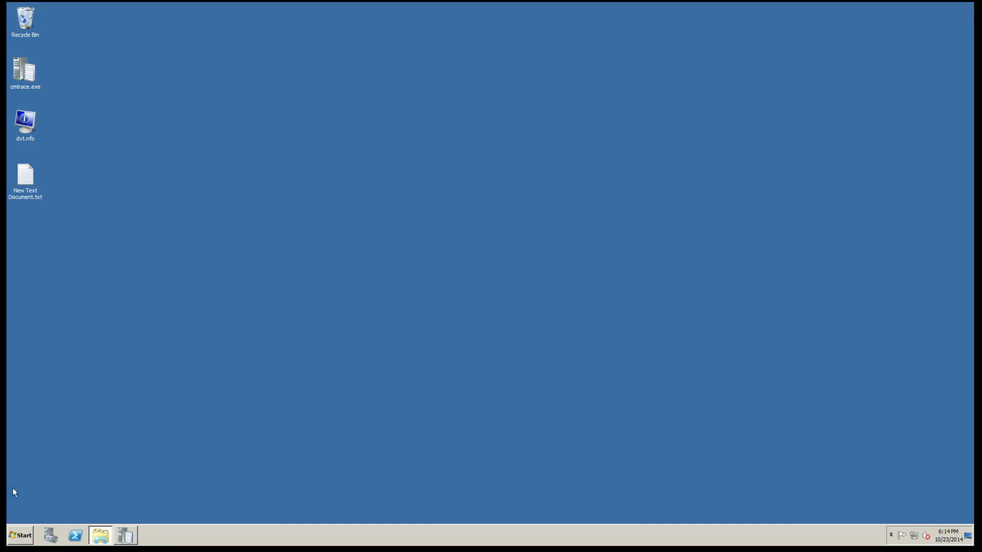
pyautogui.click(20, 536)
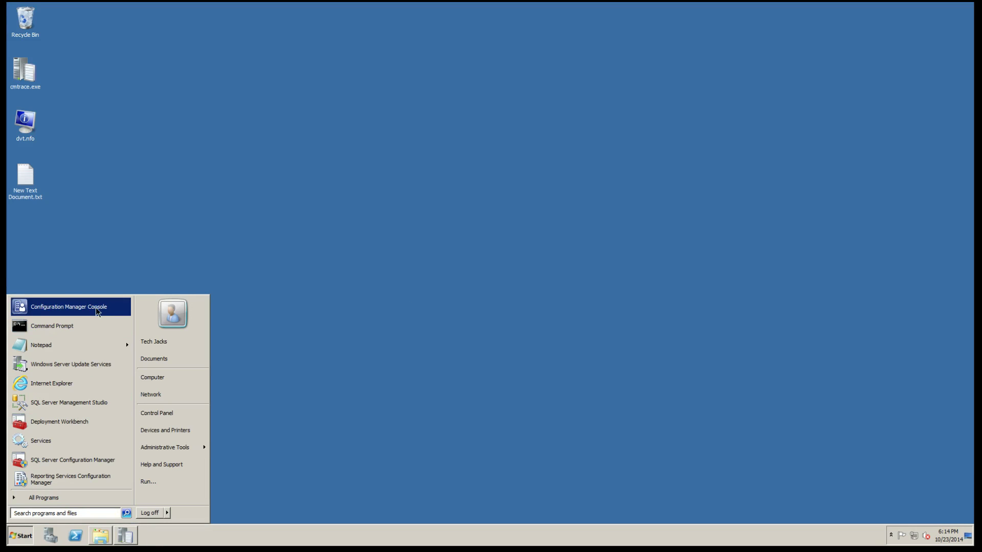
pyautogui.click(77, 306)
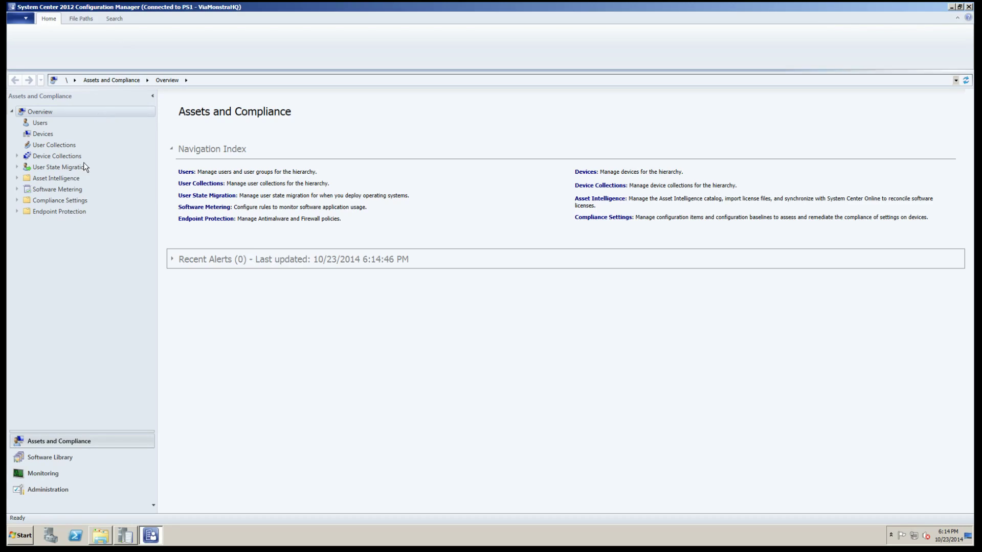
# In the WSUS Pilot device collections folder, add the ROCKY system resource to the Windows Updates Pilot collection
pyautogui.click(43, 155)
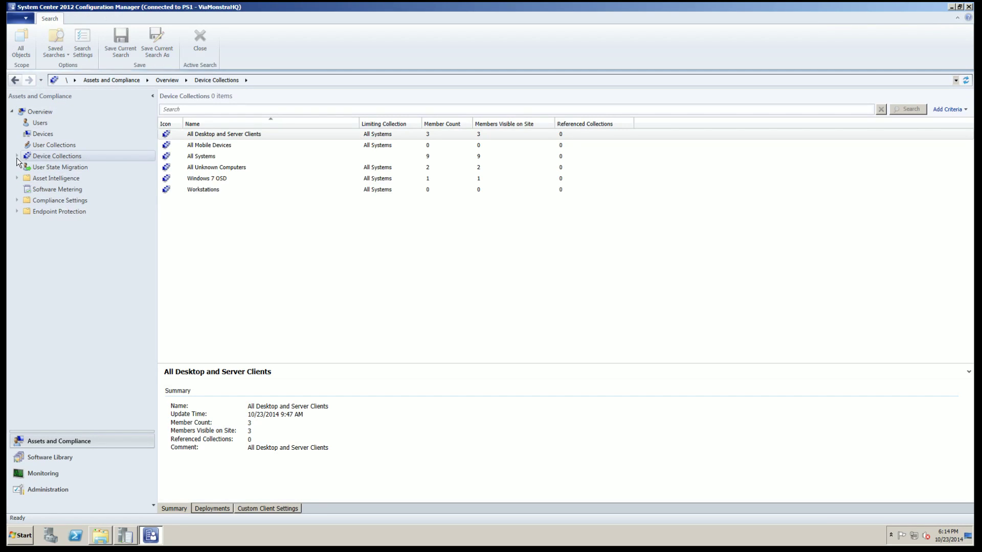
pyautogui.click(87, 169)
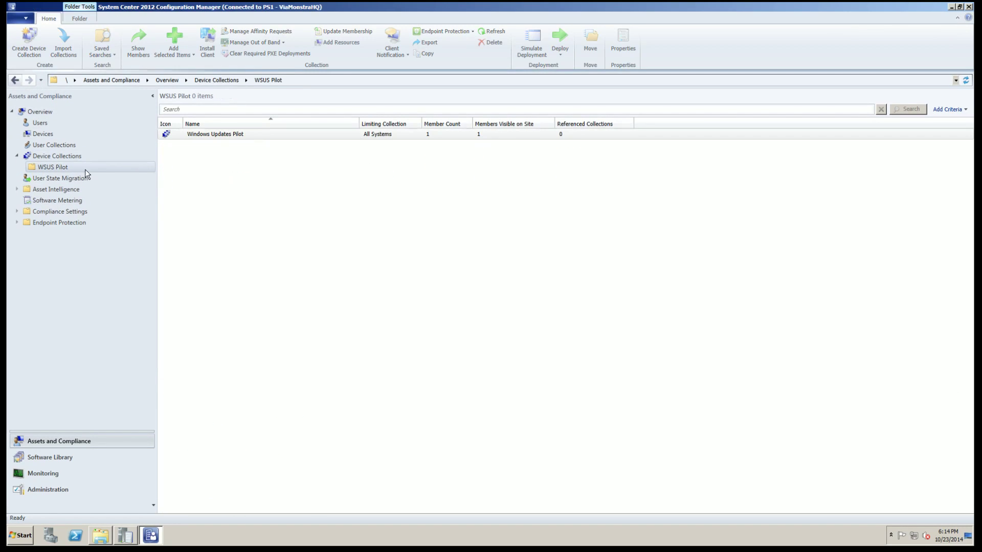
pyautogui.rightClick(189, 135)
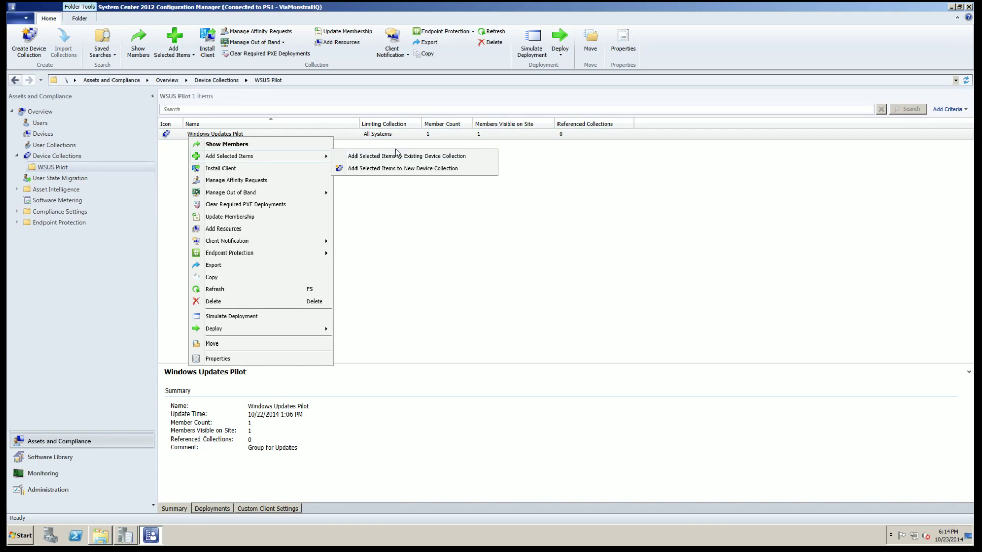
pyautogui.click(246, 228)
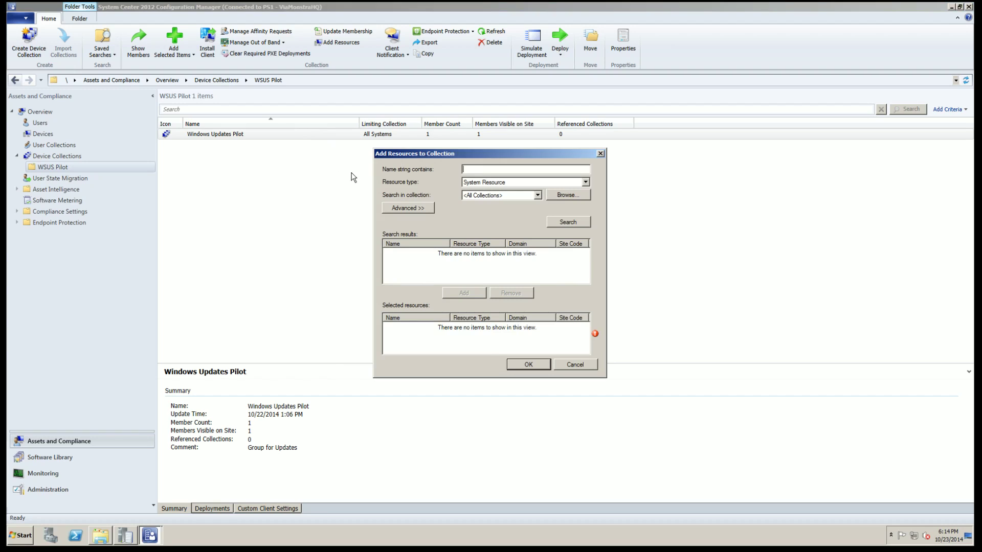
pyautogui.write('Rocky')
pyautogui.press('Return')
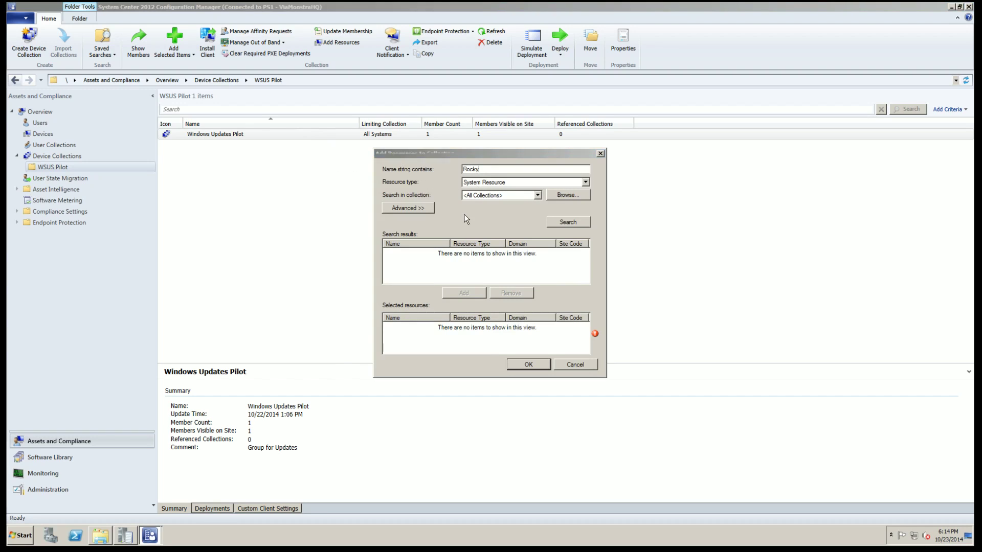
pyautogui.click(549, 304)
pyautogui.click(569, 223)
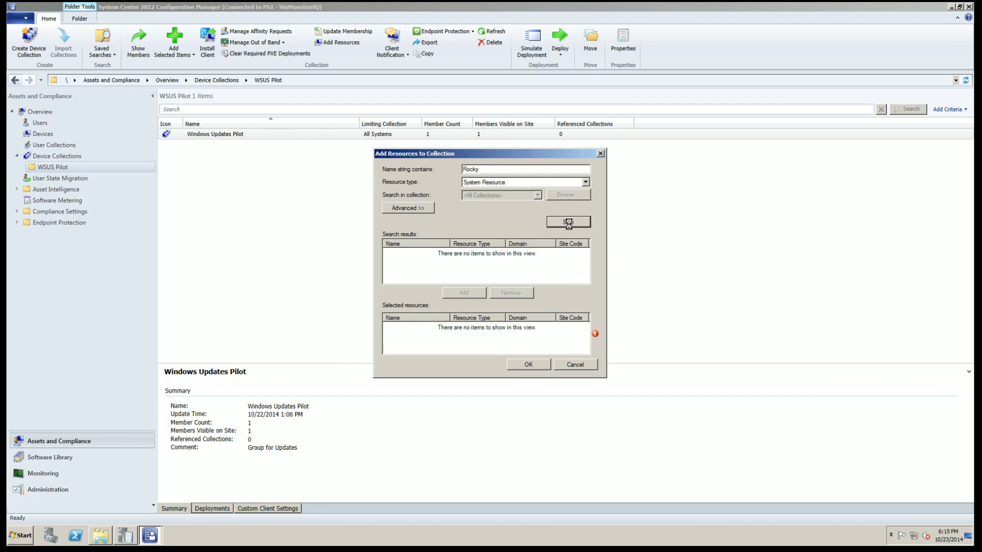
pyautogui.click(437, 254)
pyautogui.click(455, 294)
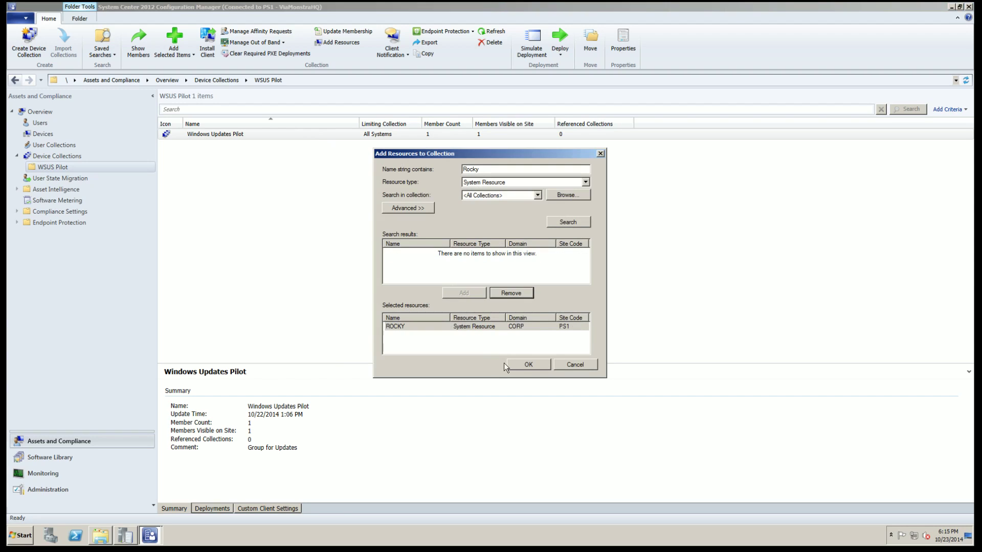
pyautogui.click(529, 365)
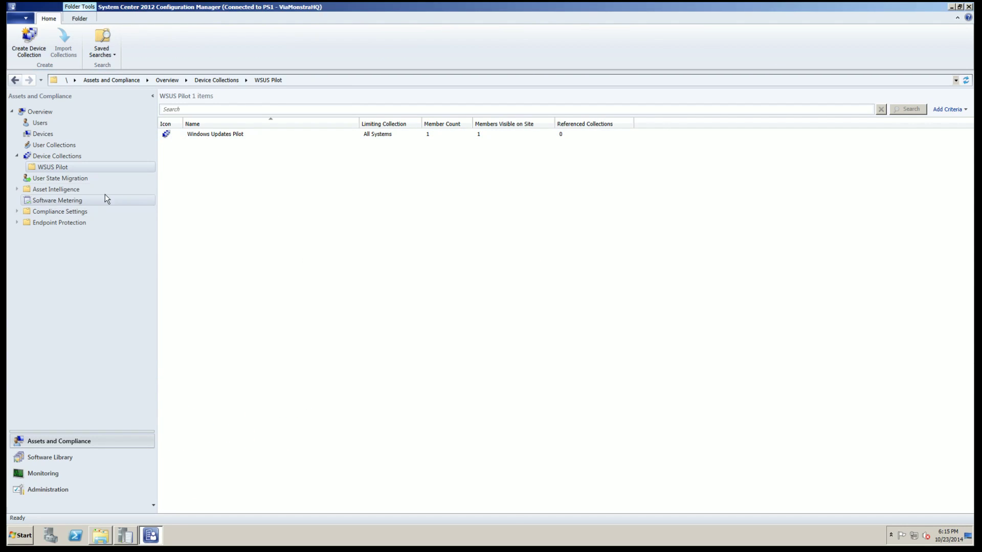
# In the Software Library, show the deployments of the Critical Updates software update group
pyautogui.click(59, 458)
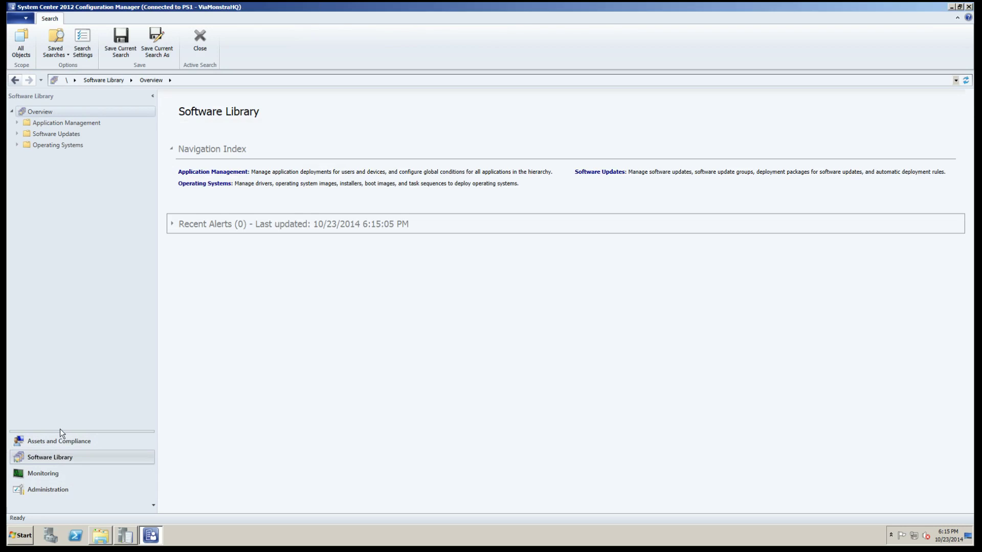
pyautogui.click(17, 134)
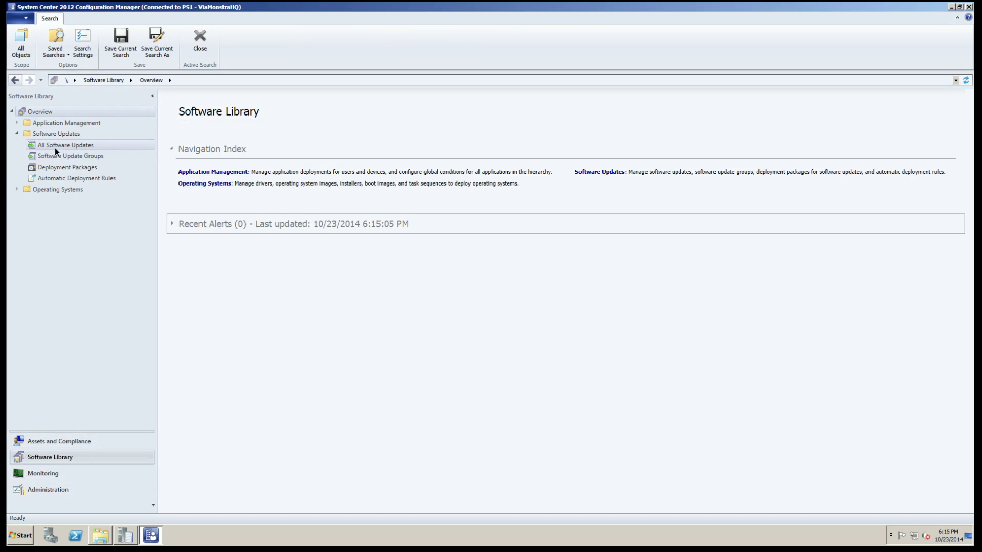
pyautogui.click(55, 147)
pyautogui.click(58, 156)
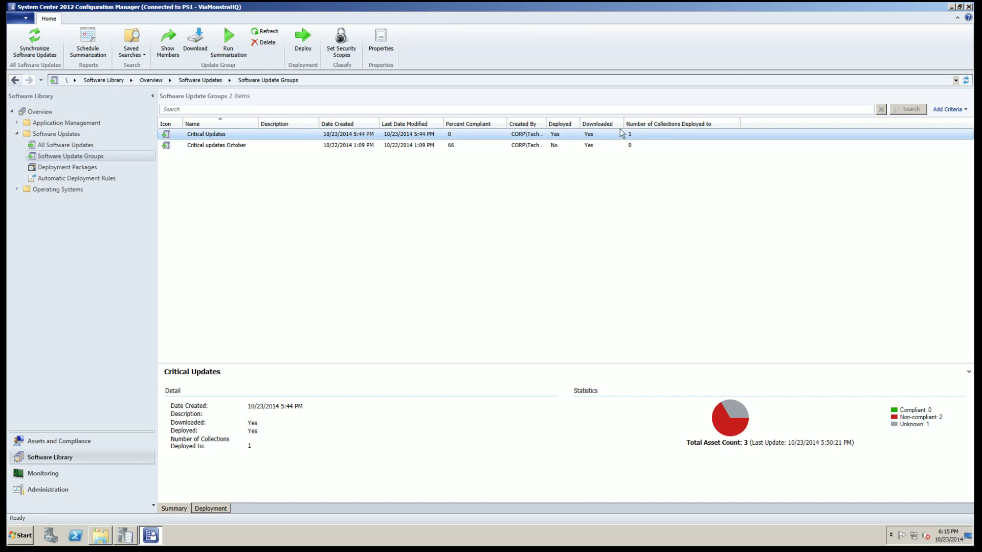
pyautogui.click(211, 510)
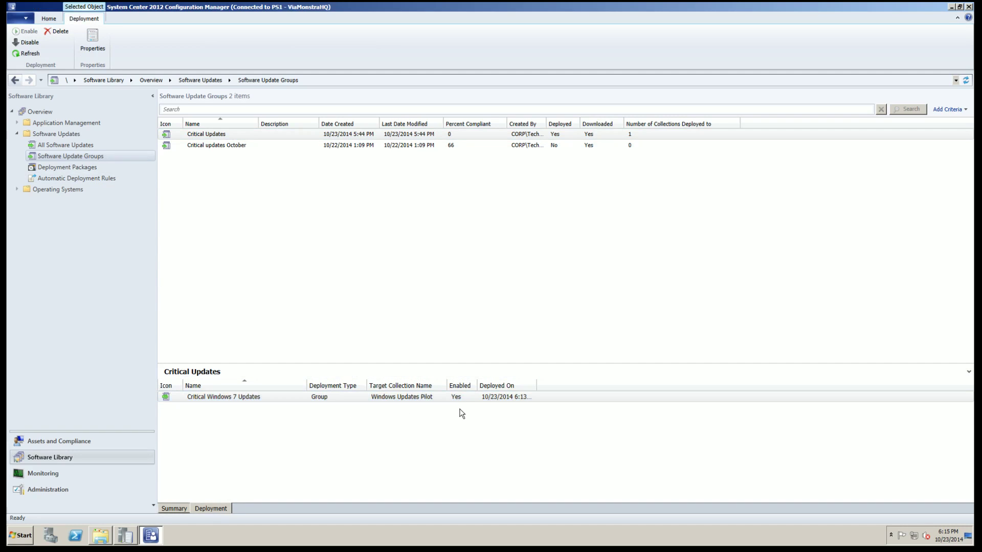
# Under Assets and Compliance, check the deployments of the Windows Updates Pilot collection and show its members
pyautogui.click(62, 439)
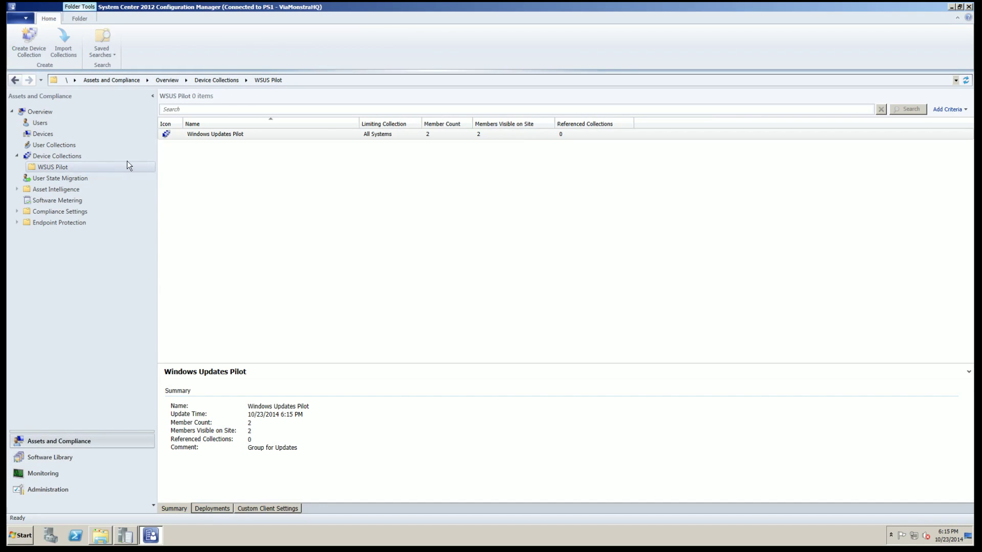
pyautogui.click(219, 506)
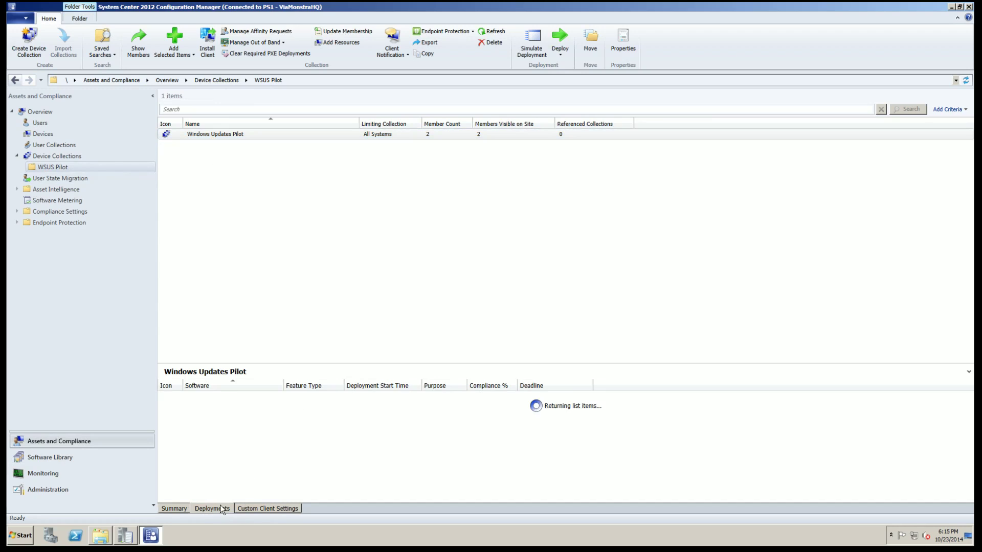
pyautogui.click(231, 400)
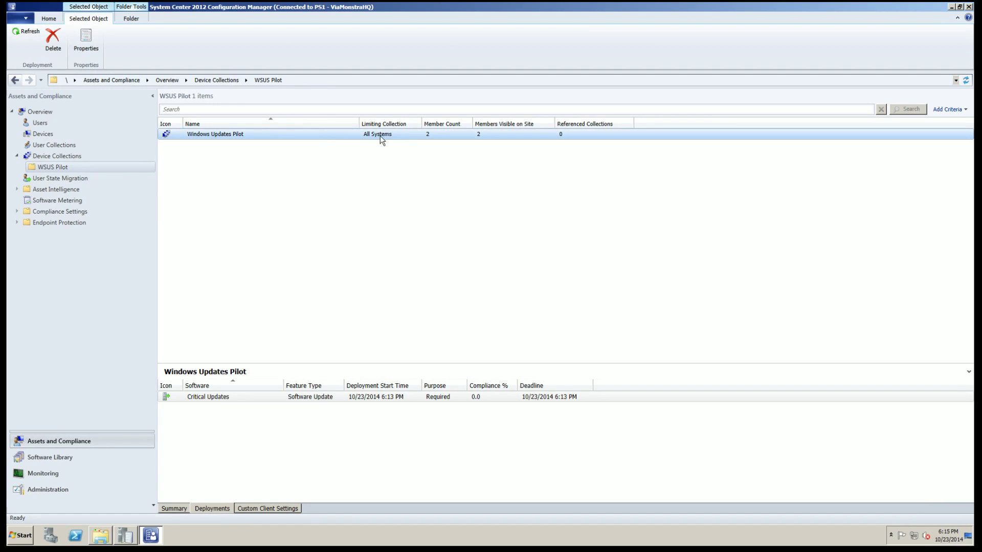
pyautogui.doubleClick(314, 134)
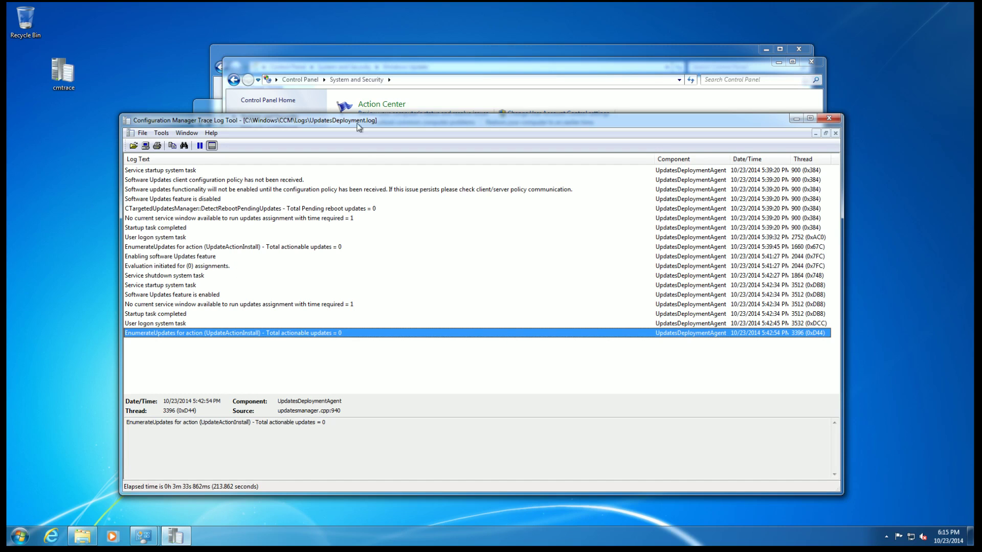
# On the Windows 7 client, run the Software Updates Deployment Evaluation Cycle and the Software Updates Scan Cycle in the Configuration Manager properties
pyautogui.click(373, 63)
pyautogui.click(394, 328)
pyautogui.click(266, 161)
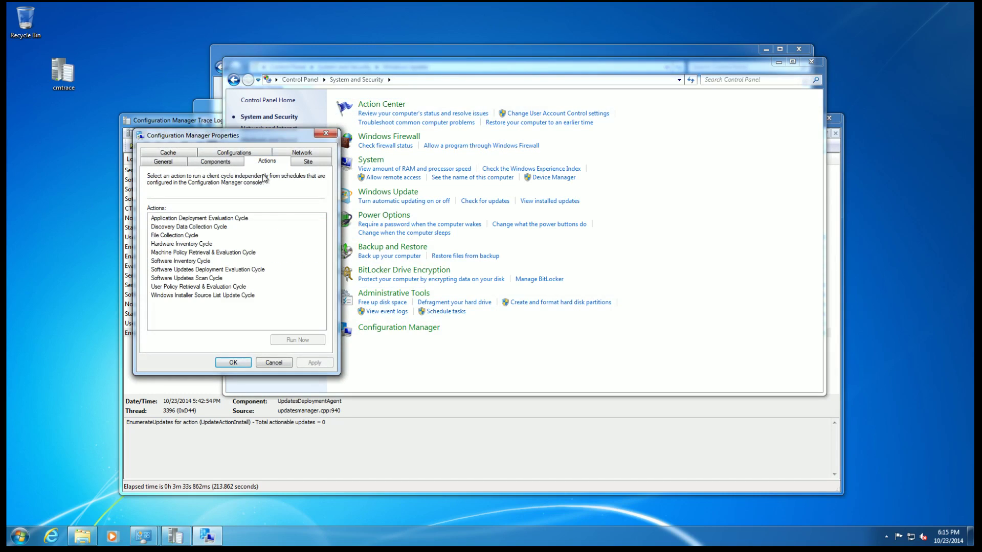
pyautogui.click(201, 270)
pyautogui.click(296, 339)
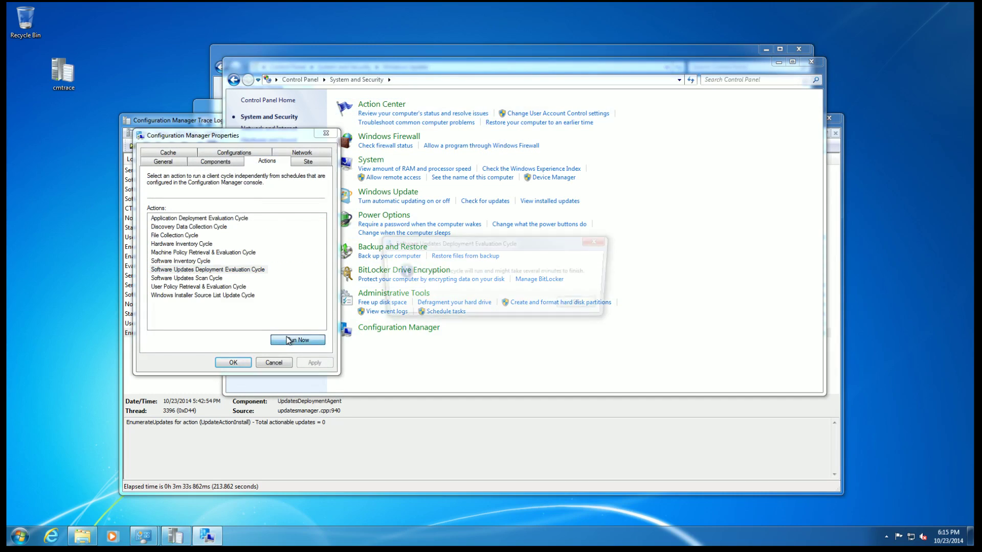
pyautogui.click(224, 279)
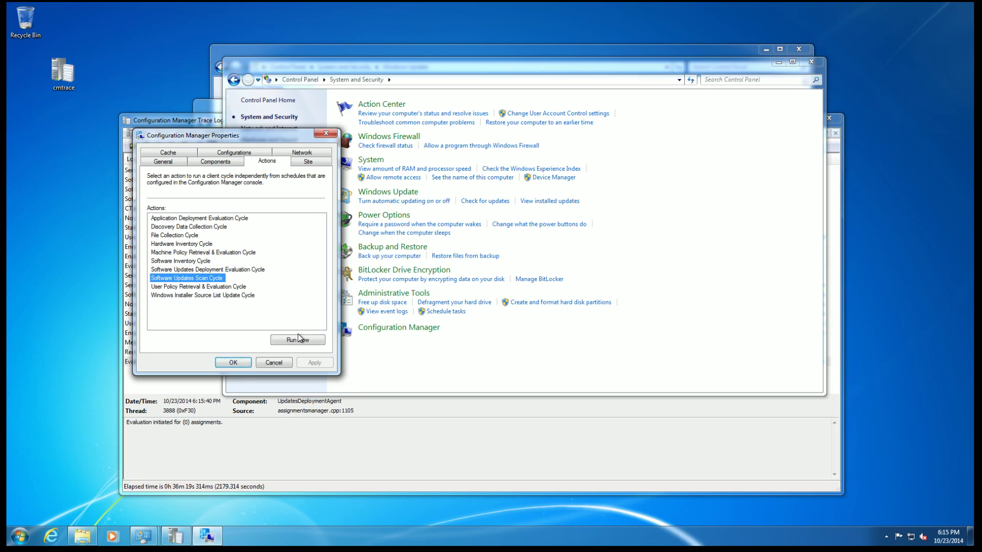
pyautogui.click(297, 340)
pyautogui.click(582, 304)
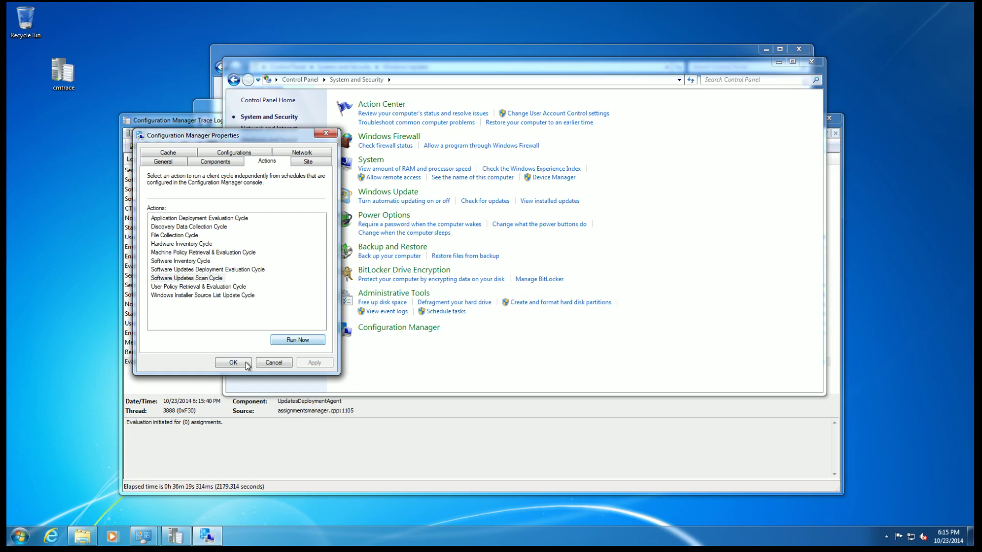
pyautogui.click(234, 362)
# Start a second Configuration Manager Trace Log Tool window and choose the WUAHandler log from the client's Logs folder
pyautogui.click(197, 376)
pyautogui.doubleClick(67, 79)
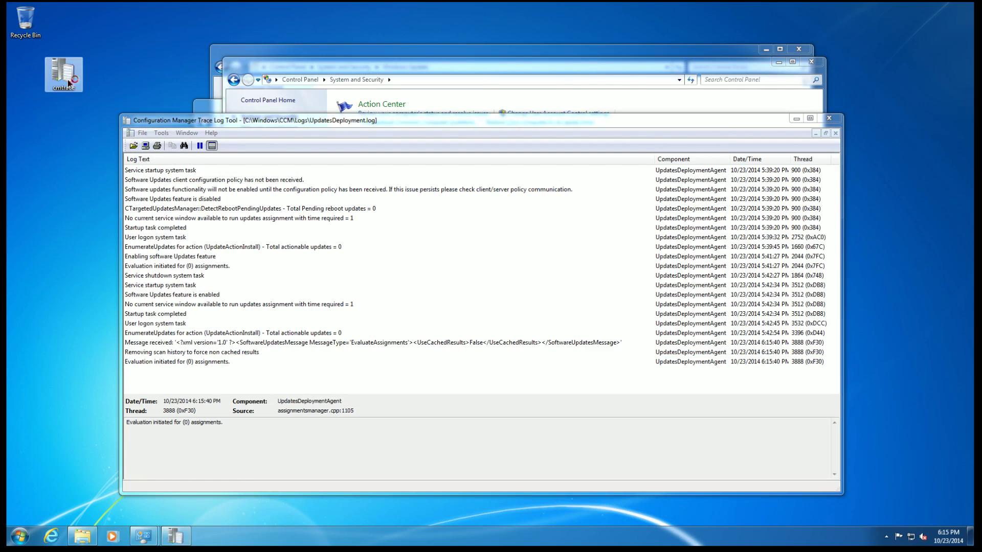
pyautogui.click(35, 48)
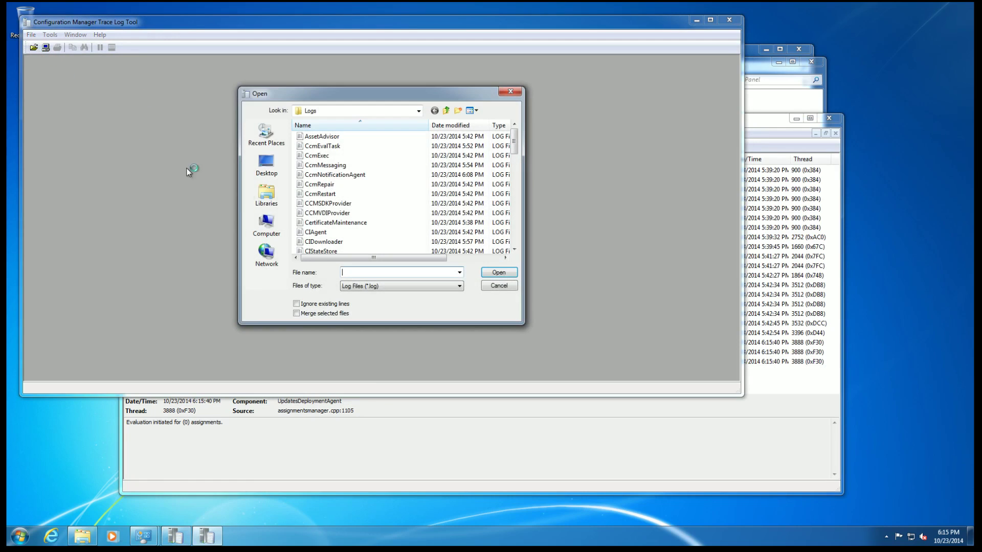
pyautogui.click(515, 250)
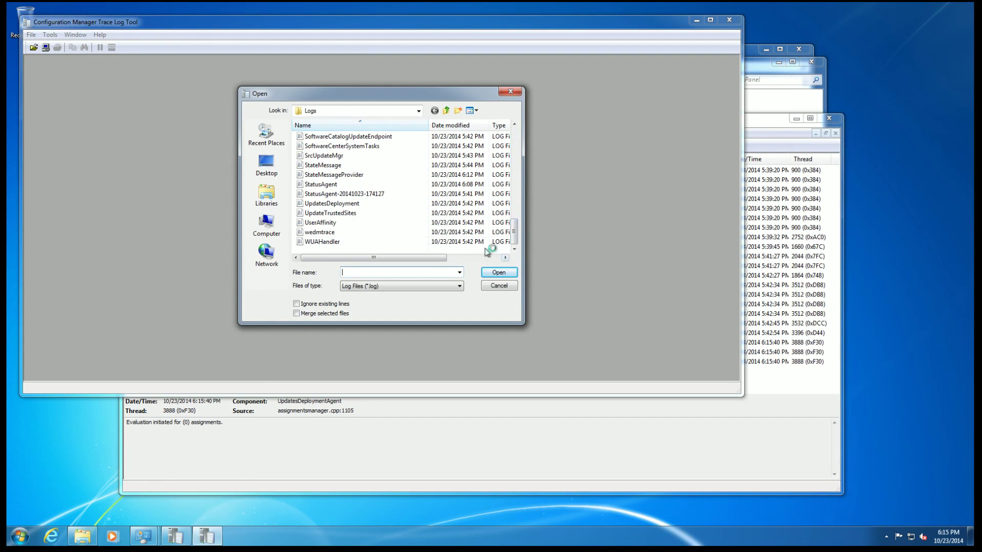
pyautogui.click(366, 244)
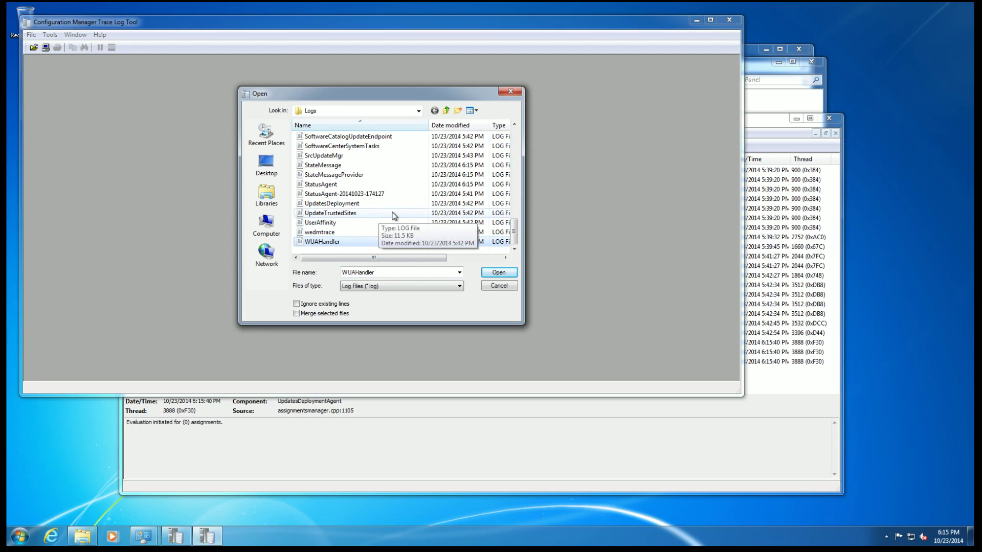
pyautogui.scroll(3, 402, 220)
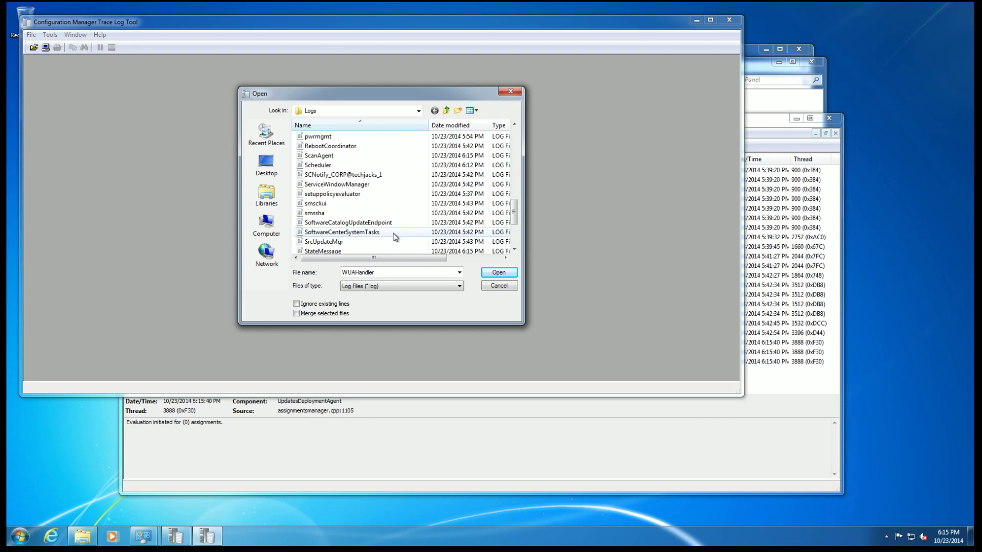
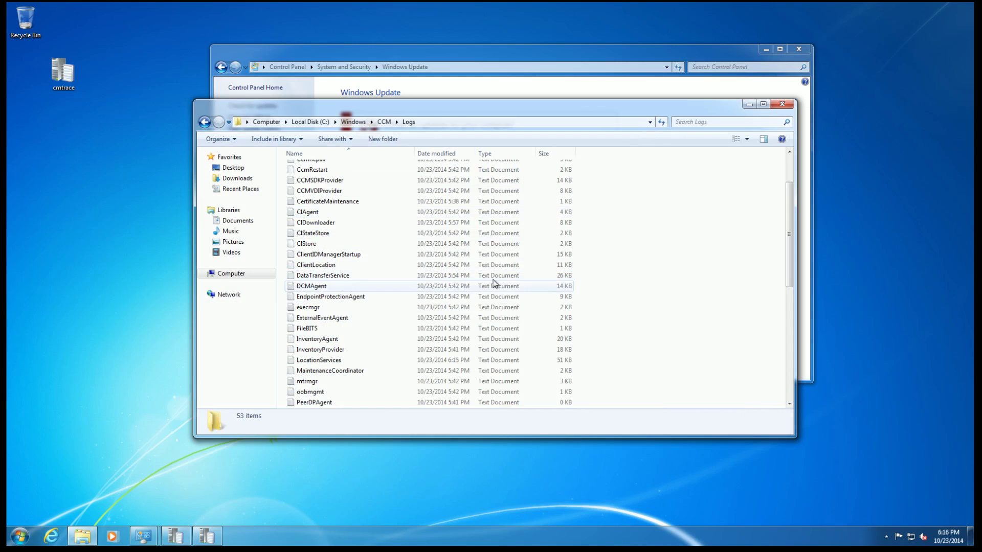
# View the StatusAgent log from the CCM Logs folder and close it again
pyautogui.scroll(-8, 659, 243)
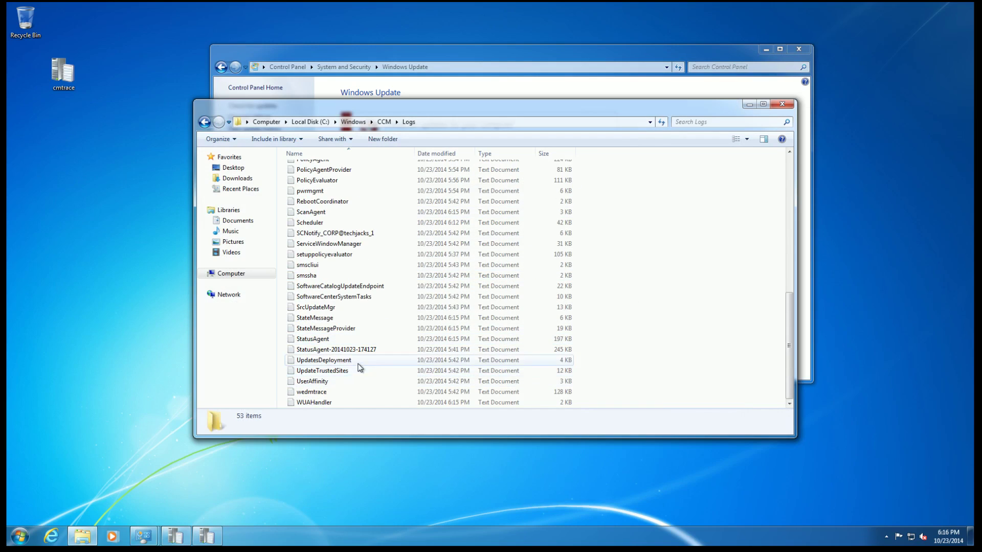
pyautogui.doubleClick(341, 339)
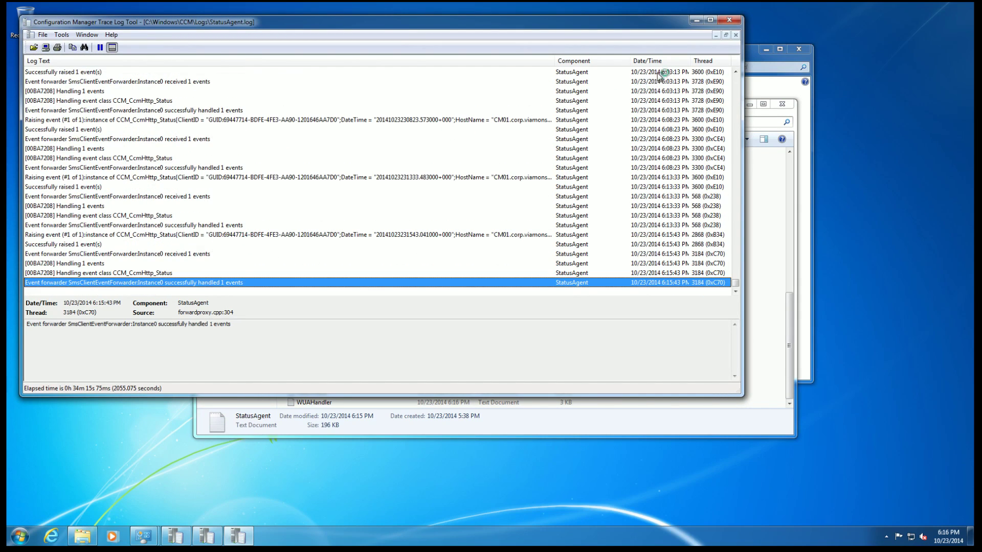
pyautogui.click(730, 22)
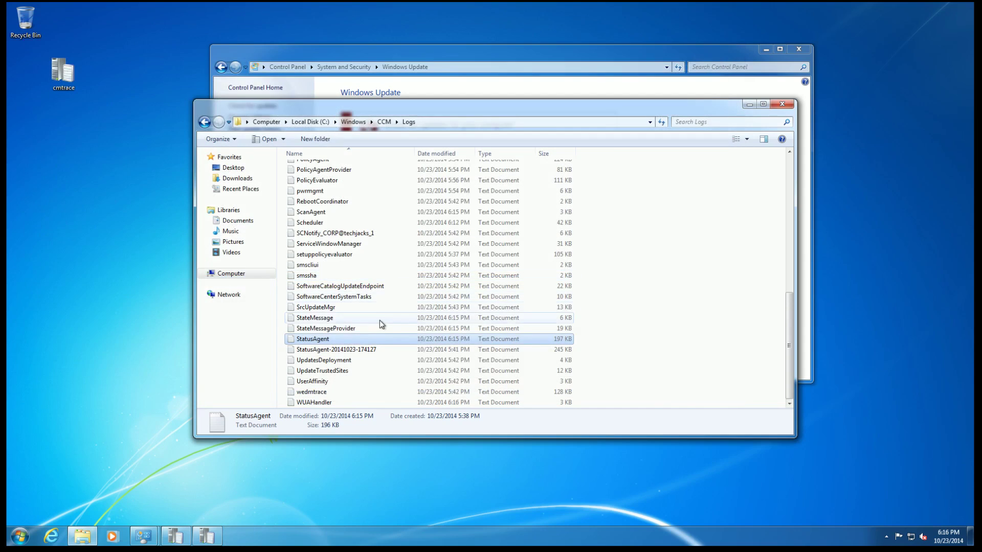
# Look through the other client logs in the CCM Logs folder and close the Windows Update window
pyautogui.click(348, 297)
pyautogui.scroll(4, 350, 298)
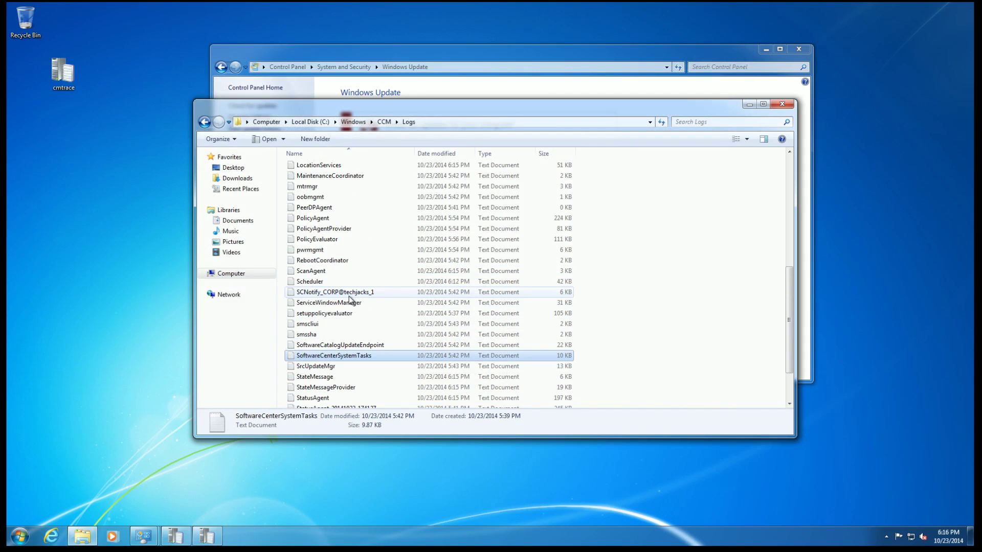
pyautogui.scroll(10, 327, 335)
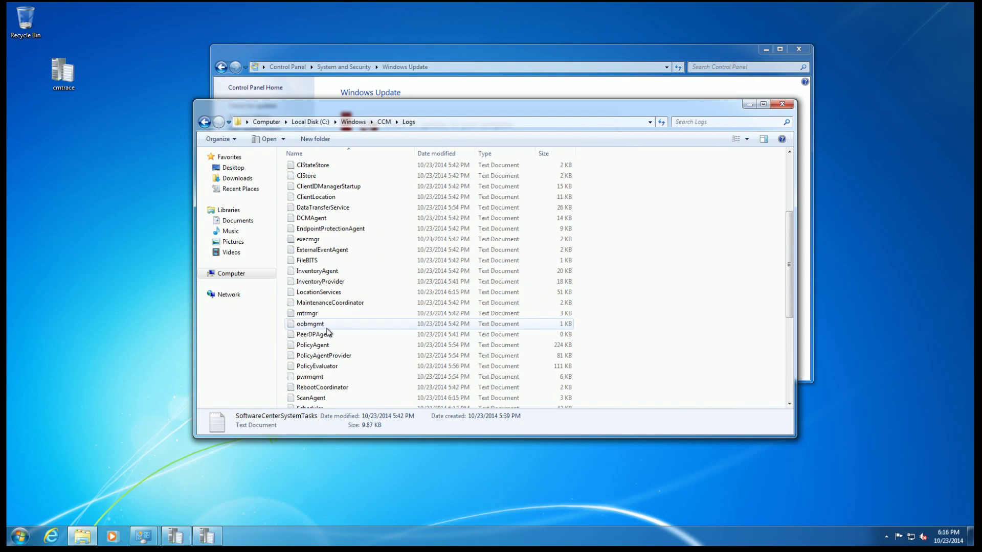
pyautogui.scroll(-11, 359, 348)
pyautogui.scroll(-3, 359, 348)
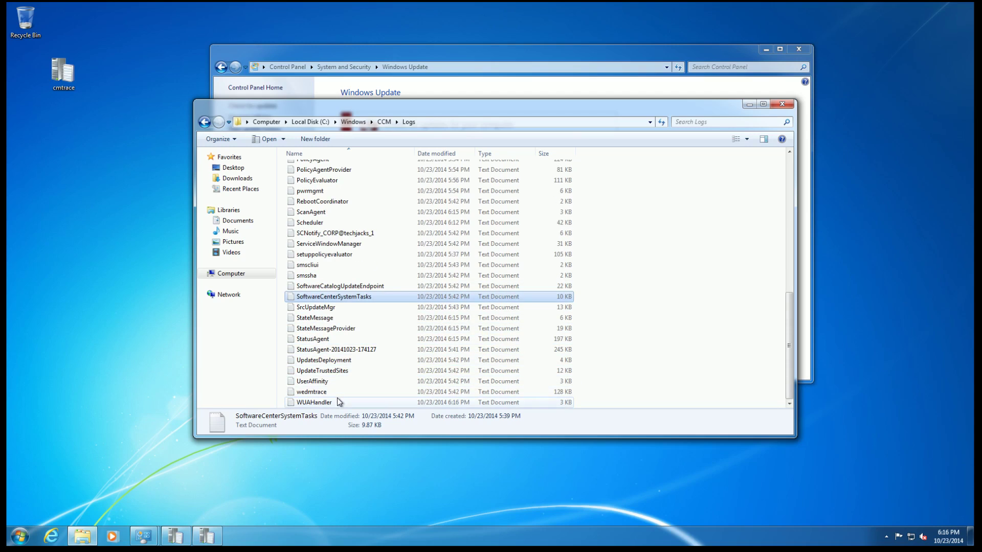
pyautogui.click(377, 59)
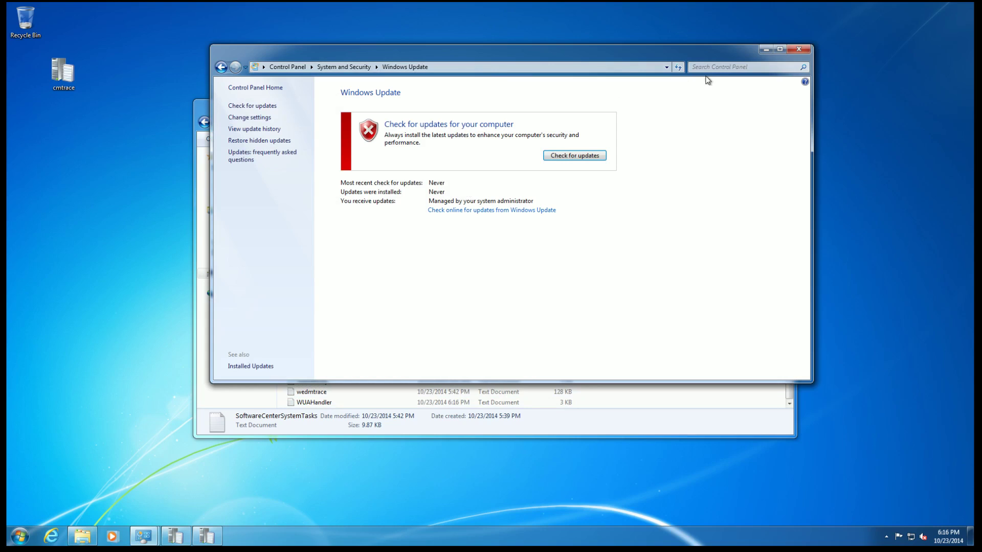
pyautogui.click(798, 49)
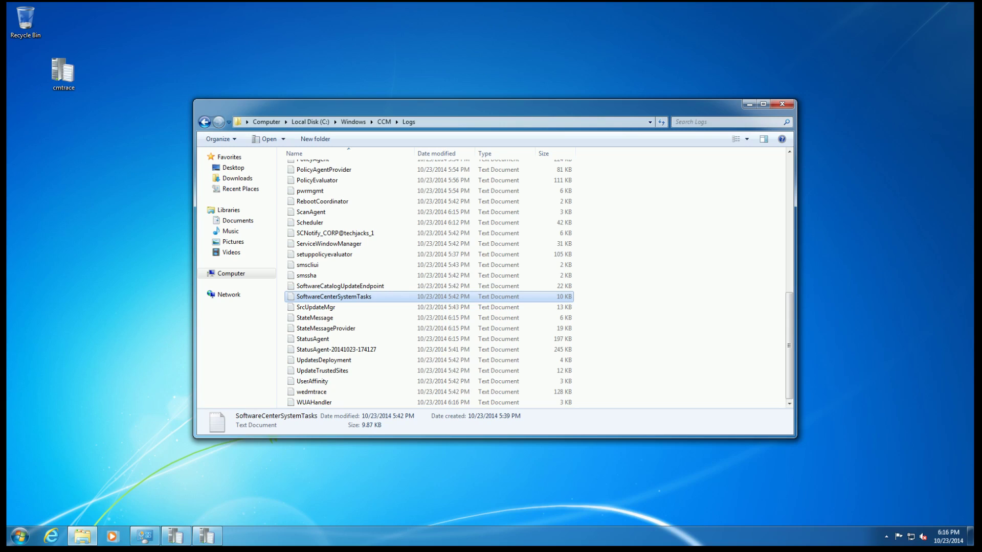
# Bring up the UpdatesDeployment and WUAHandler logs and resize and arrange their windows side by side
pyautogui.click(210, 536)
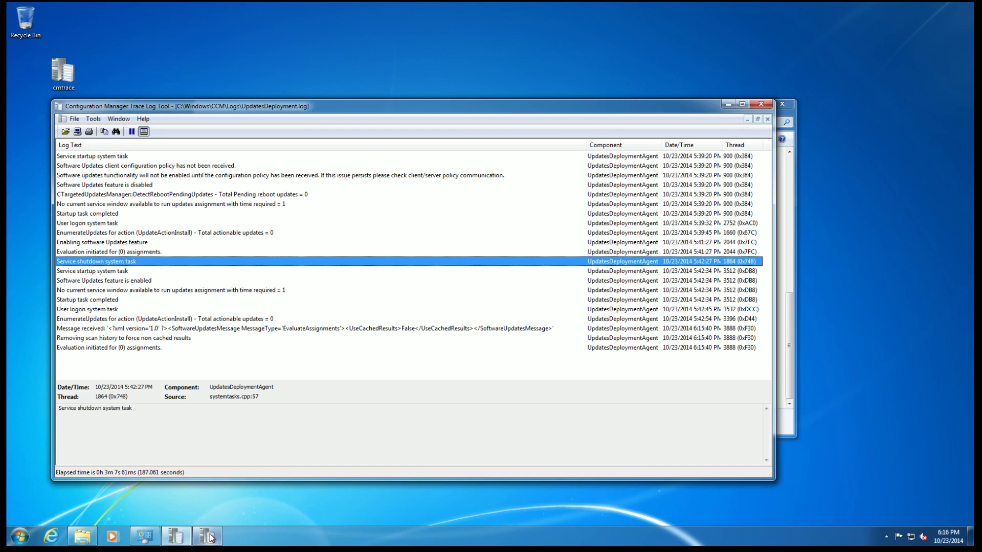
pyautogui.click(210, 536)
pyautogui.moveTo(469, 29); pyautogui.dragTo(802, 111)
pyautogui.moveTo(351, 104); pyautogui.dragTo(233, 88)
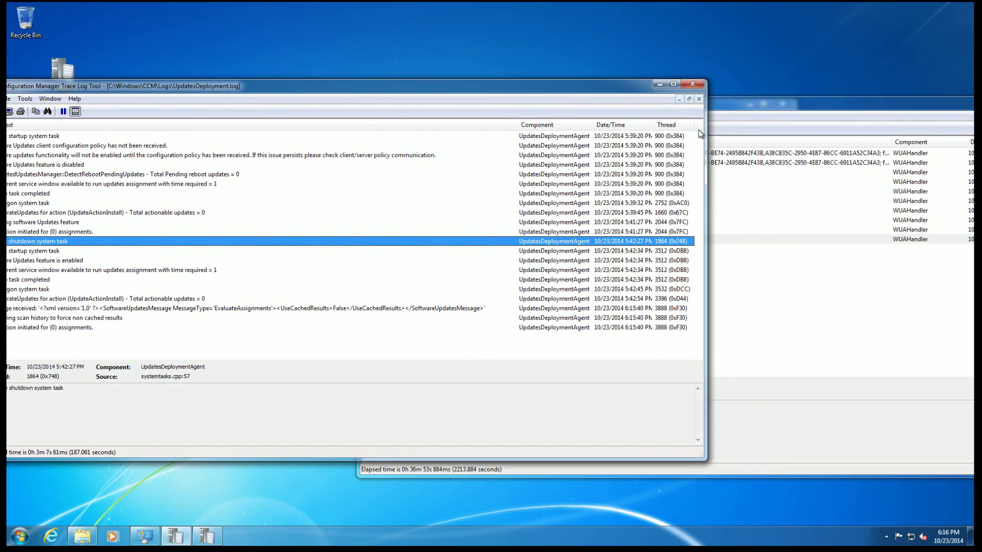
pyautogui.moveTo(703, 130); pyautogui.dragTo(384, 128)
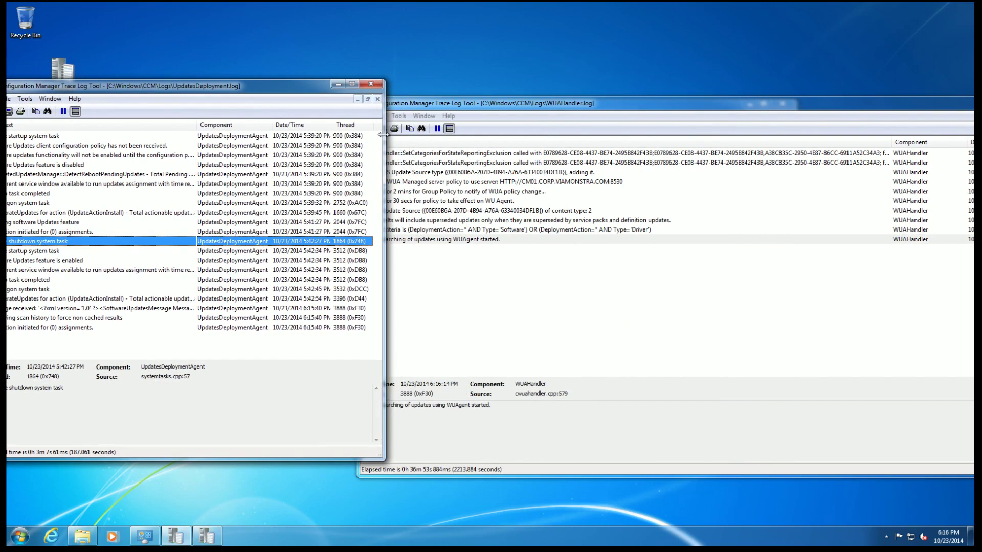
pyautogui.moveTo(519, 105); pyautogui.dragTo(528, 98)
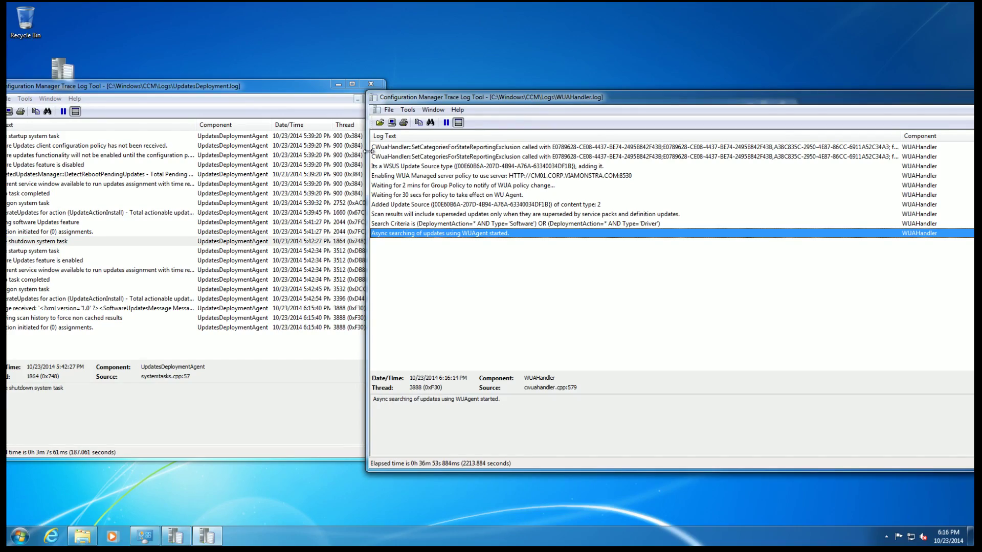
pyautogui.moveTo(367, 151); pyautogui.dragTo(457, 151)
pyautogui.moveTo(310, 84); pyautogui.dragTo(352, 101)
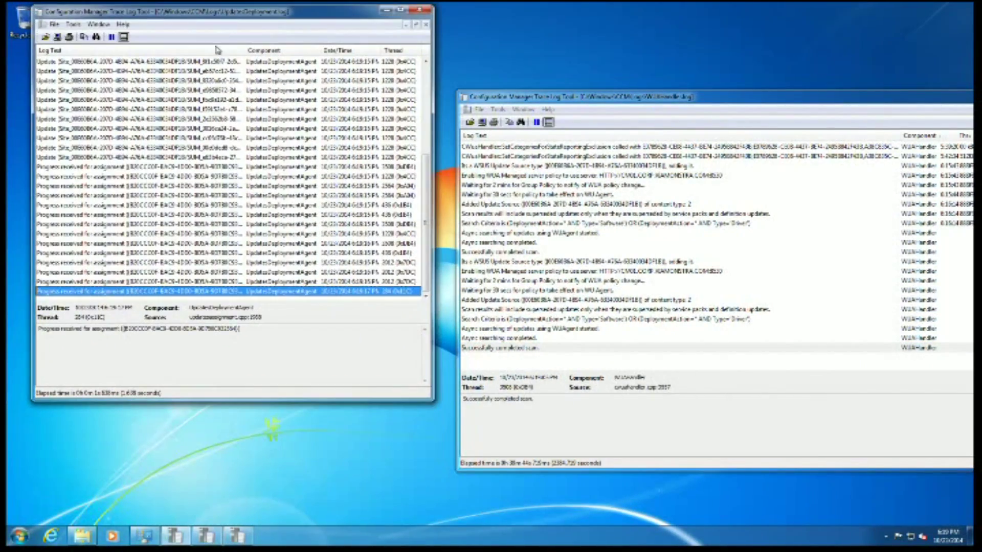
# Examine the update download progress entries in the UpdatesDeployment log and the managed server policy entry in the WUAHandler log
pyautogui.click(176, 140)
pyautogui.press('Up')
pyautogui.press('Up')
pyautogui.press('Up')
pyautogui.press('Up')
pyautogui.press('Up')
pyautogui.scroll(-2, 345, 206)
pyautogui.scroll(5, 227, 186)
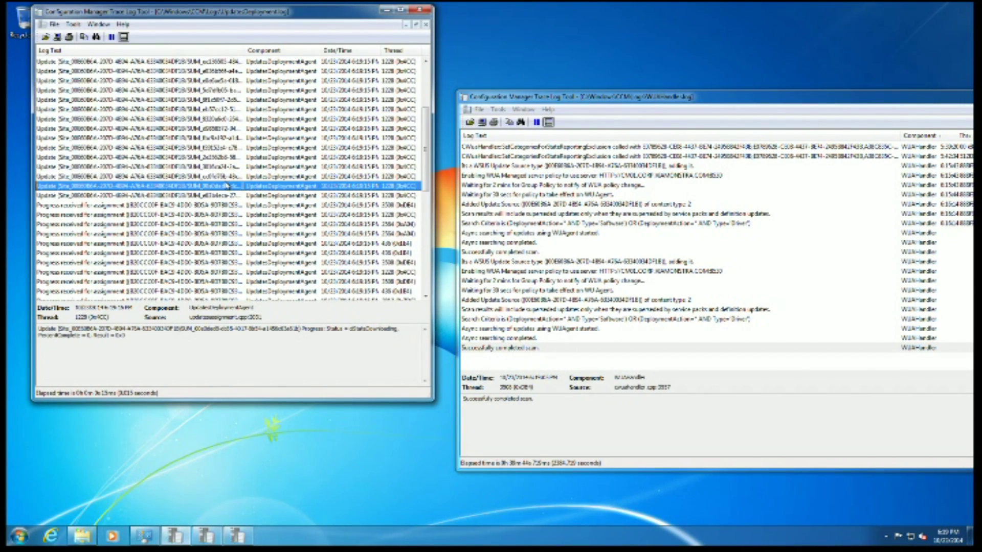
pyautogui.scroll(-3, 233, 199)
pyautogui.click(629, 271)
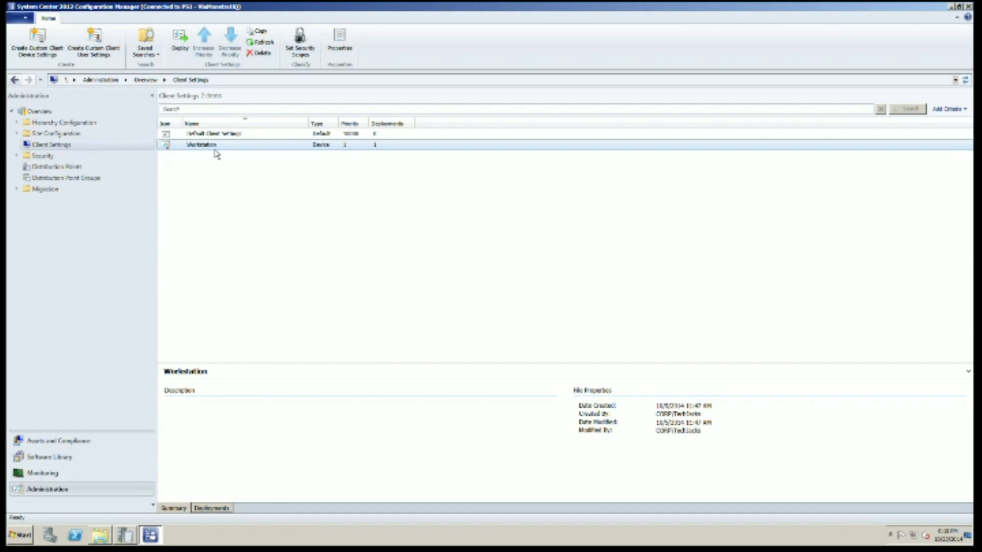
# In the Configuration Manager console, enable Software Updates among the Workstation client settings' custom settings and show its device settings
pyautogui.doubleClick(215, 149)
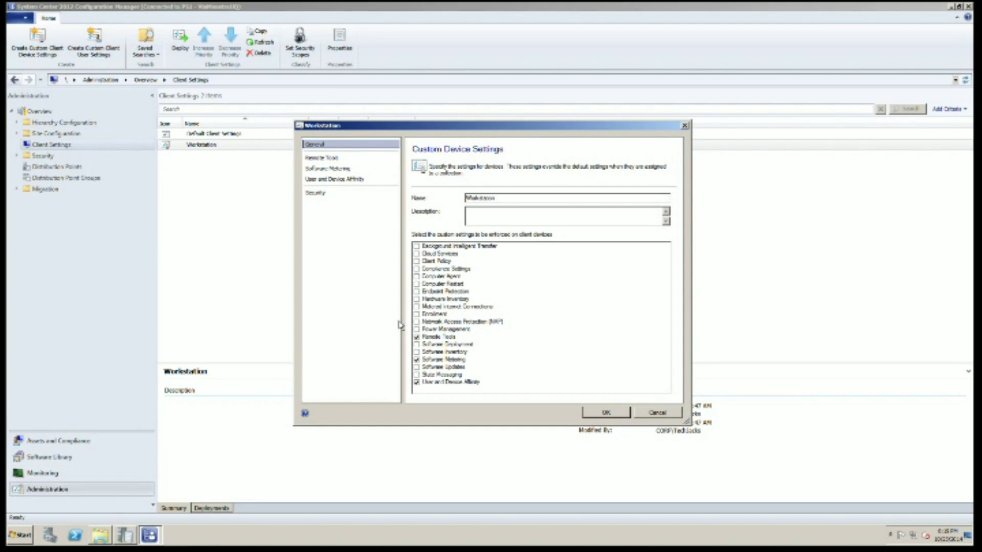
pyautogui.click(417, 367)
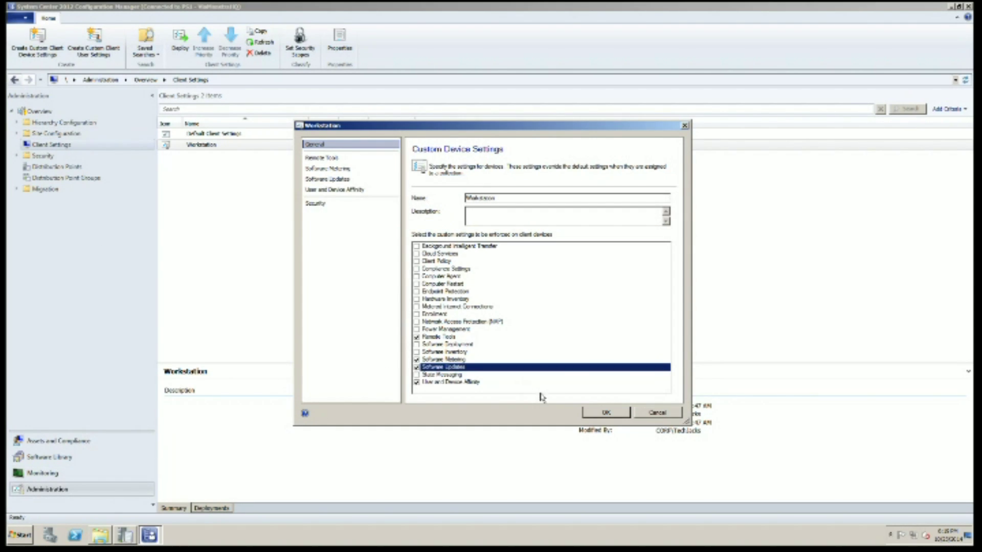
pyautogui.click(343, 179)
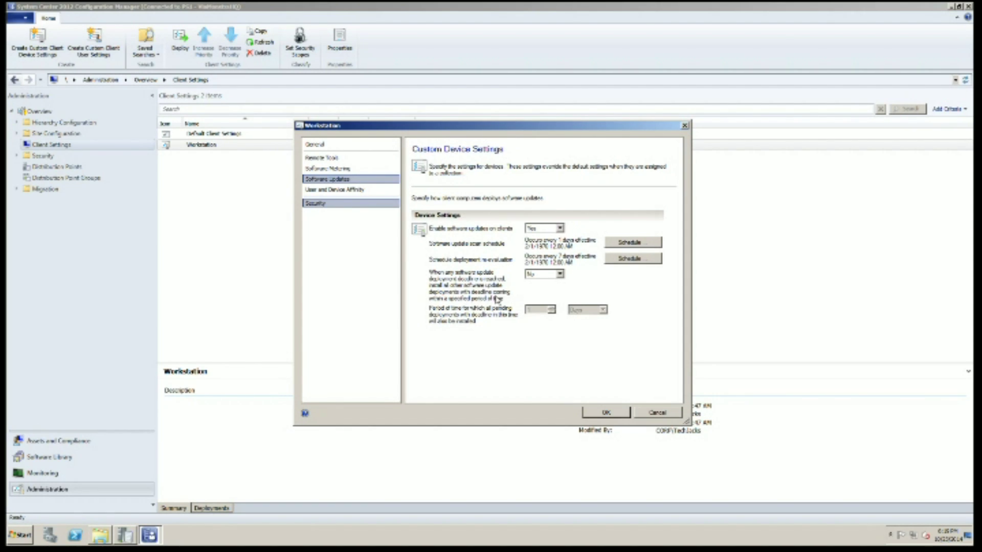
# Set installing all other update deployments when a deadline is reached to Yes, with a period of 2 Hours, and save the Workstation settings
pyautogui.click(545, 274)
pyautogui.click(541, 290)
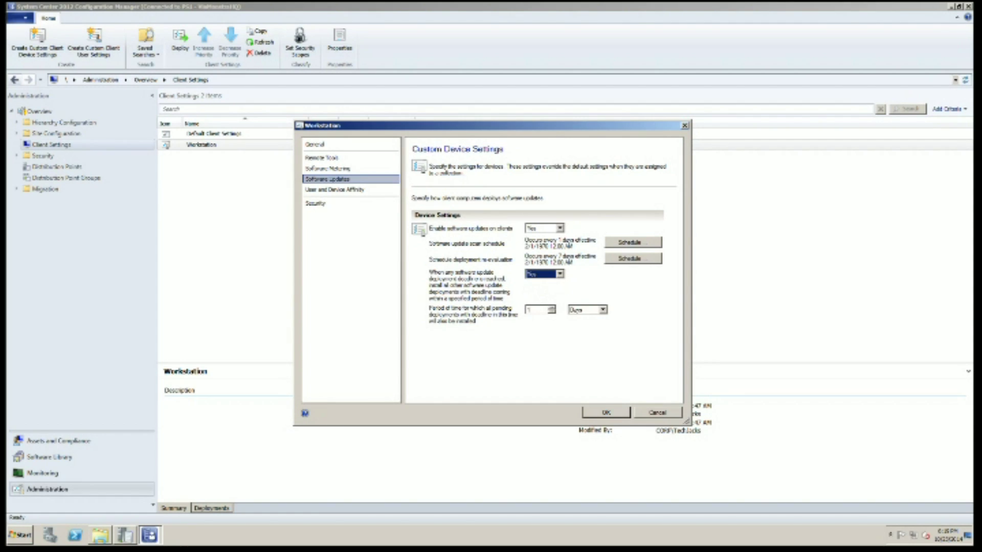
pyautogui.click(588, 310)
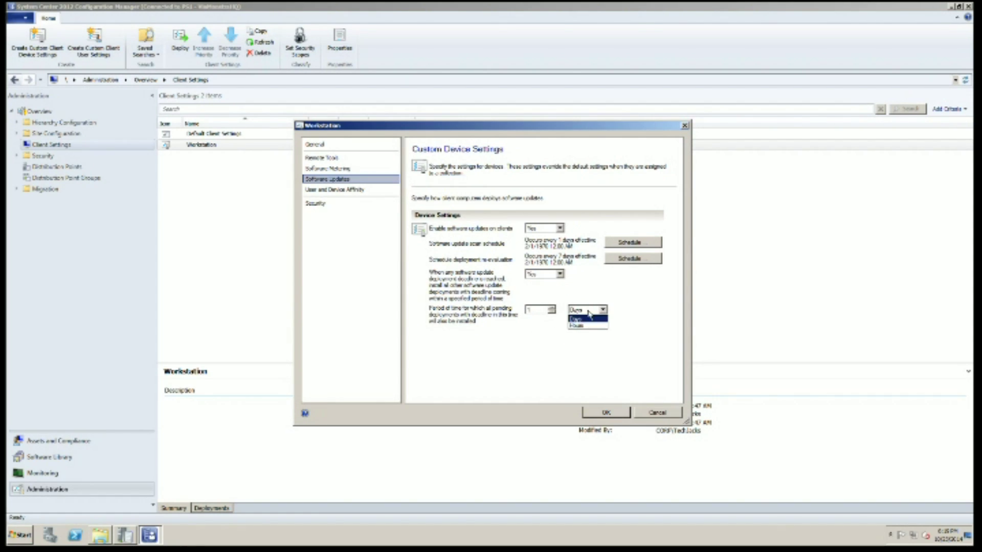
pyautogui.click(582, 326)
pyautogui.click(552, 309)
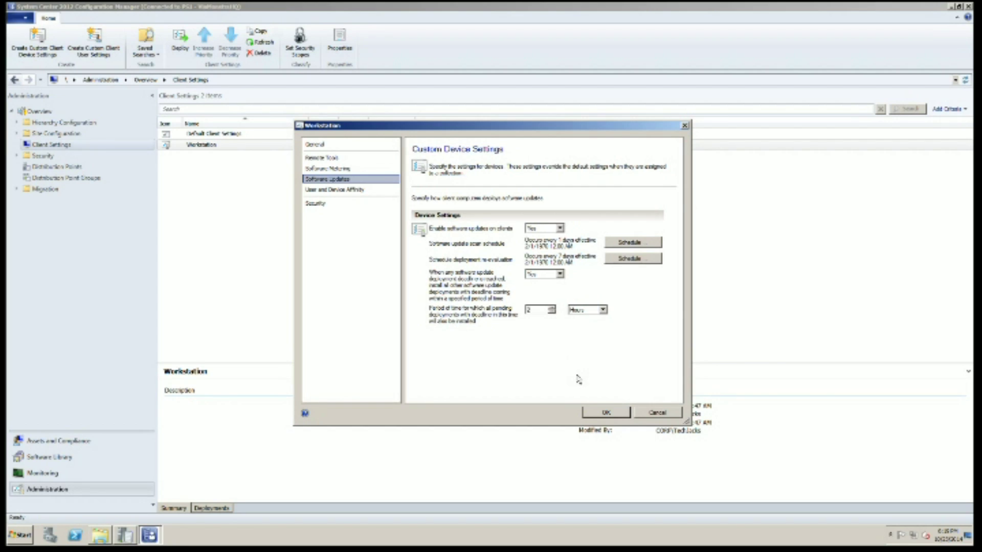
pyautogui.click(605, 413)
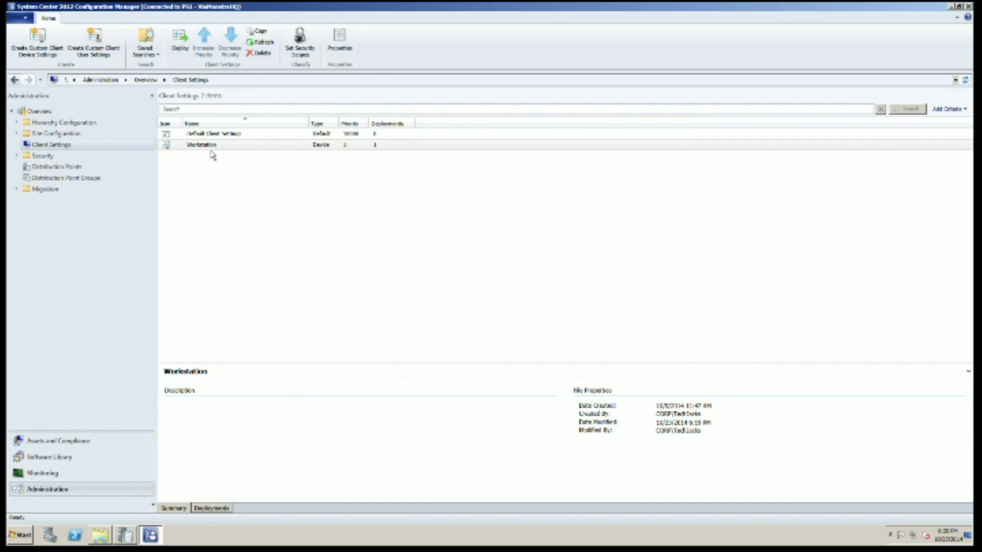
# Refresh the Workstation entry in the client settings list
pyautogui.click(244, 144)
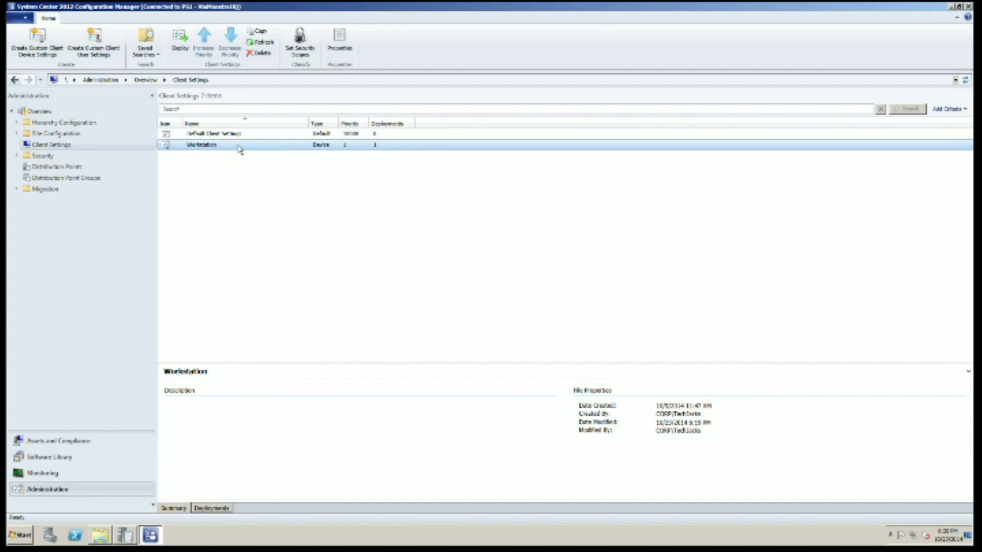
pyautogui.rightClick(240, 150)
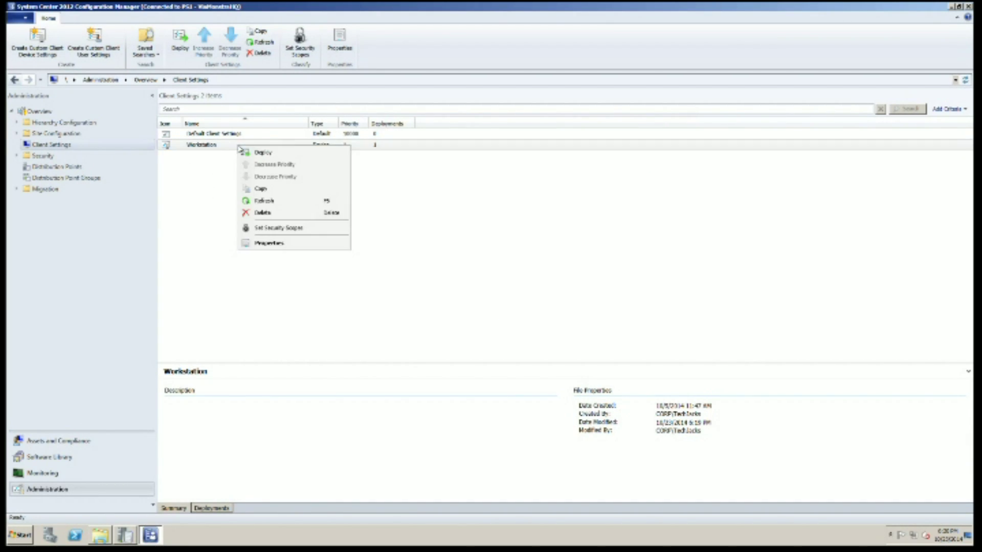
pyautogui.click(266, 201)
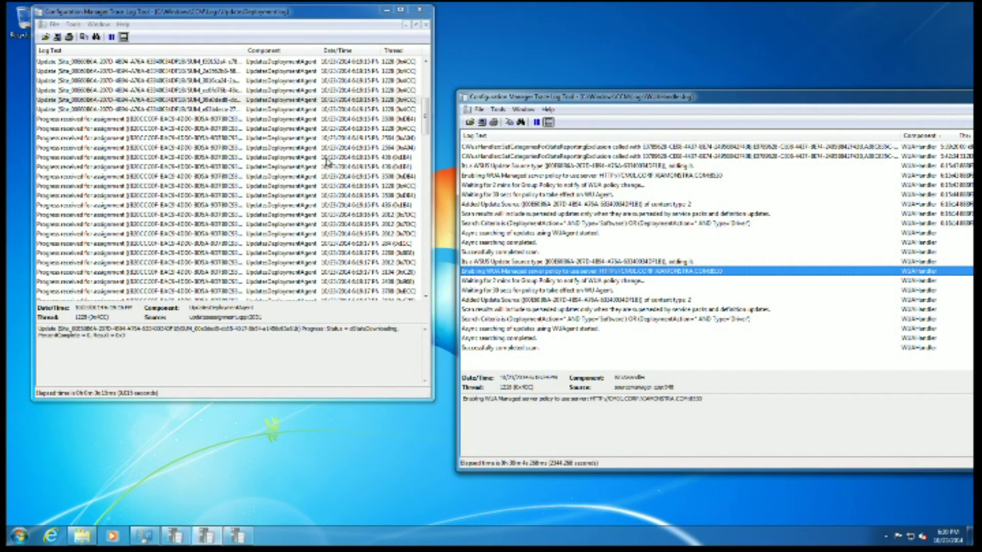
# Examine the newest UpdatesDeployment log entries on the client, enlarge that log window, and move the WUAHandler log fully into view
pyautogui.click(327, 163)
pyautogui.scroll(-10, 409, 234)
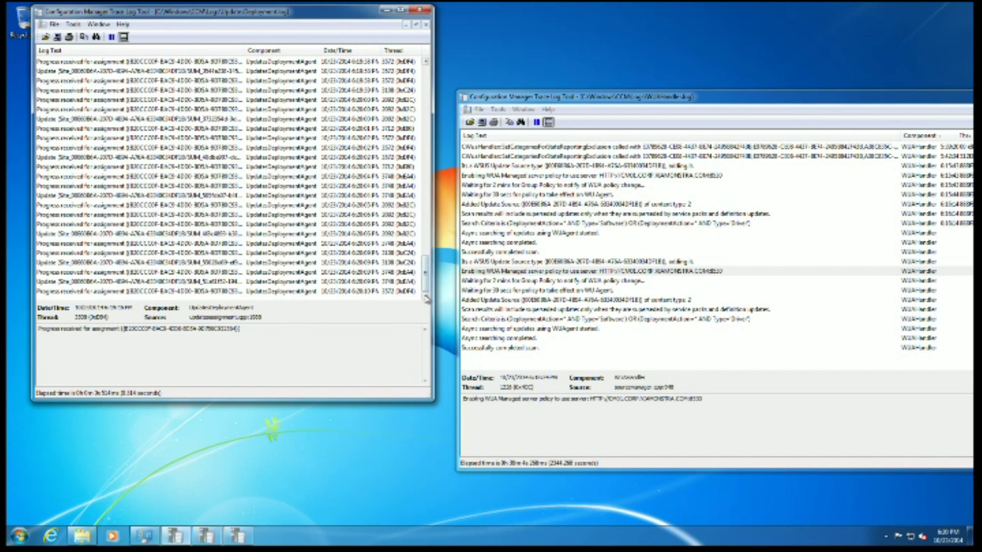
pyautogui.moveTo(428, 395); pyautogui.dragTo(455, 423)
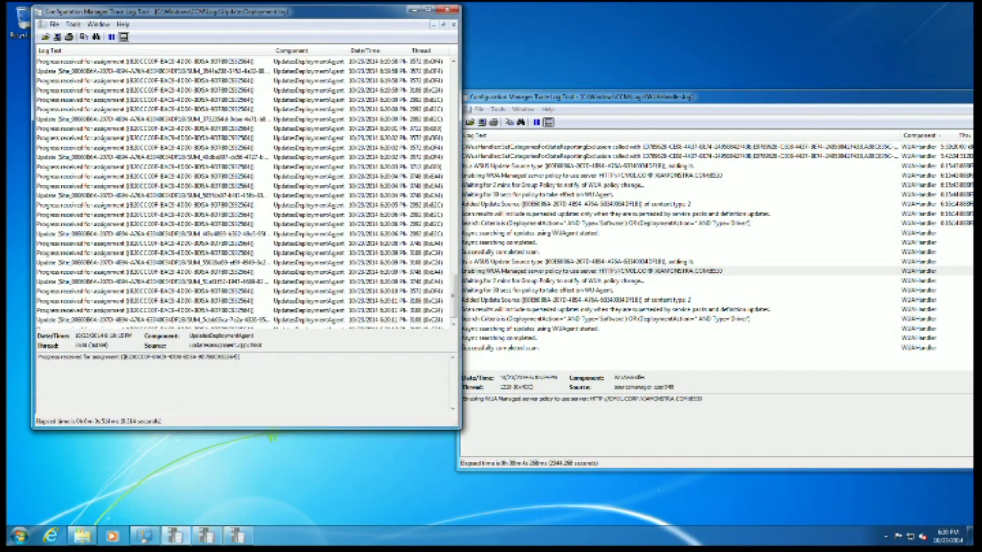
pyautogui.moveTo(291, 18); pyautogui.dragTo(272, 32)
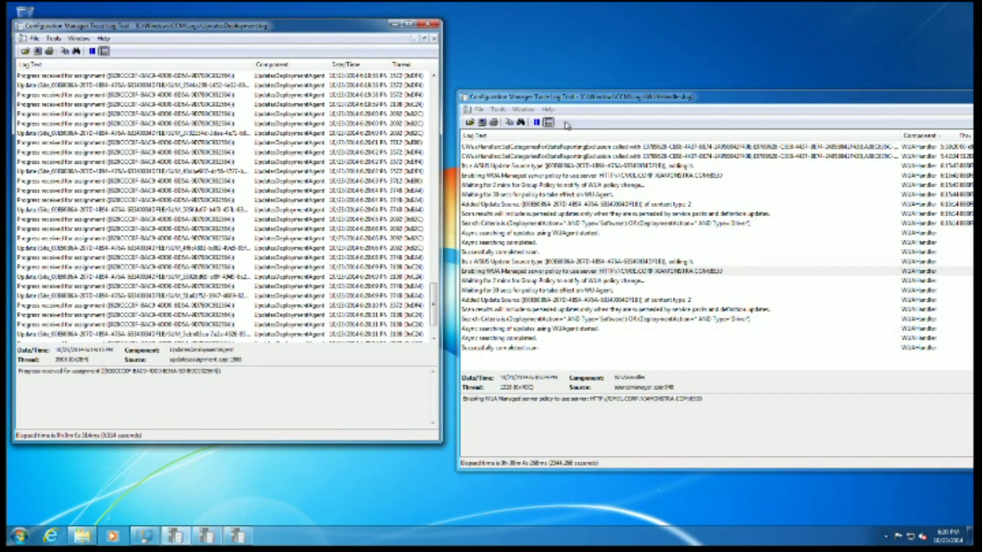
pyautogui.moveTo(650, 102); pyautogui.dragTo(379, 70)
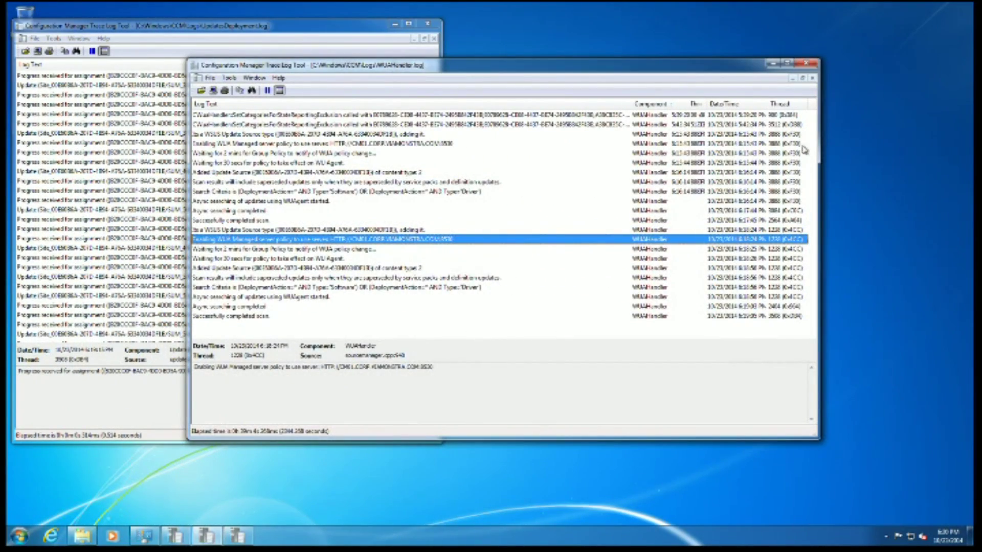
# Narrow the WUAHandler log window, place it beside the UpdatesDeployment log, and examine the newest UpdatesDeployment entries
pyautogui.moveTo(816, 144); pyautogui.dragTo(682, 138)
pyautogui.moveTo(483, 60); pyautogui.dragTo(483, 31)
pyautogui.moveTo(557, 44); pyautogui.dragTo(817, 36)
pyautogui.click(253, 296)
pyautogui.scroll(-7, 251, 301)
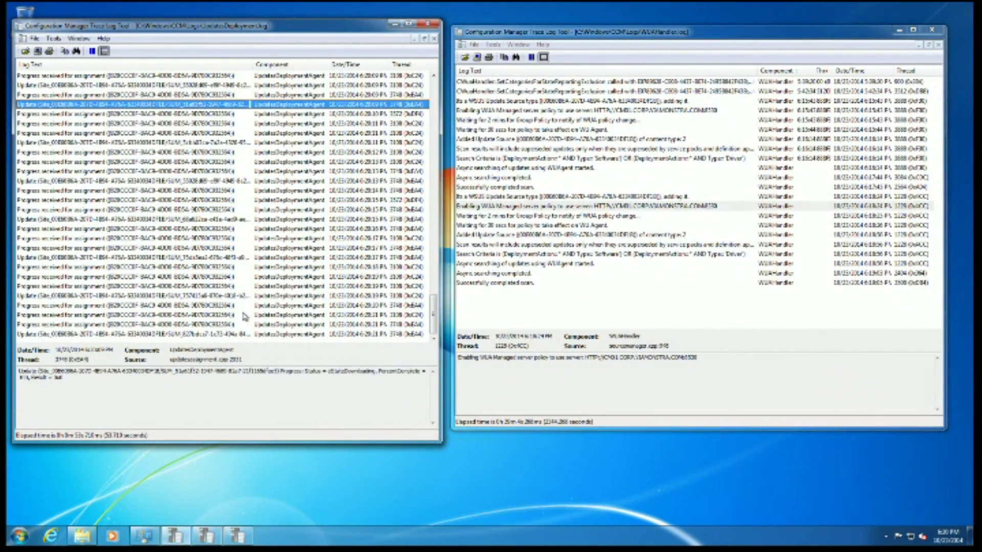
pyautogui.click(212, 276)
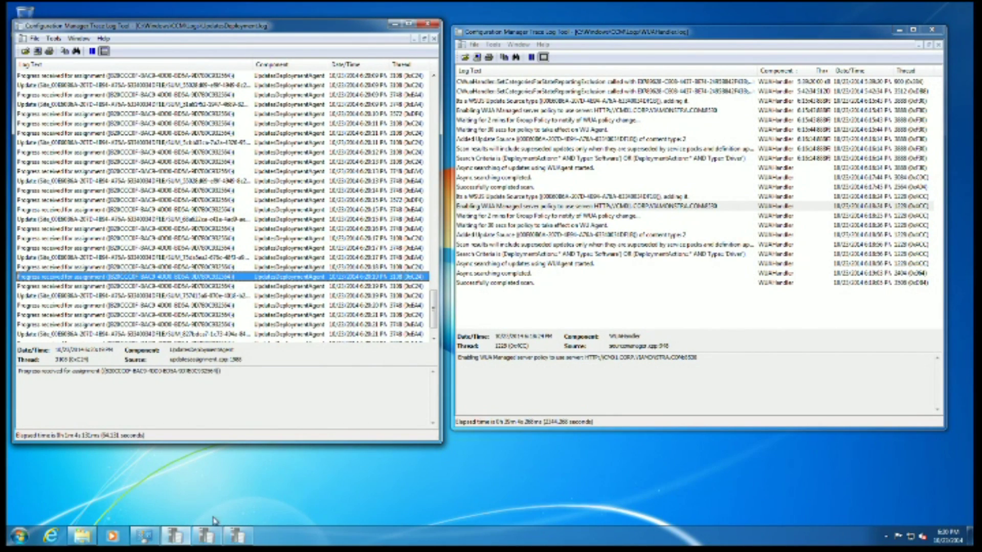
# Load the UpdatesHandler log from the client's Logs folder into the empty Trace Log Tool window
pyautogui.click(233, 534)
pyautogui.click(46, 59)
pyautogui.moveTo(525, 153); pyautogui.dragTo(532, 260)
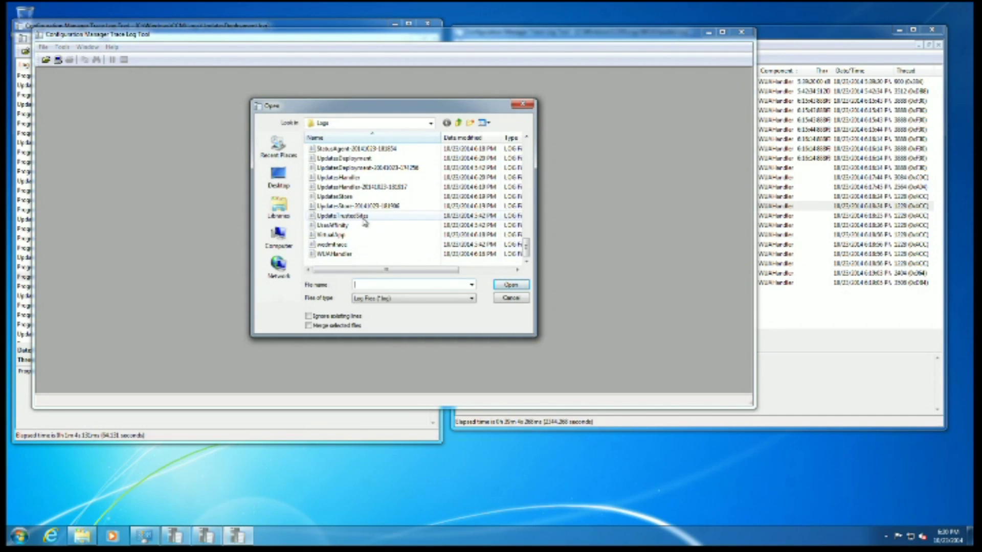
pyautogui.scroll(1, 364, 200)
pyautogui.click(347, 187)
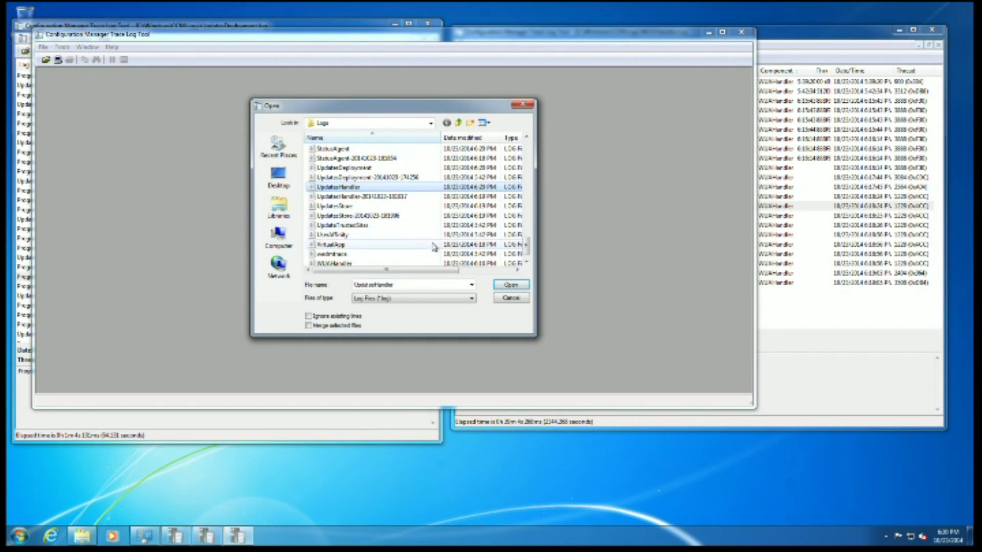
pyautogui.click(510, 285)
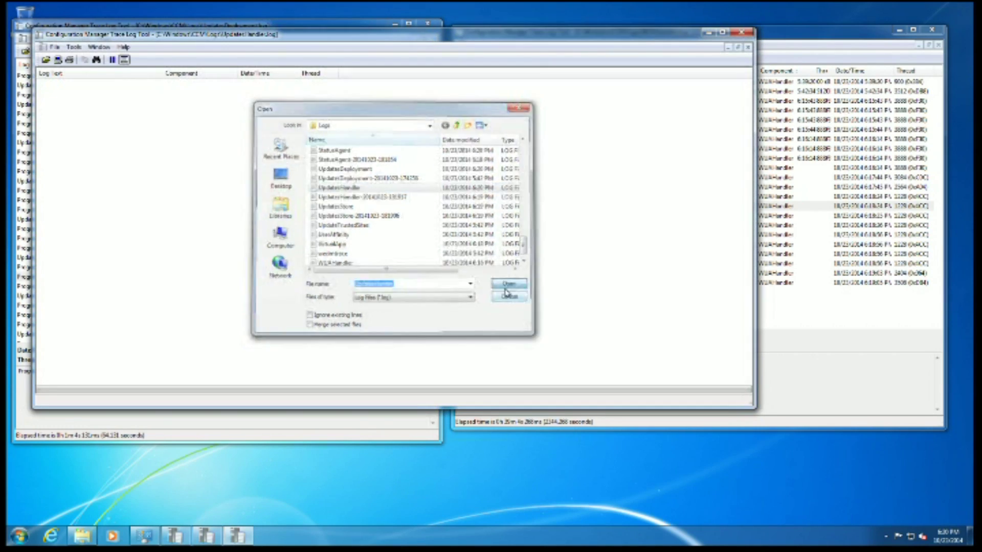
# Examine the content download entries in the UpdatesHandler log and move its window lower, over the other two logs
pyautogui.click(267, 219)
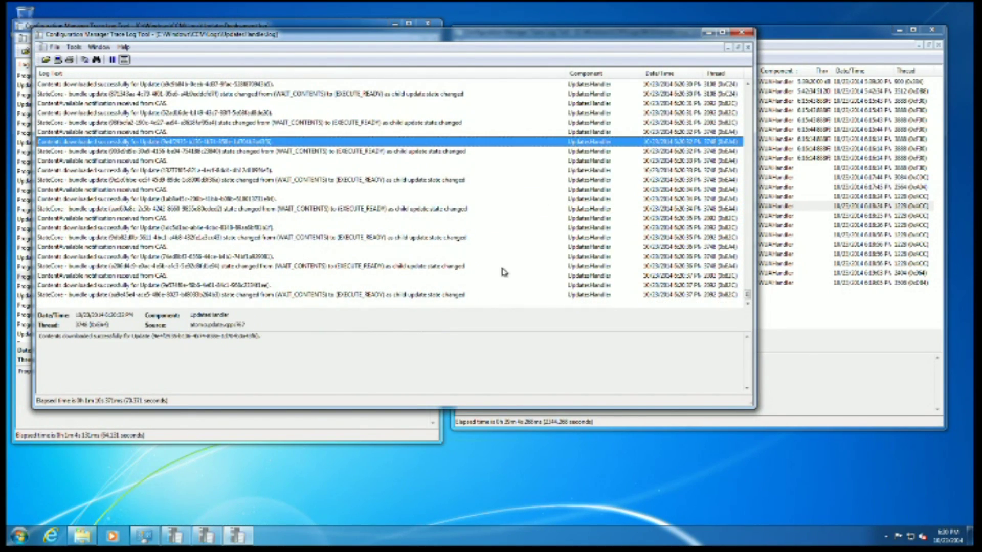
pyautogui.moveTo(498, 43)
pyautogui.mouseDown()
pyautogui.moveTo(575, 130)
pyautogui.moveTo(594, 129)
pyautogui.mouseUp()
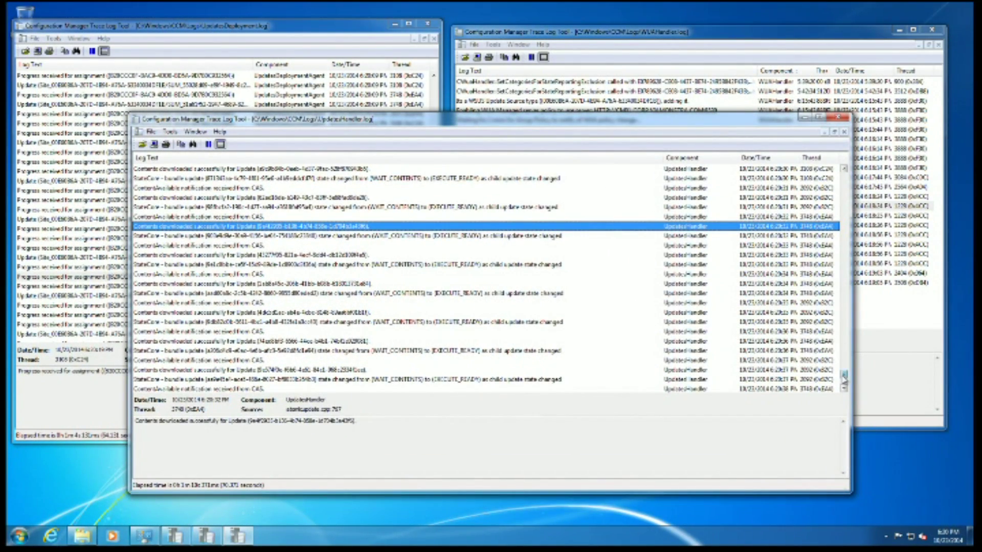
pyautogui.scroll(4, 818, 415)
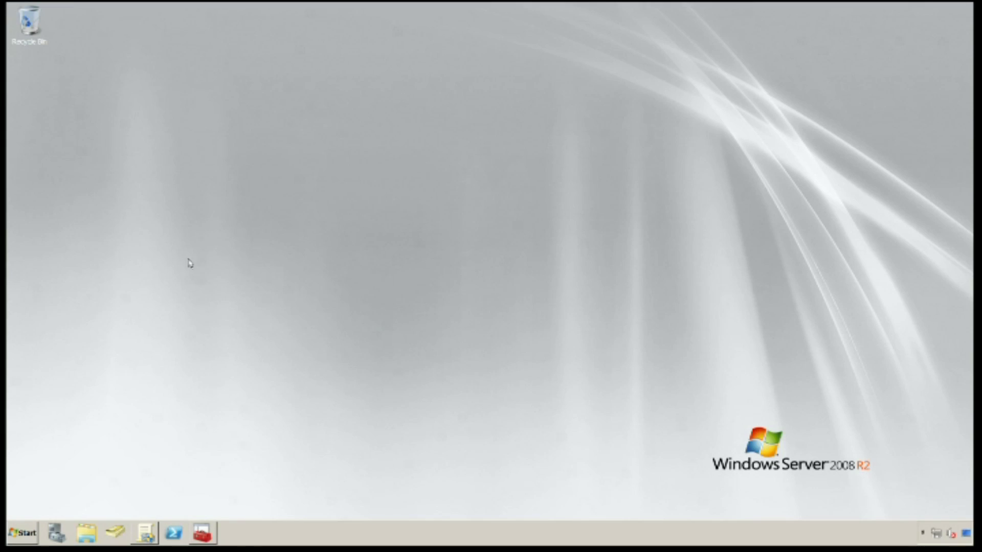
pyautogui.click(144, 535)
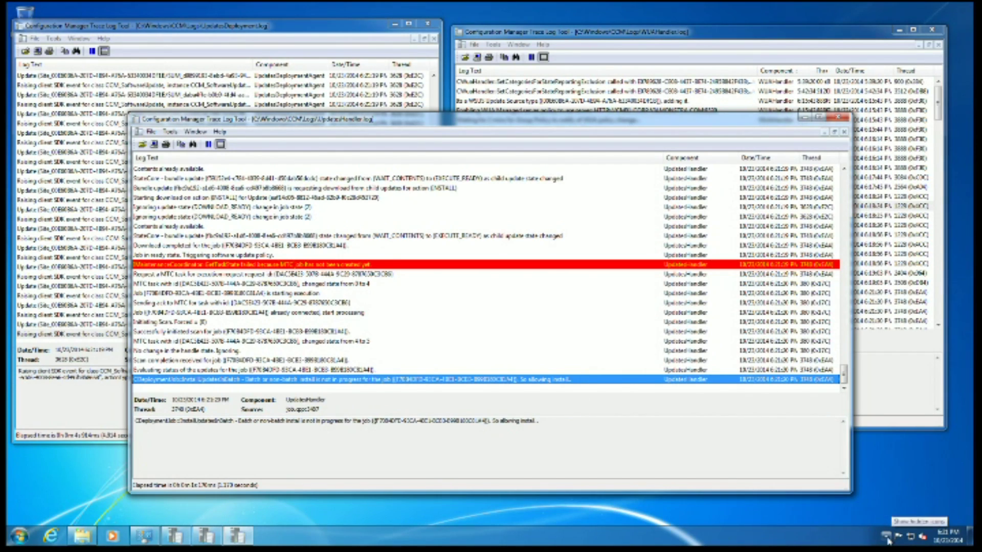
pyautogui.click(21, 535)
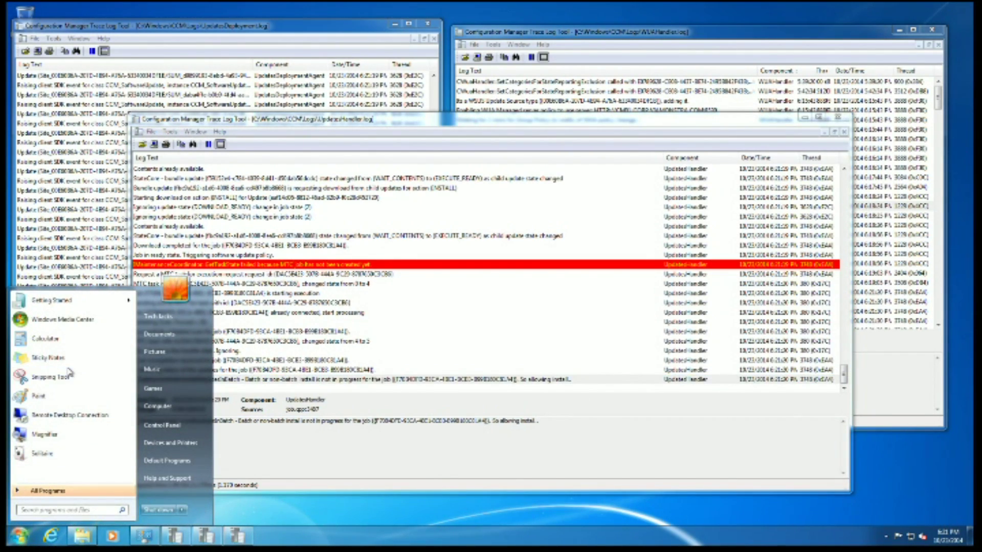
pyautogui.click(47, 490)
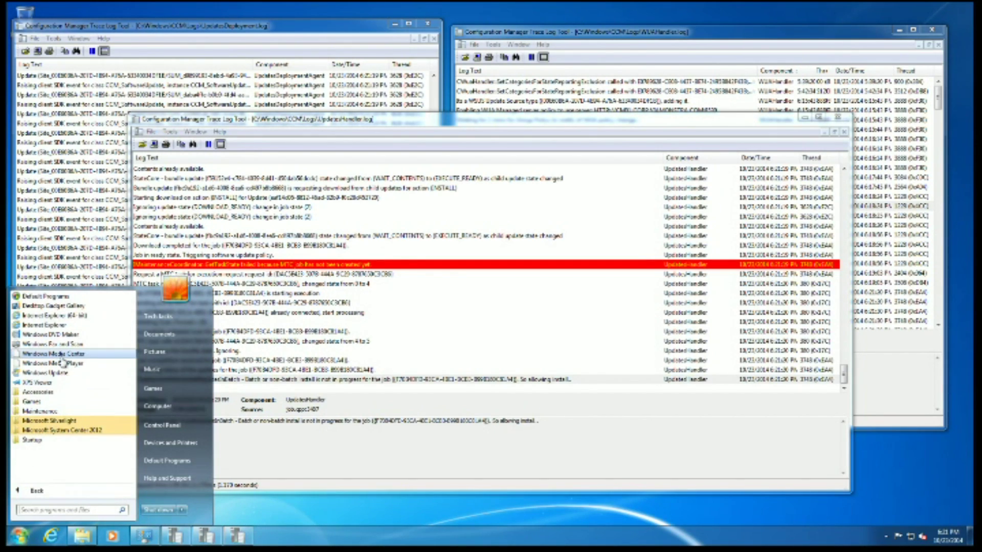
pyautogui.click(53, 434)
pyautogui.press('Escape')
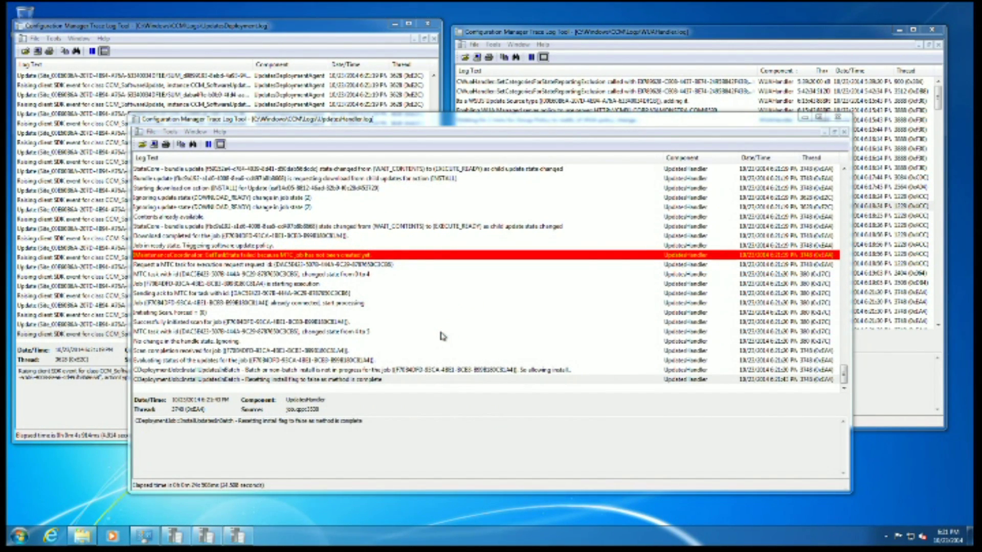
# Examine the newest installation and scan entries in the UpdatesHandler, UpdatesDeployment and WUAHandler logs
pyautogui.click(424, 331)
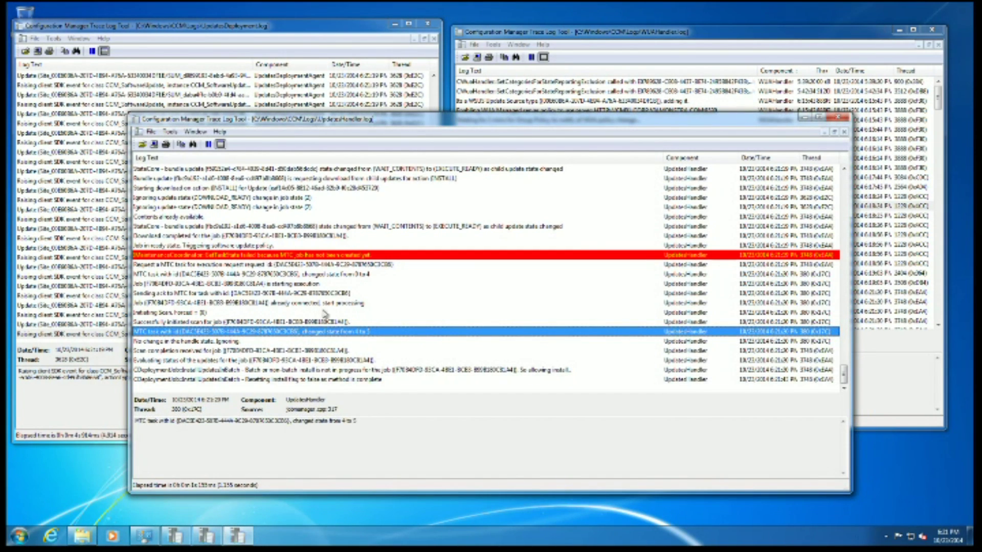
pyautogui.click(64, 280)
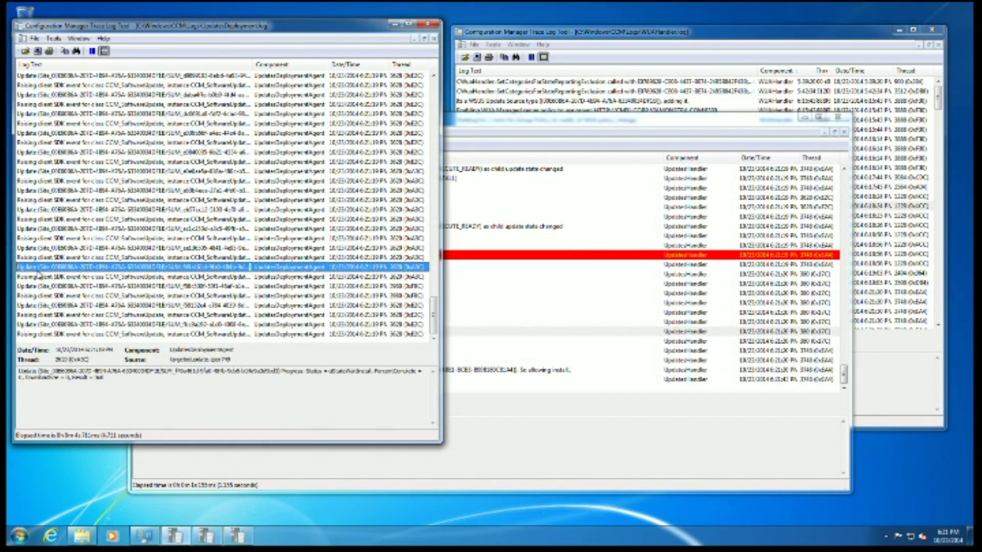
pyautogui.click(618, 86)
pyautogui.scroll(-1, 602, 278)
pyautogui.scroll(-20, 602, 278)
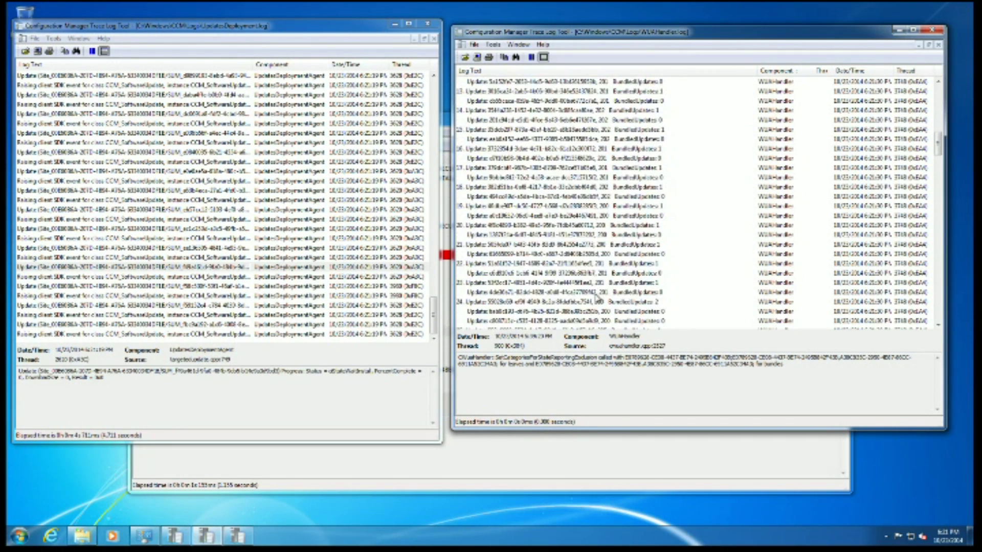
pyautogui.scroll(-4, 595, 322)
# Open Software Center on the client and review the installation status of all the deployed updates
pyautogui.click(111, 476)
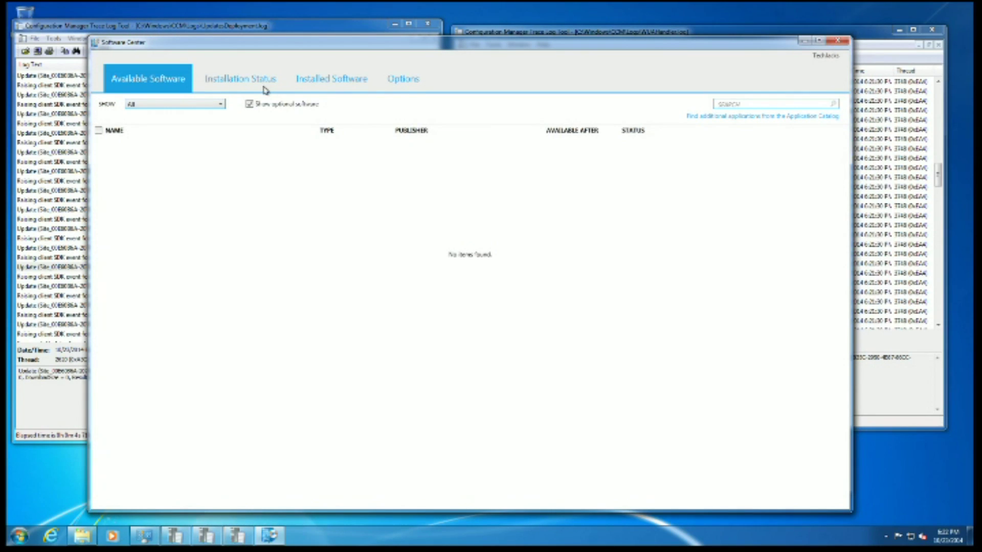
pyautogui.click(248, 85)
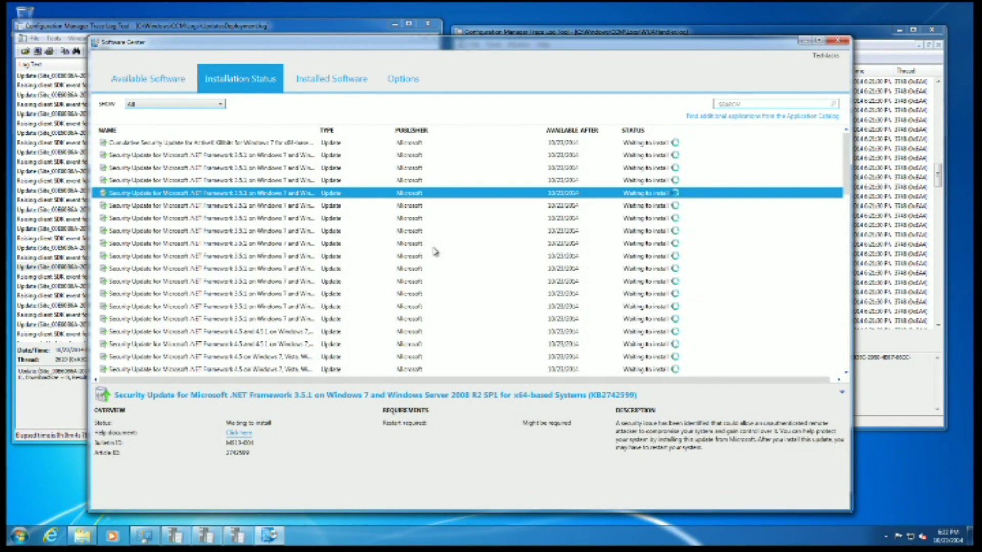
pyautogui.scroll(-10, 433, 247)
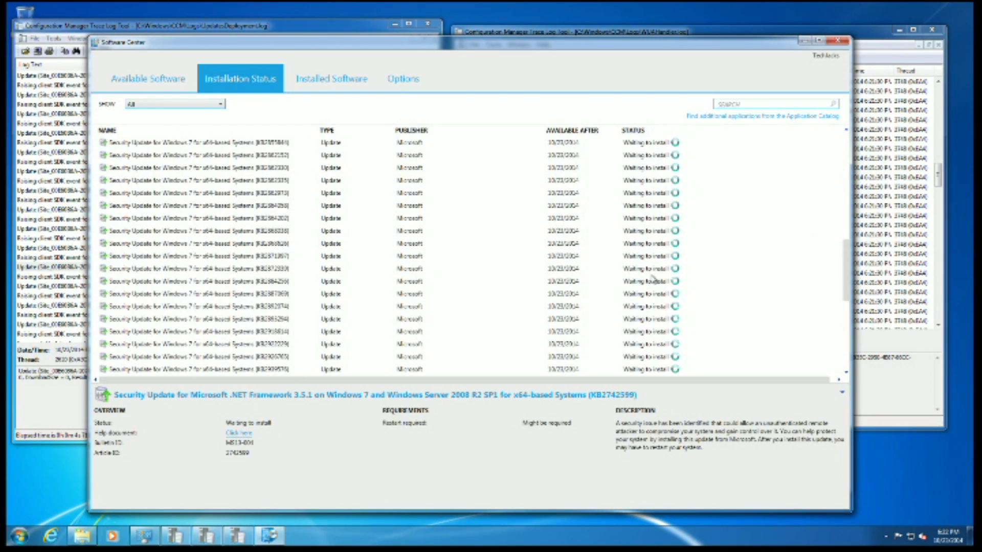
pyautogui.scroll(-6, 523, 310)
pyautogui.scroll(8, 464, 313)
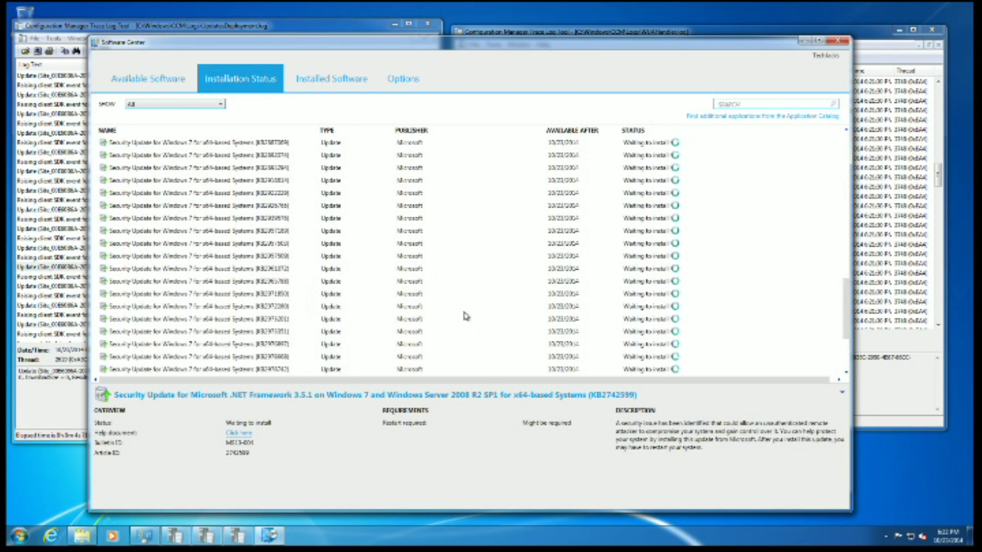
pyautogui.scroll(4, 229, 220)
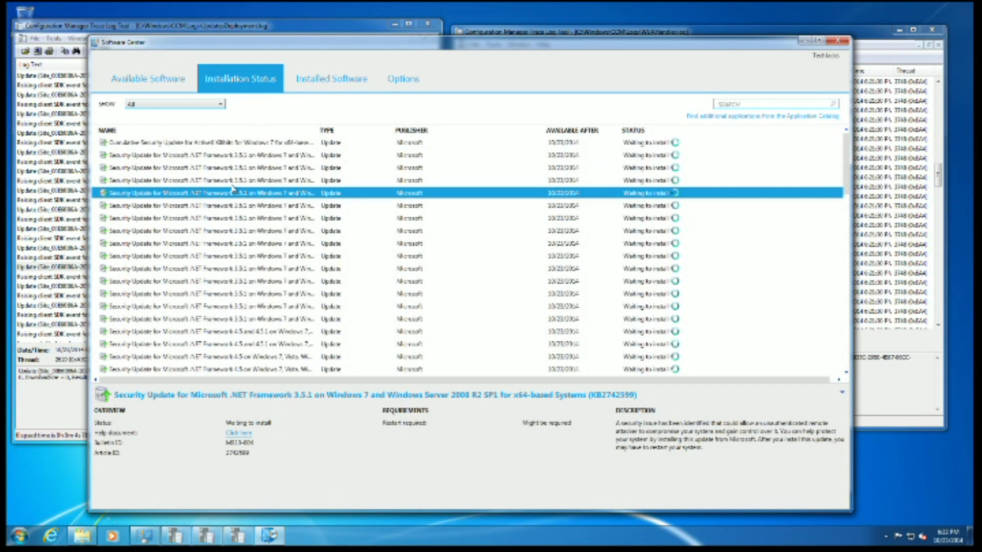
pyautogui.scroll(-6, 242, 194)
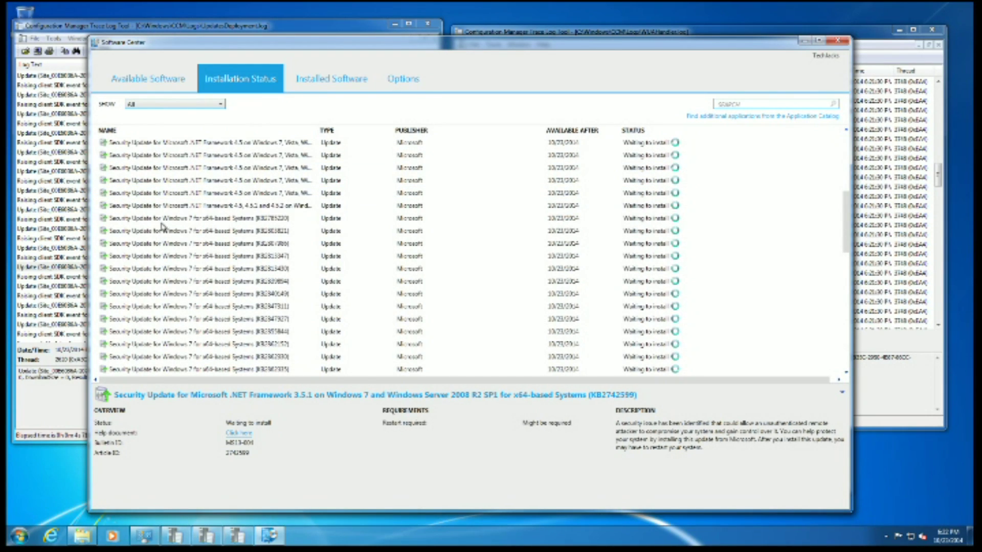
# View the details of Windows 7 security updates KB2785220 and KB2803821, and check the list for updates being installed
pyautogui.click(234, 219)
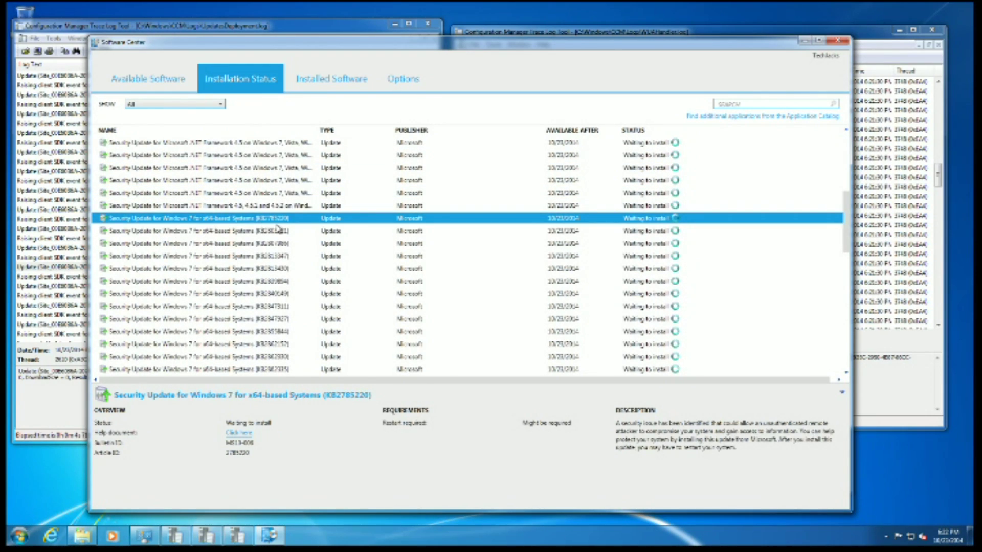
pyautogui.scroll(-1, 213, 263)
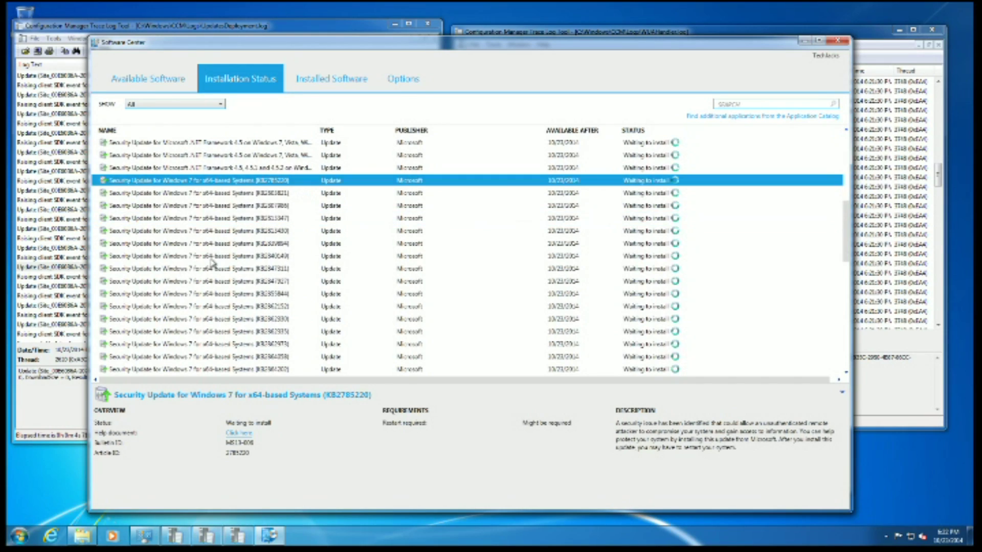
pyautogui.click(235, 194)
pyautogui.scroll(-7, 276, 250)
pyautogui.scroll(10, 288, 270)
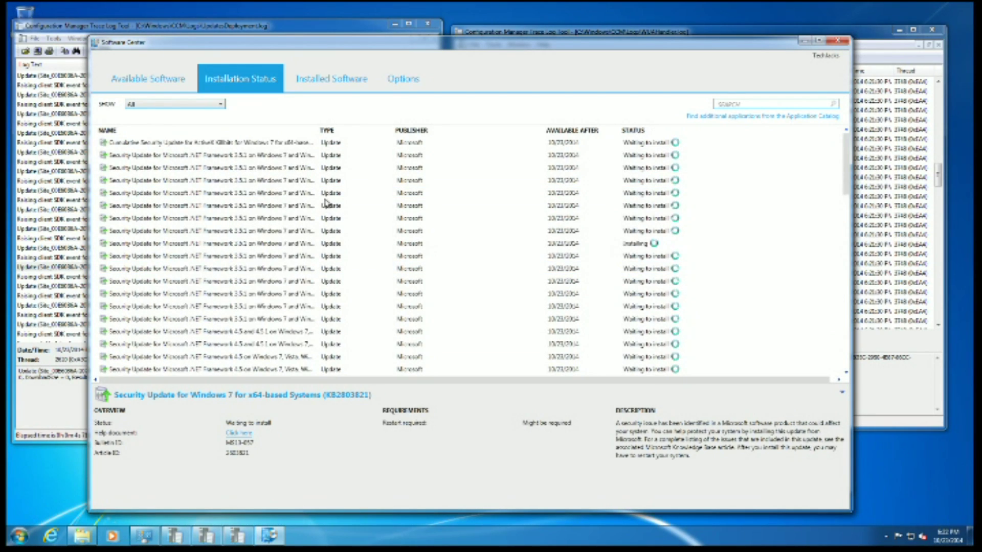
pyautogui.click(609, 245)
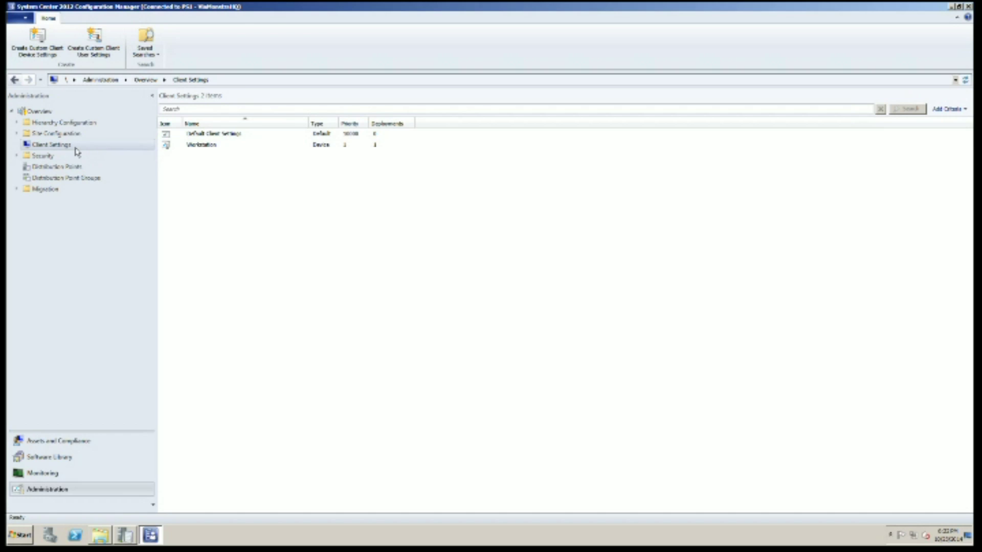
# In the Configuration Manager console, review the Workstation client settings for Software Updates and Remote Tools, and close them without changes
pyautogui.doubleClick(217, 149)
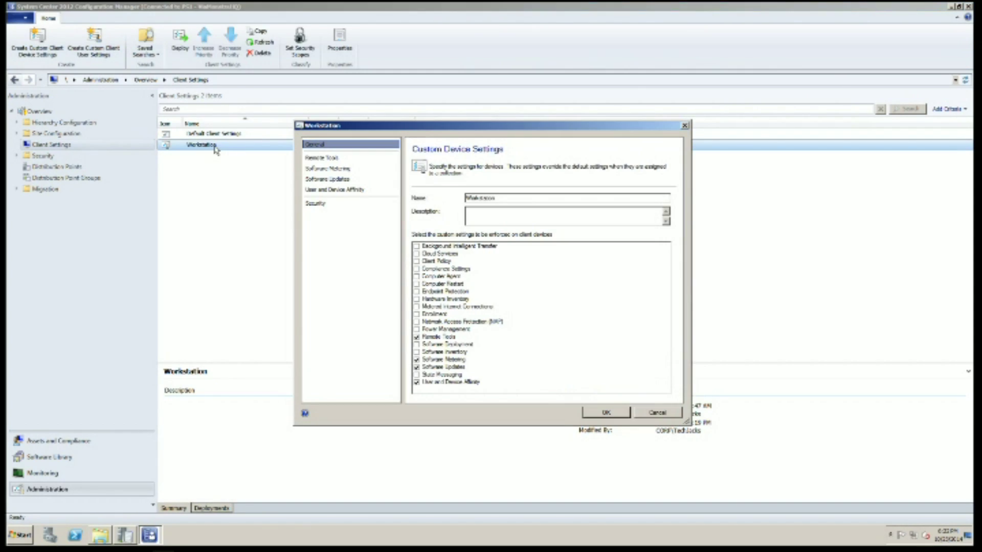
pyautogui.click(342, 180)
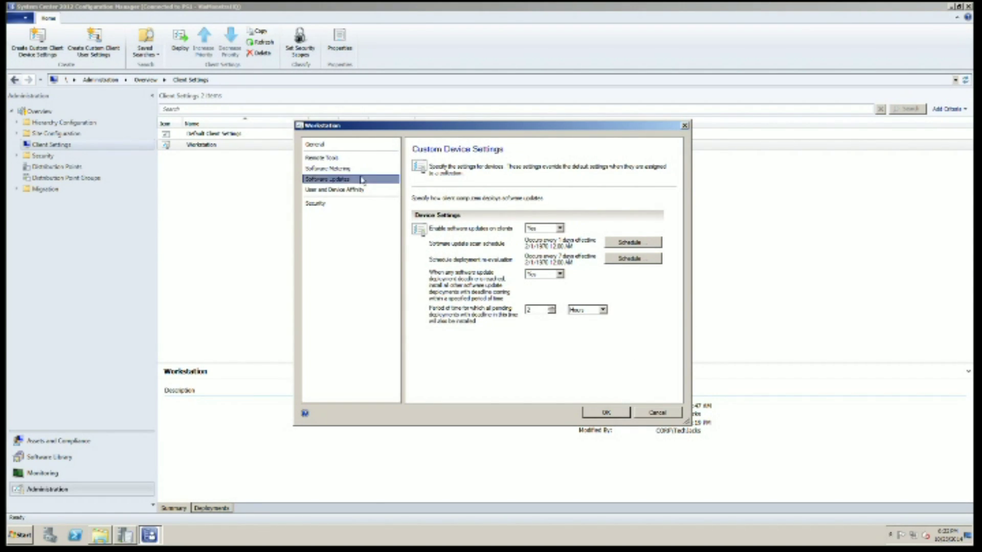
pyautogui.click(342, 159)
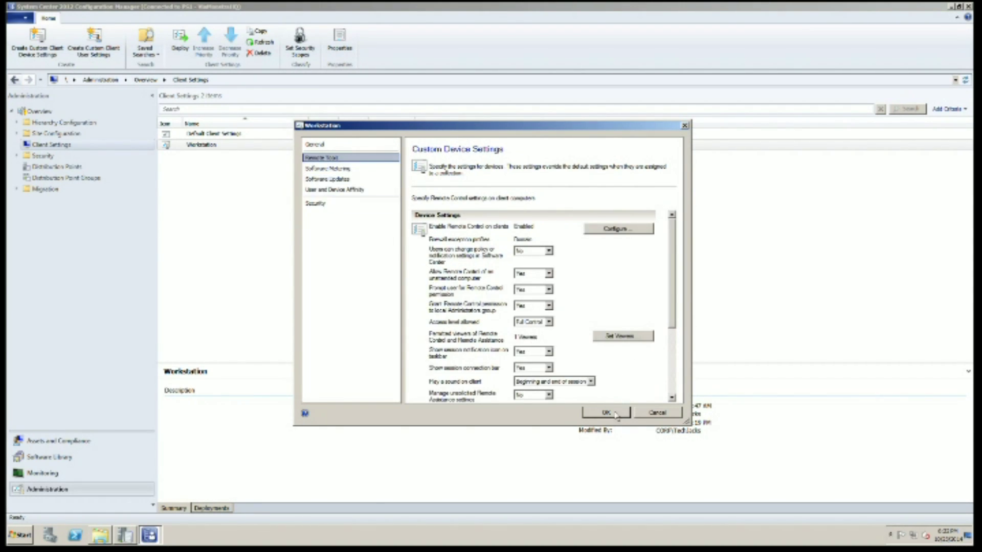
pyautogui.click(658, 413)
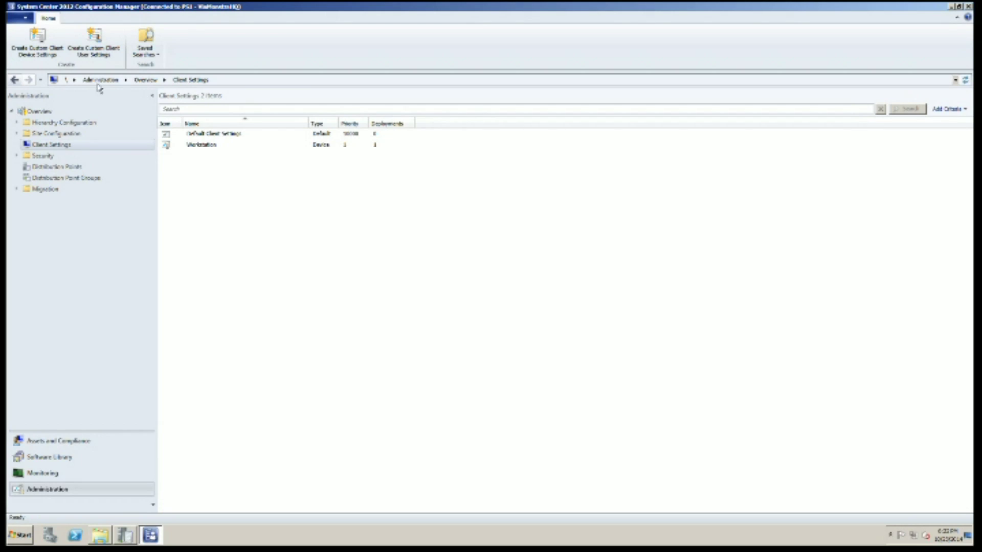
# Review the Critical Updates software update group and the deployment package in the Software Library, and switch to Assets and Compliance
pyautogui.click(44, 457)
pyautogui.click(65, 144)
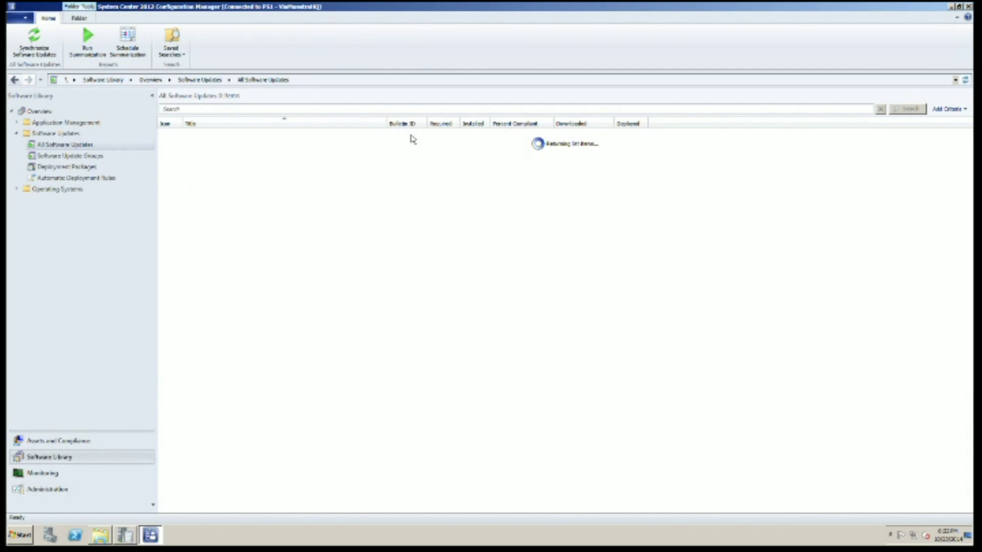
pyautogui.click(71, 156)
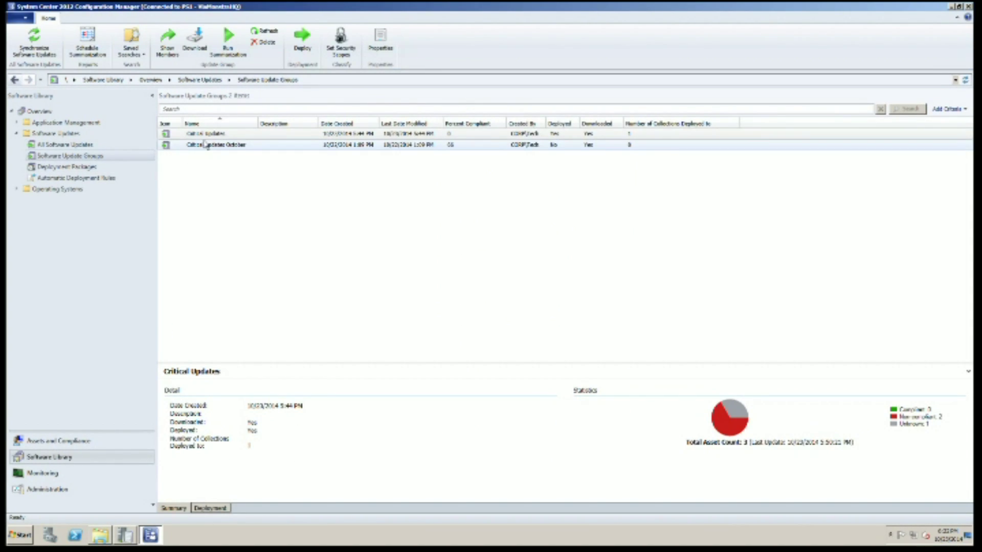
pyautogui.click(225, 134)
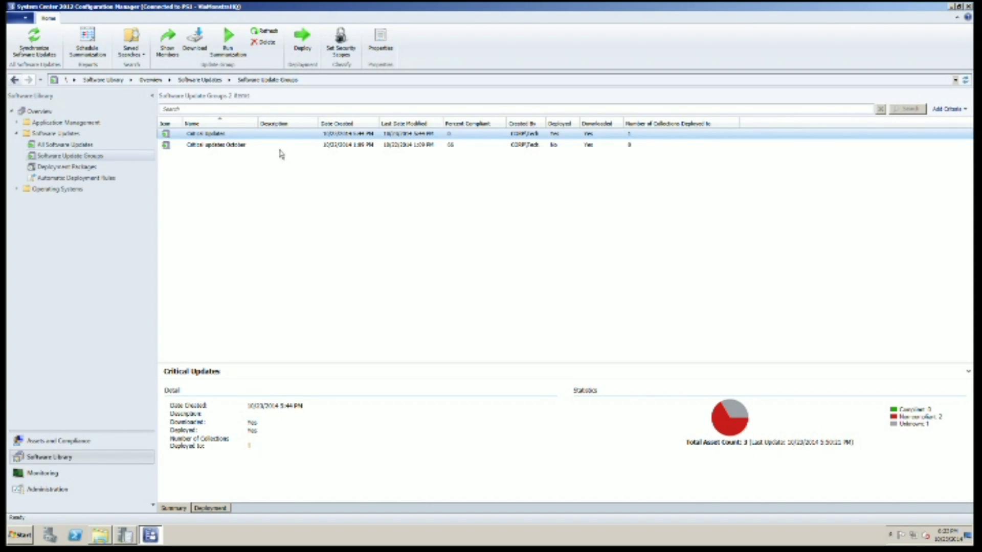
pyautogui.click(77, 168)
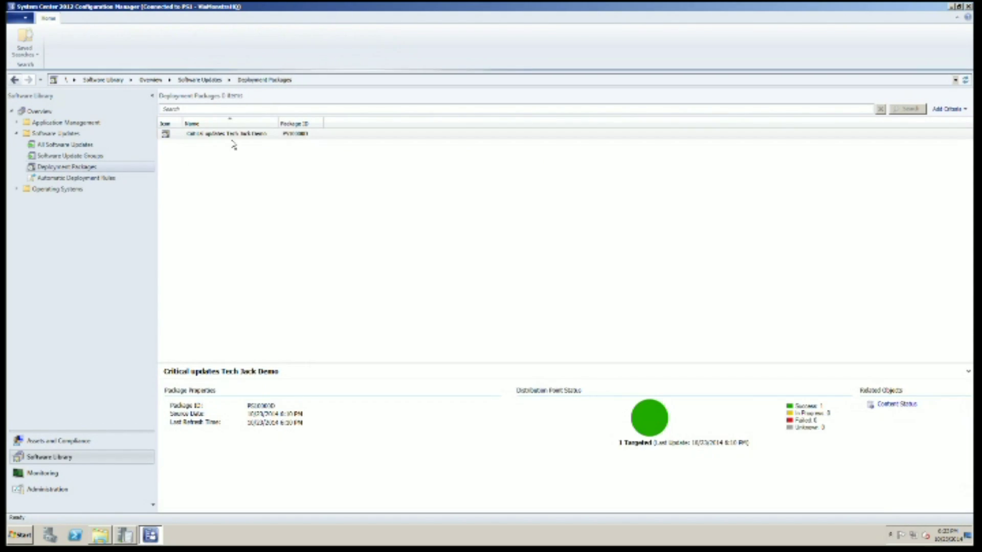
pyautogui.click(105, 158)
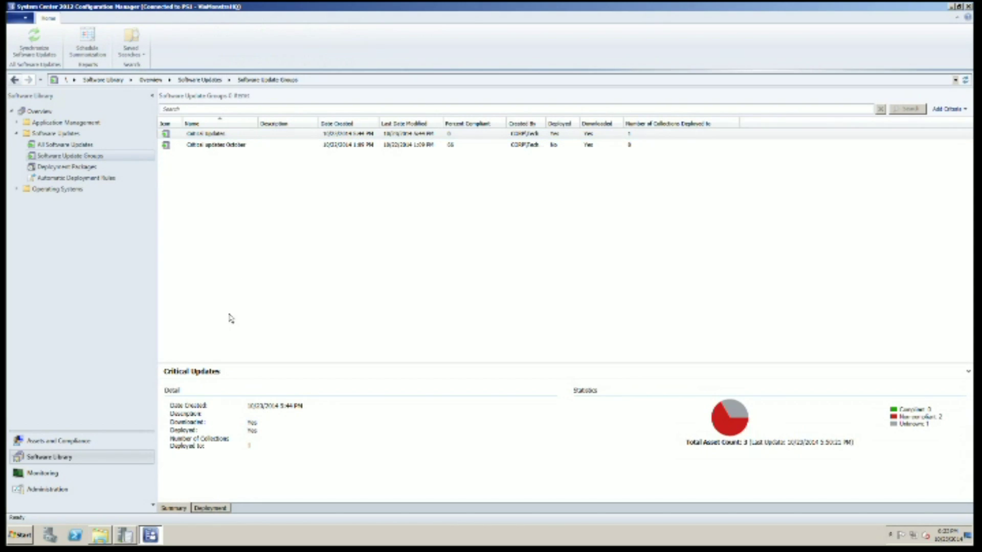
pyautogui.click(71, 441)
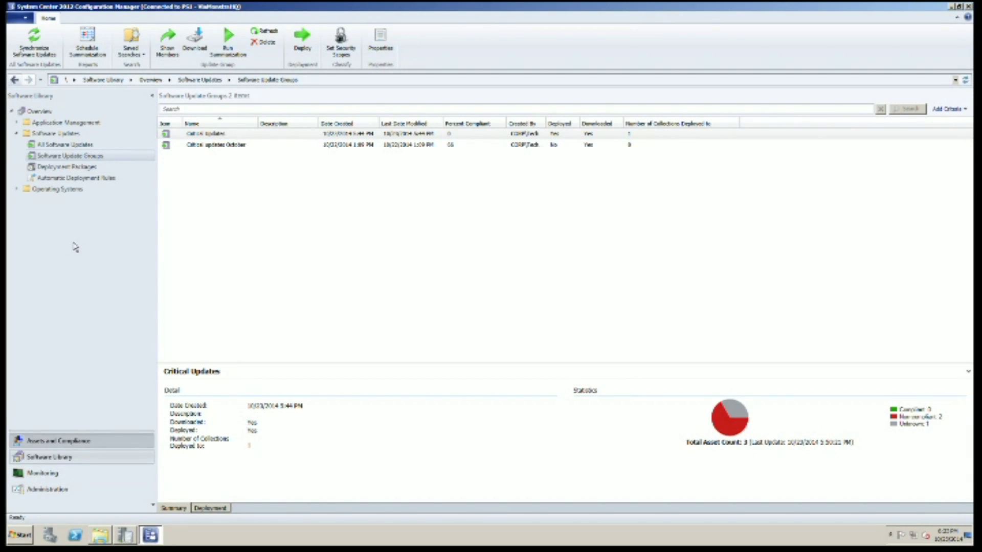
# Open the Automatic Deployment Rules, and on the client minimize Software Center and review the scan entries in UpdatesHandler.log
pyautogui.click(63, 177)
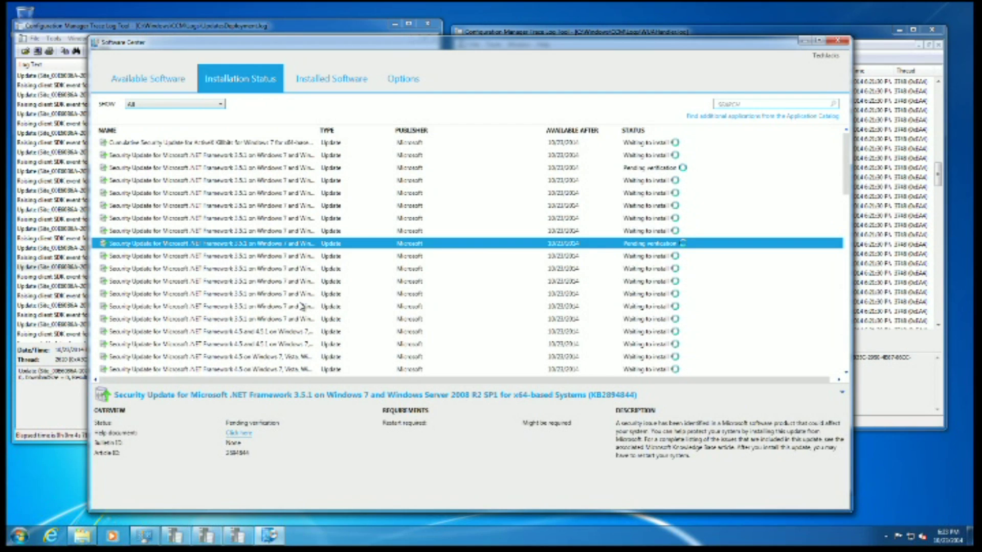
pyautogui.click(805, 41)
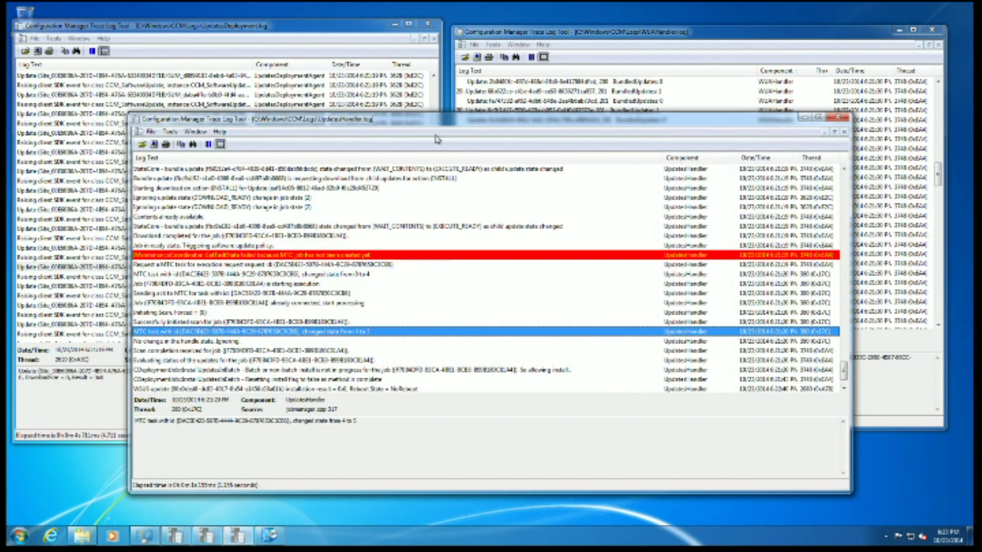
pyautogui.moveTo(475, 116); pyautogui.dragTo(487, 73)
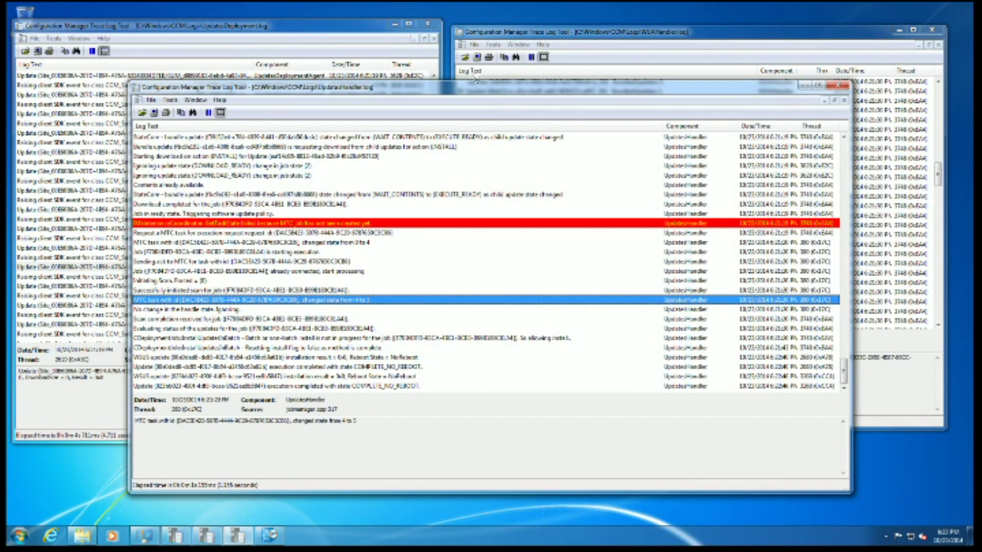
pyautogui.moveTo(475, 78); pyautogui.dragTo(442, 54)
pyautogui.click(335, 257)
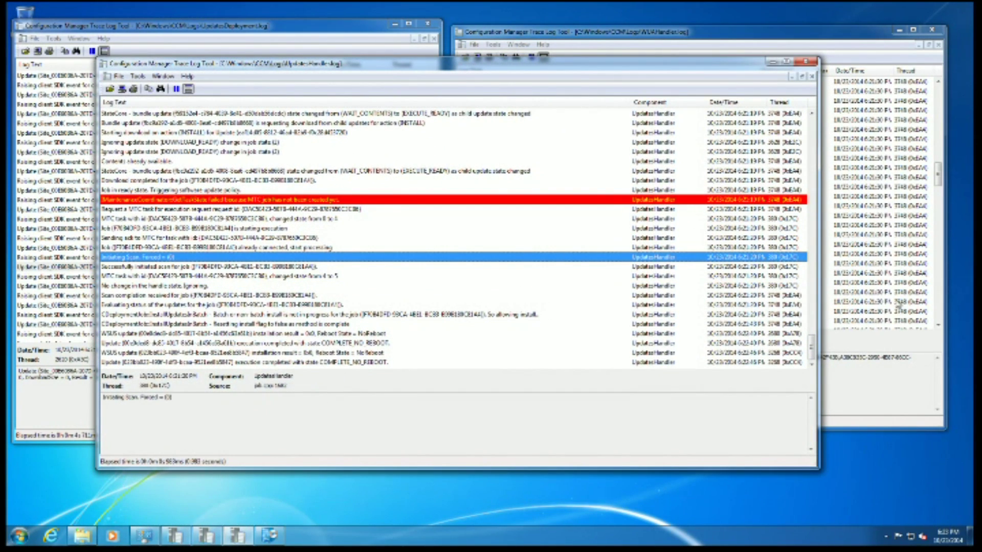
# Examine the latest entries in WUAHandler.log for missing security updates and finished update installations
pyautogui.click(898, 304)
pyautogui.scroll(-5, 813, 274)
pyautogui.moveTo(940, 217); pyautogui.dragTo(939, 312)
pyautogui.click(541, 257)
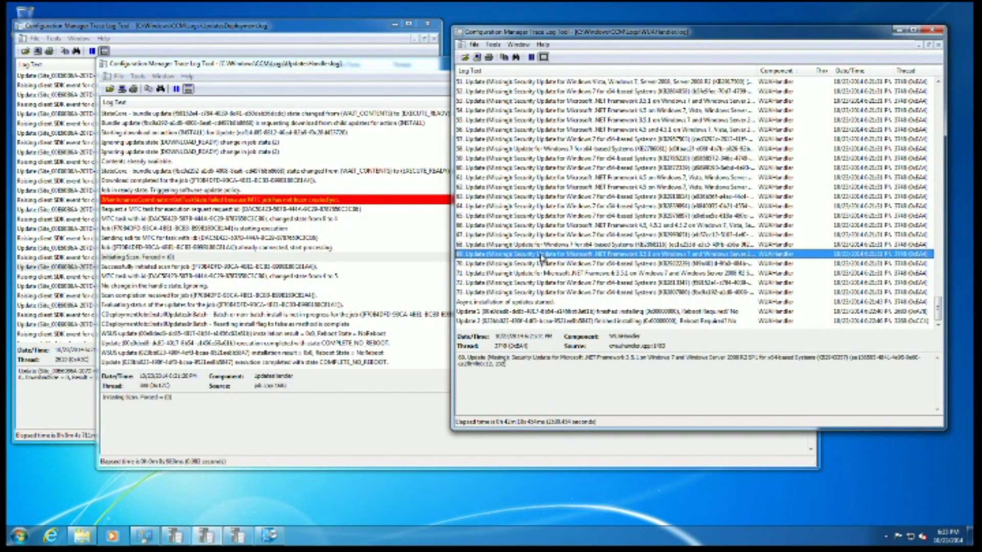
pyautogui.click(555, 217)
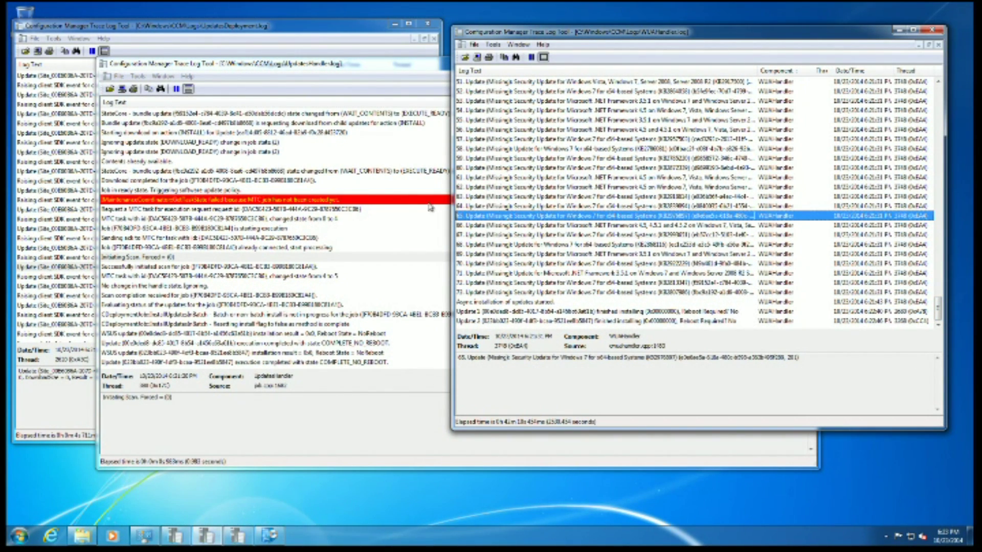
# Check the recent UpdatesDeployment.log entries, and return to Software Center's installation status with the hidden notification icons shown
pyautogui.click(51, 235)
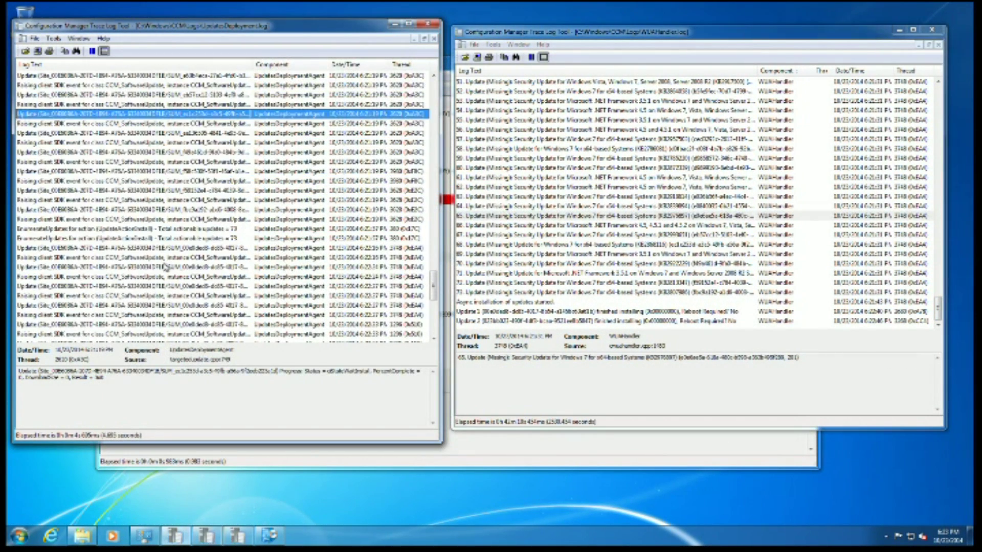
pyautogui.click(273, 535)
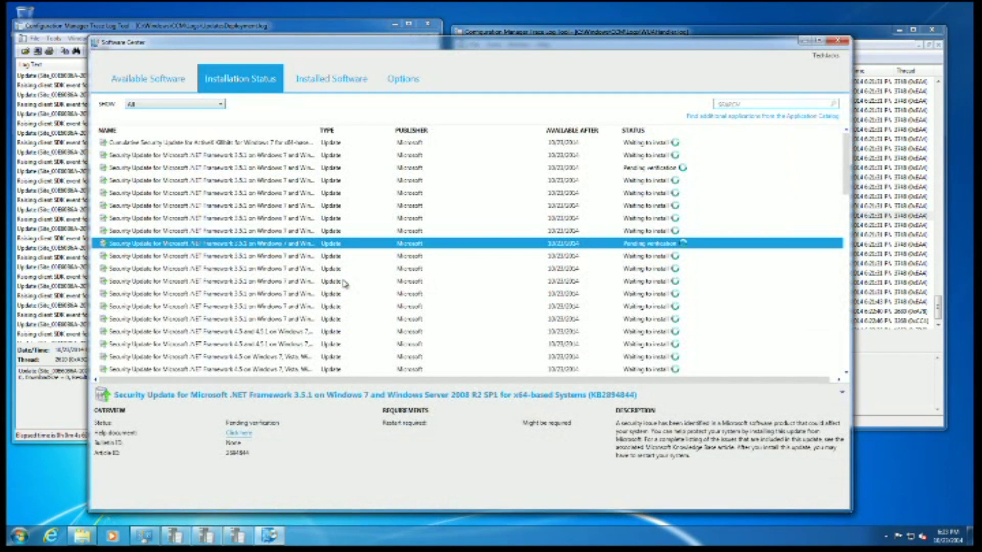
pyautogui.click(879, 535)
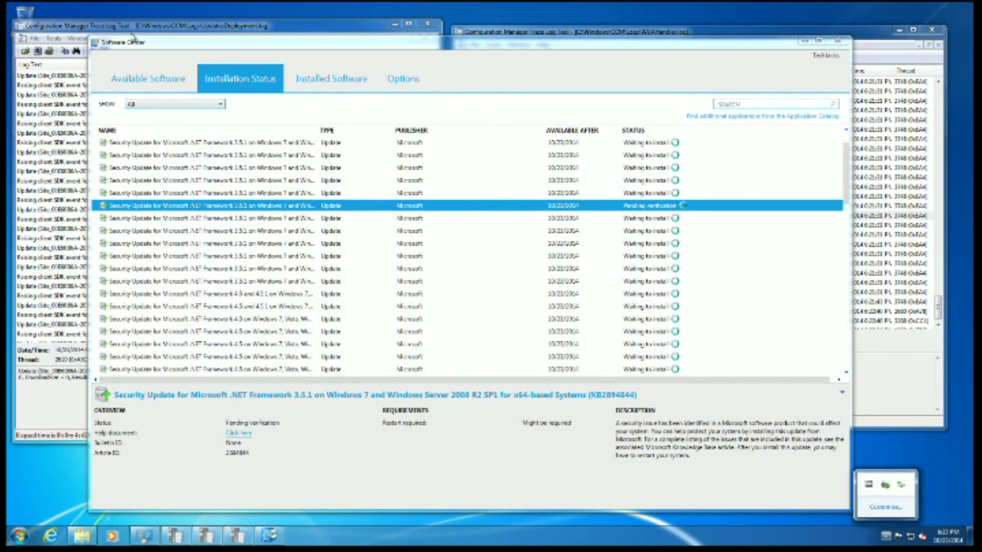